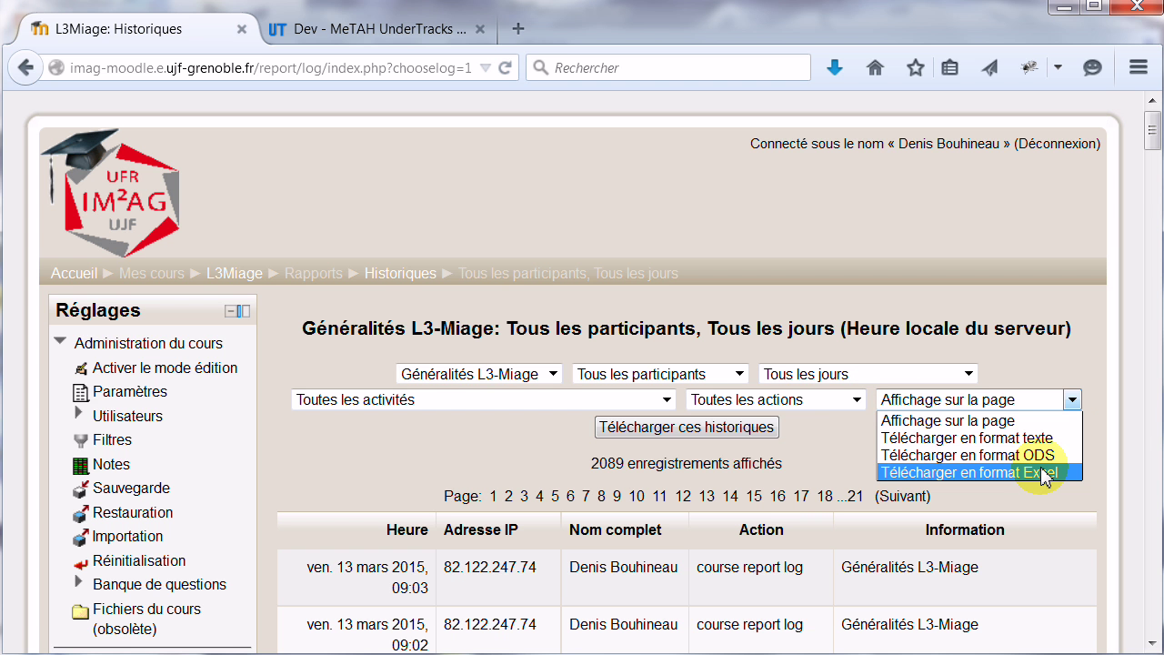
# Step: Download the L3-Miage course logs for all participants and all days in Excel format, saving the file
pyautogui.click(1044, 474)
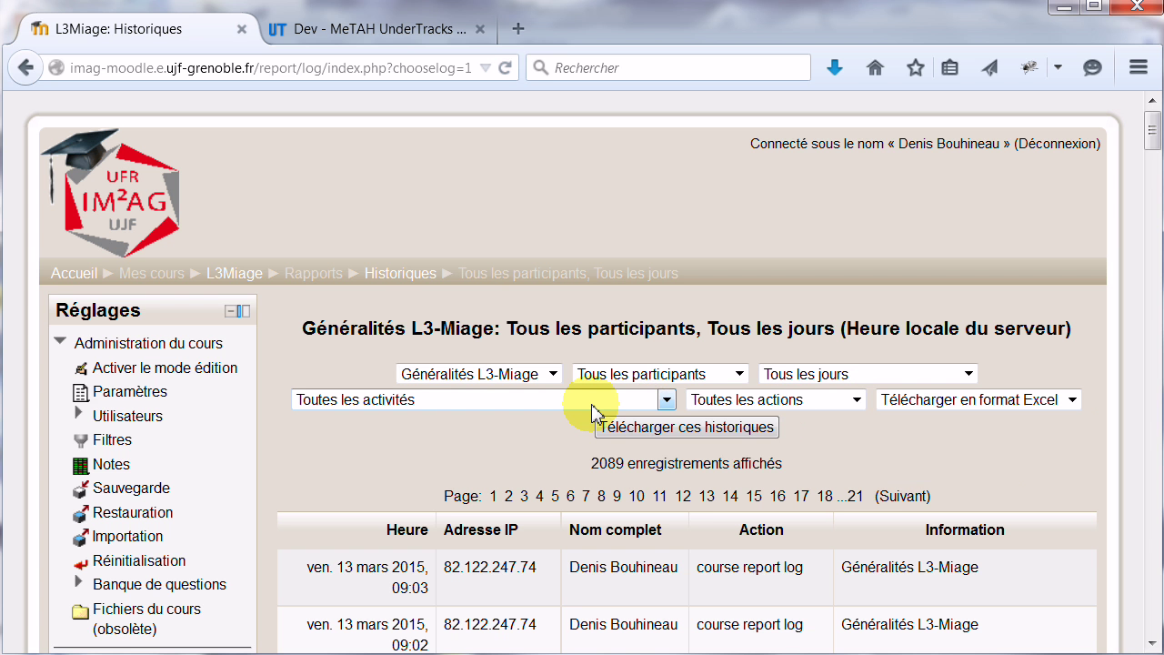
pyautogui.click(673, 431)
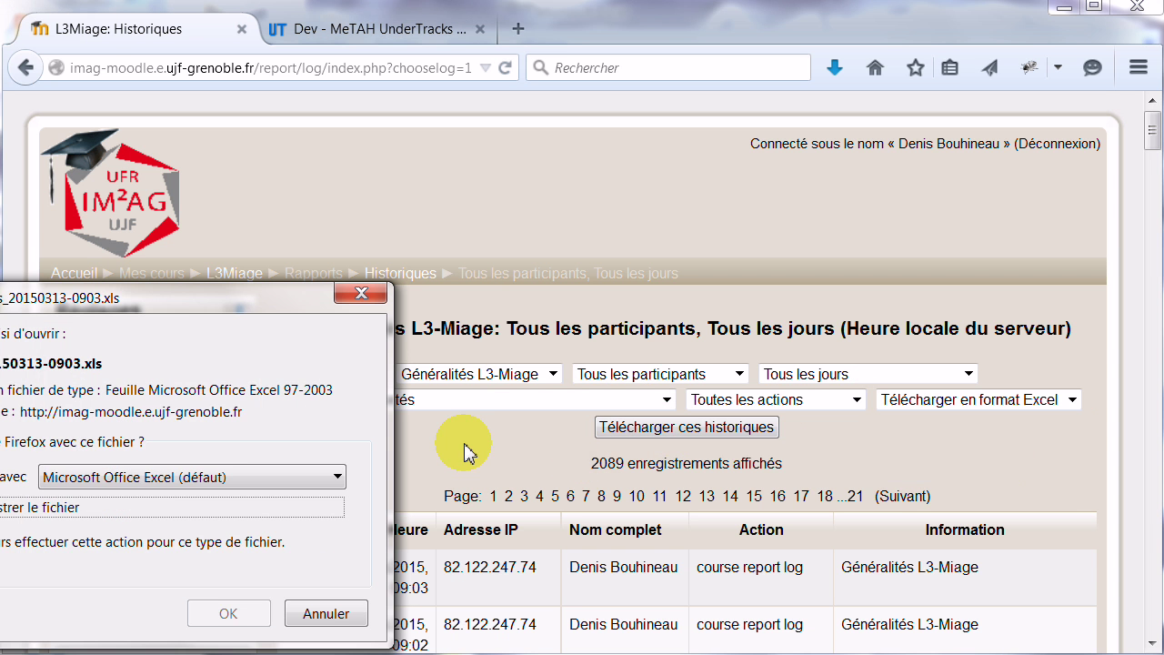
pyautogui.moveTo(176, 296); pyautogui.dragTo(491, 259)
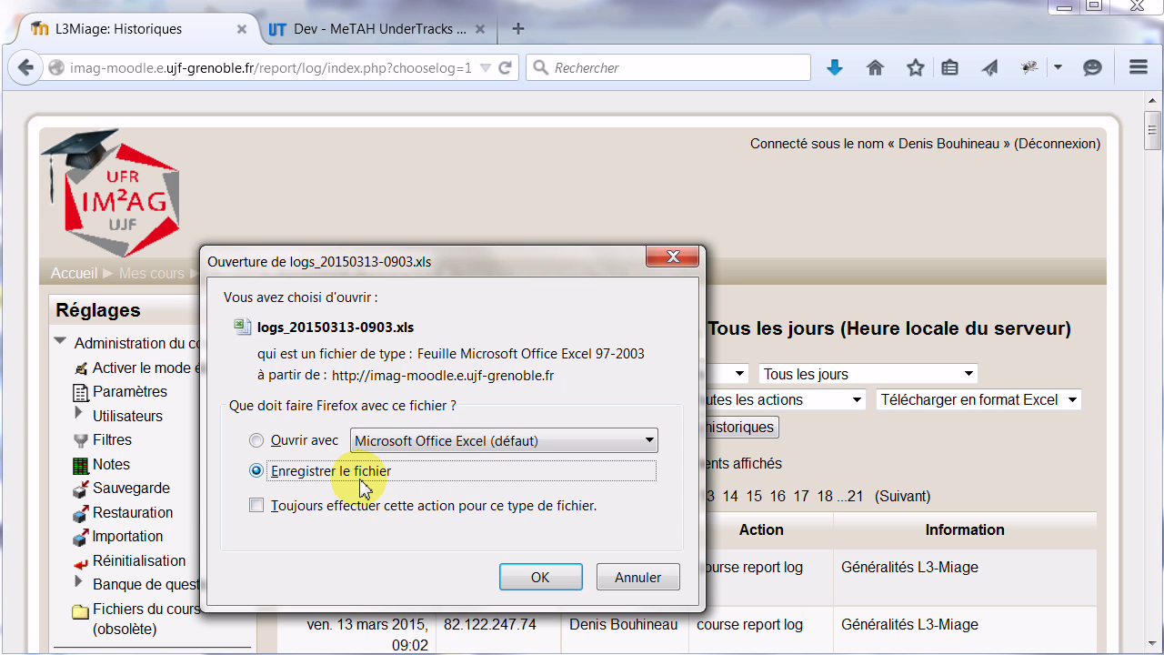
pyautogui.click(542, 578)
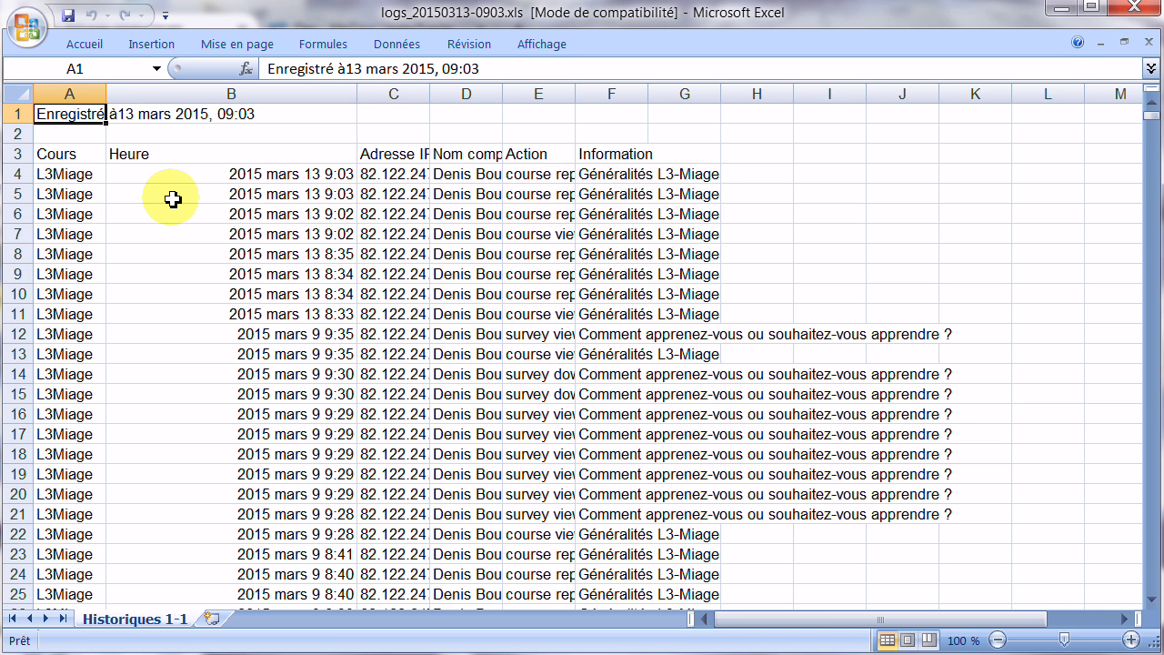
# Step: Switch from the Excel log to the UnderTracks site in the browser and open its study creation page
pyautogui.hotkey('alt', 'Tab')
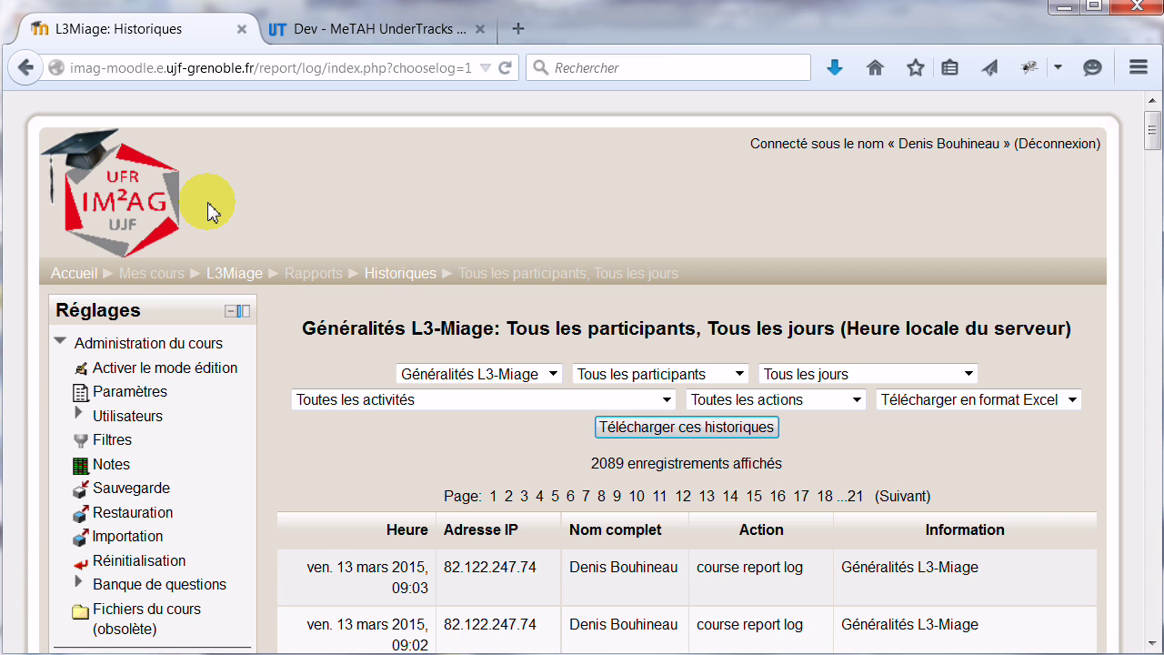
pyautogui.click(364, 30)
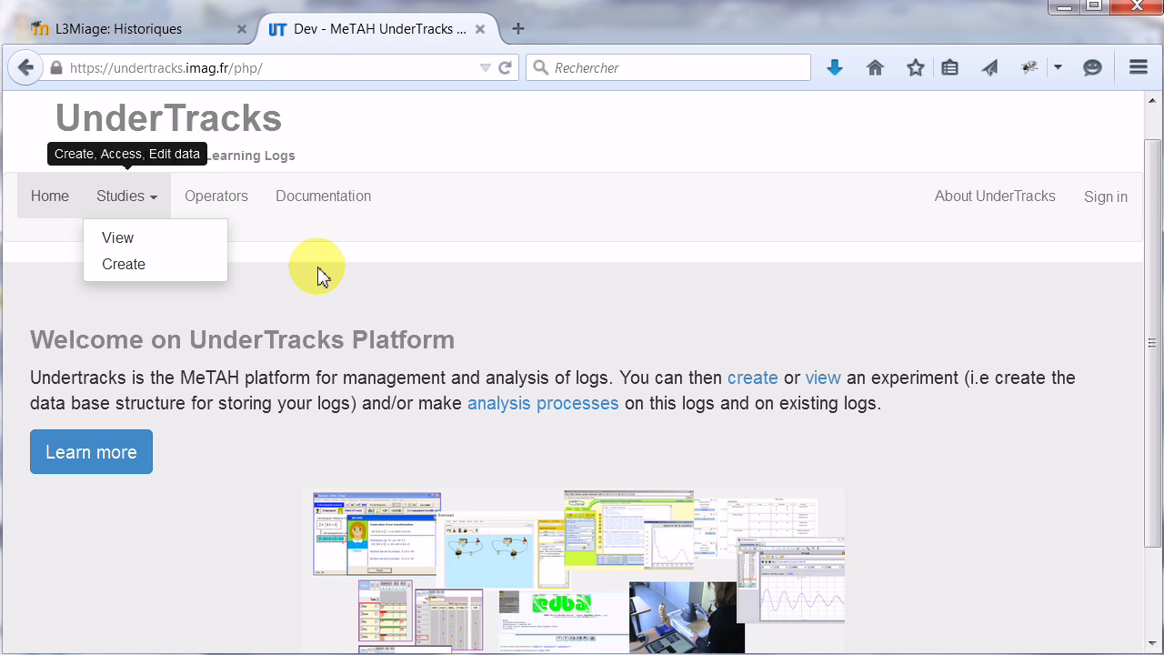
pyautogui.click(130, 263)
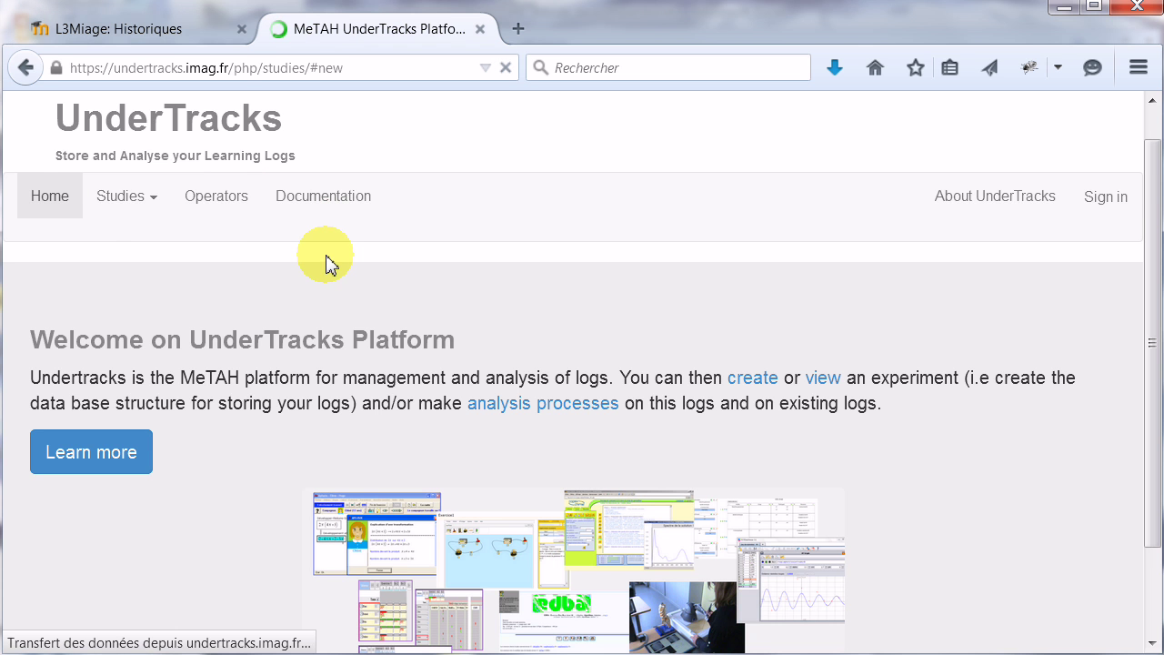
pyautogui.scroll(2, 454, 177)
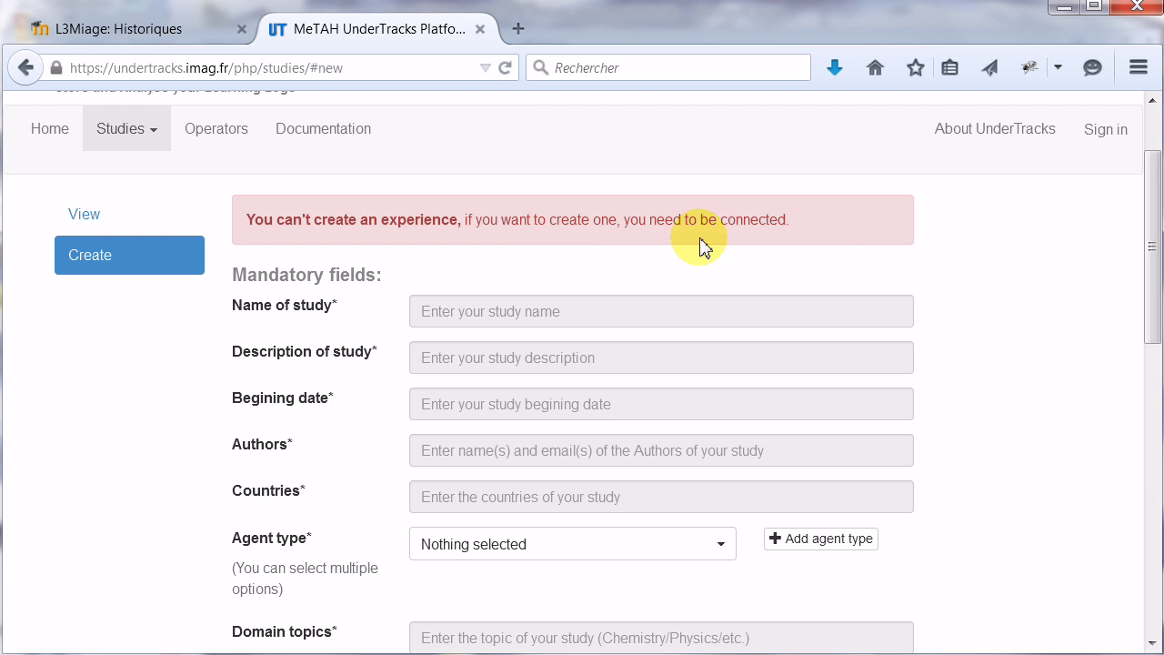
# Step: Open the UnderTracks sign-in form and fill in the account's e-mail address
pyautogui.click(1105, 130)
pyautogui.click(274, 228)
pyautogui.write('deni')
pyautogui.press('Down')
pyautogui.press('Tab')
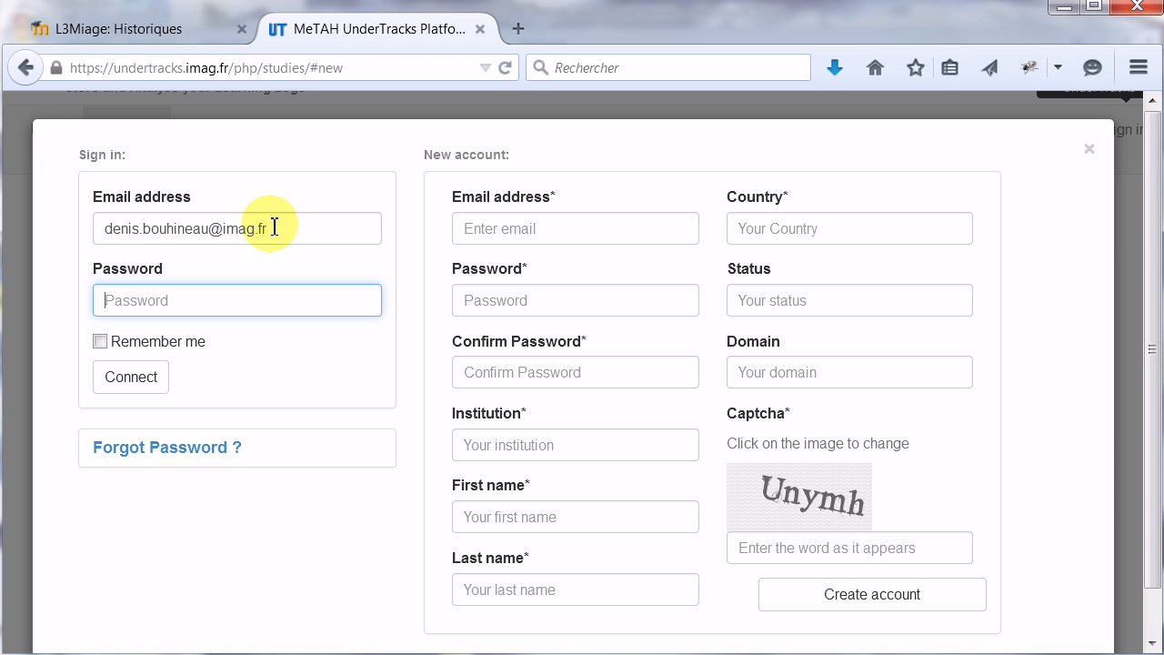
# Step: Try to sign in by correcting and submitting the account password
pyautogui.write('*')
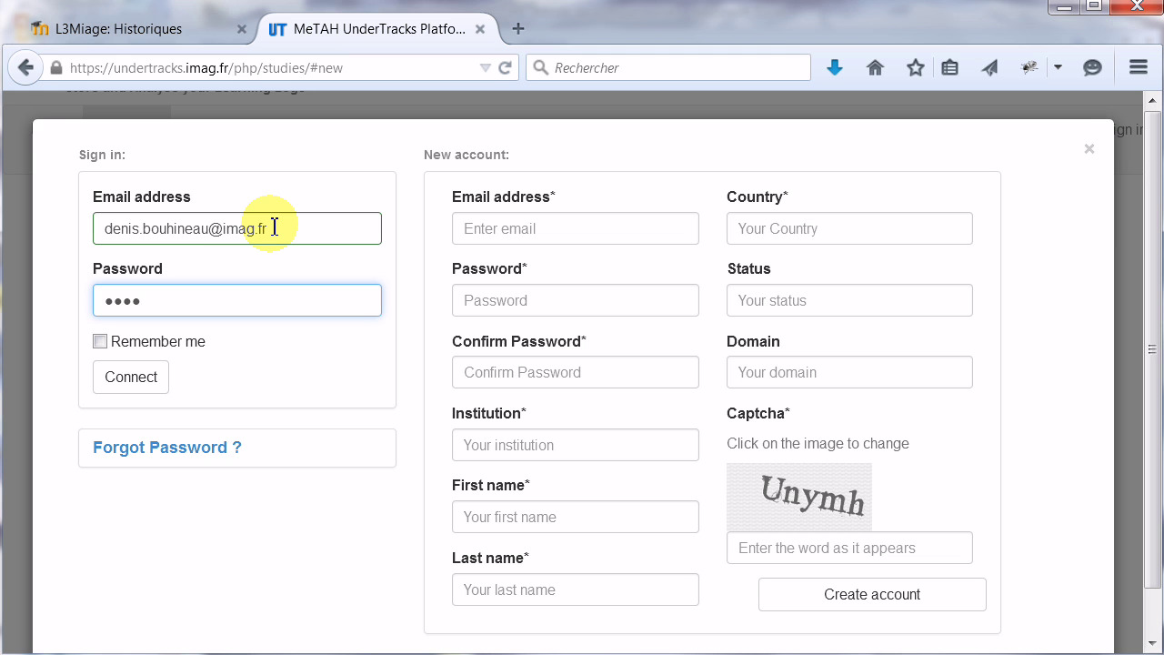
pyautogui.write('*')
pyautogui.press('BackSpace')
pyautogui.press('BackSpace')
pyautogui.write('*******')
pyautogui.press('Return')
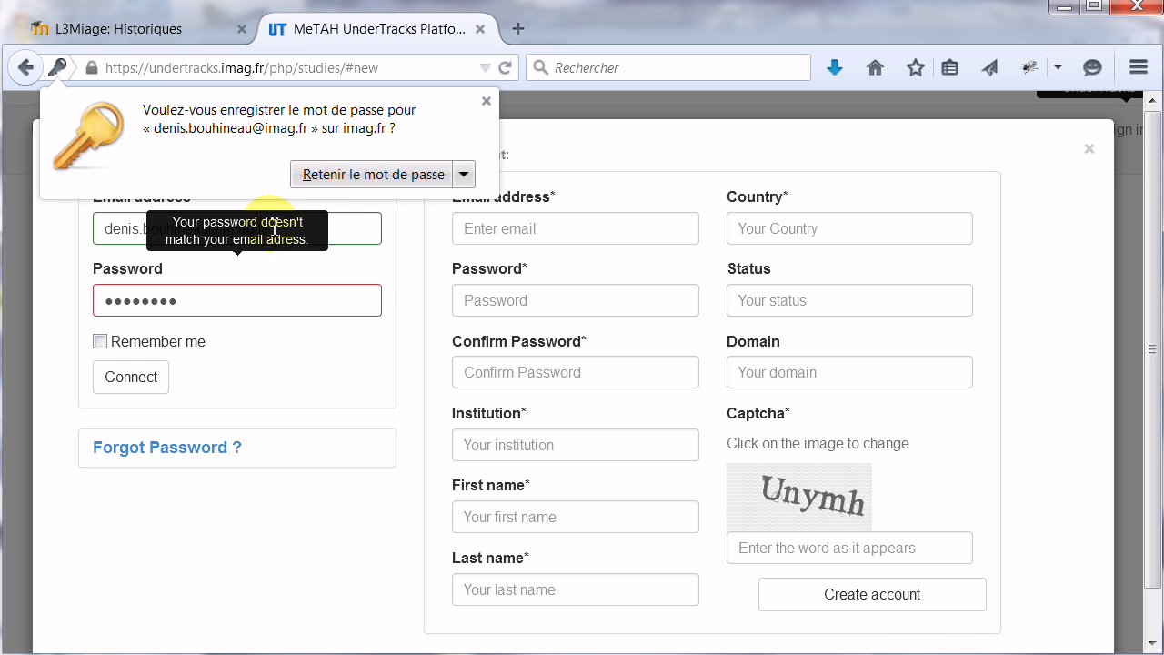
# Step: Try the sign-in two more times, replacing the whole account password each time
pyautogui.click(249, 300)
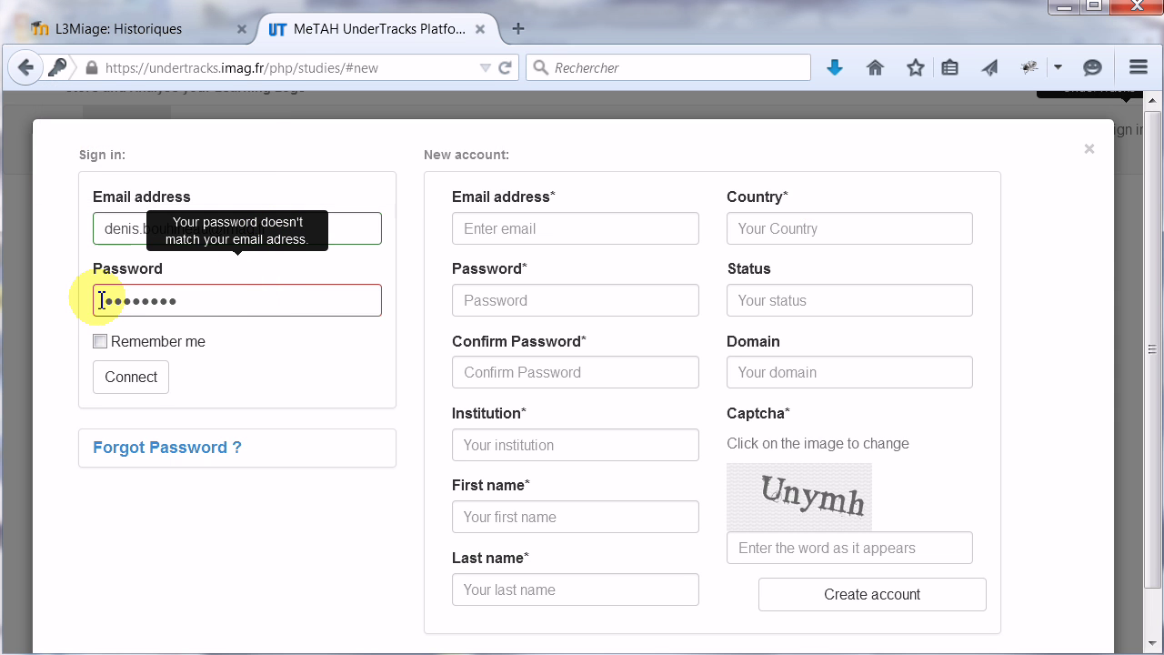
pyautogui.hotkey('ctrl', 'a')
pyautogui.write('********')
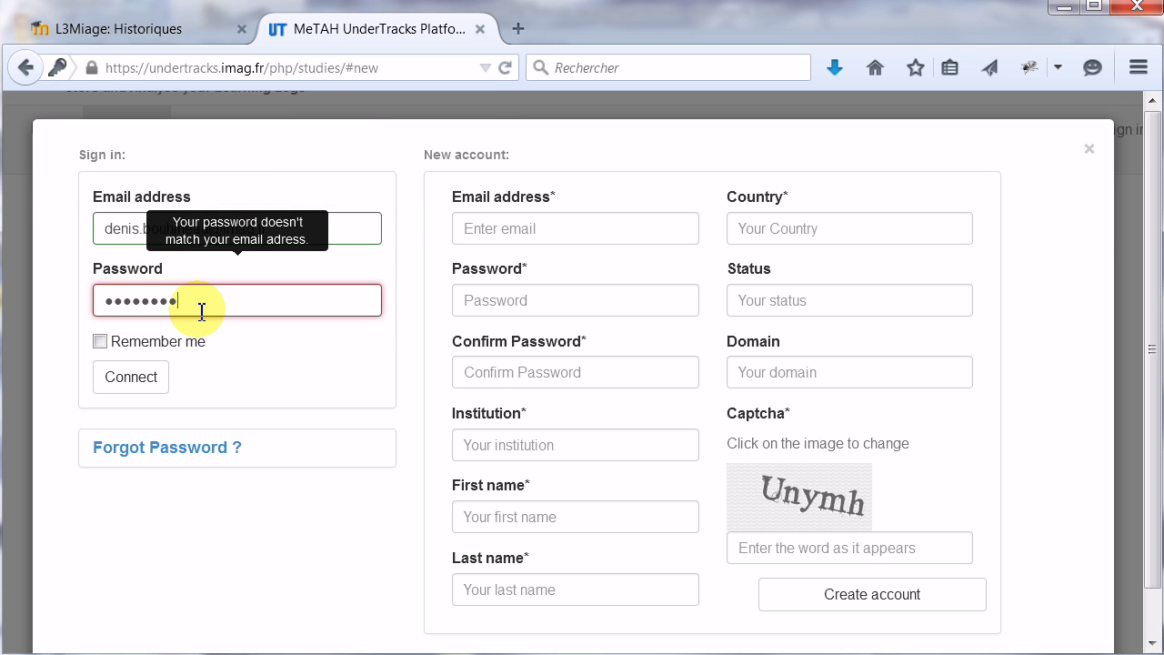
pyautogui.press('Return')
pyautogui.click(204, 308)
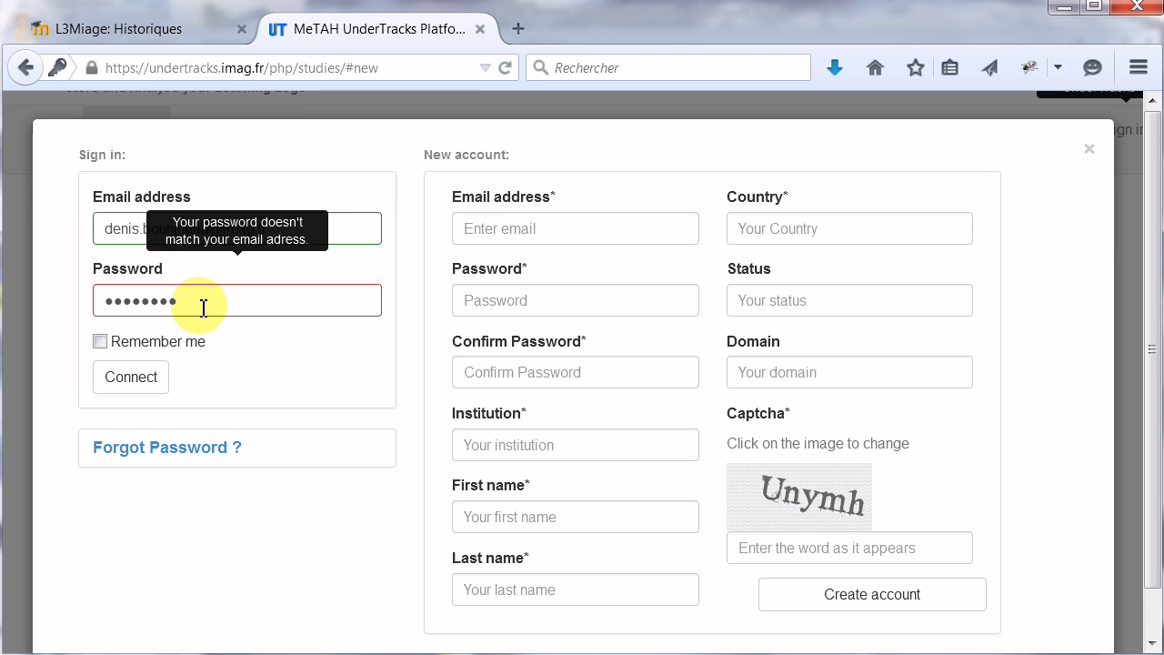
pyautogui.hotkey('ctrl', 'a')
pyautogui.write('********')
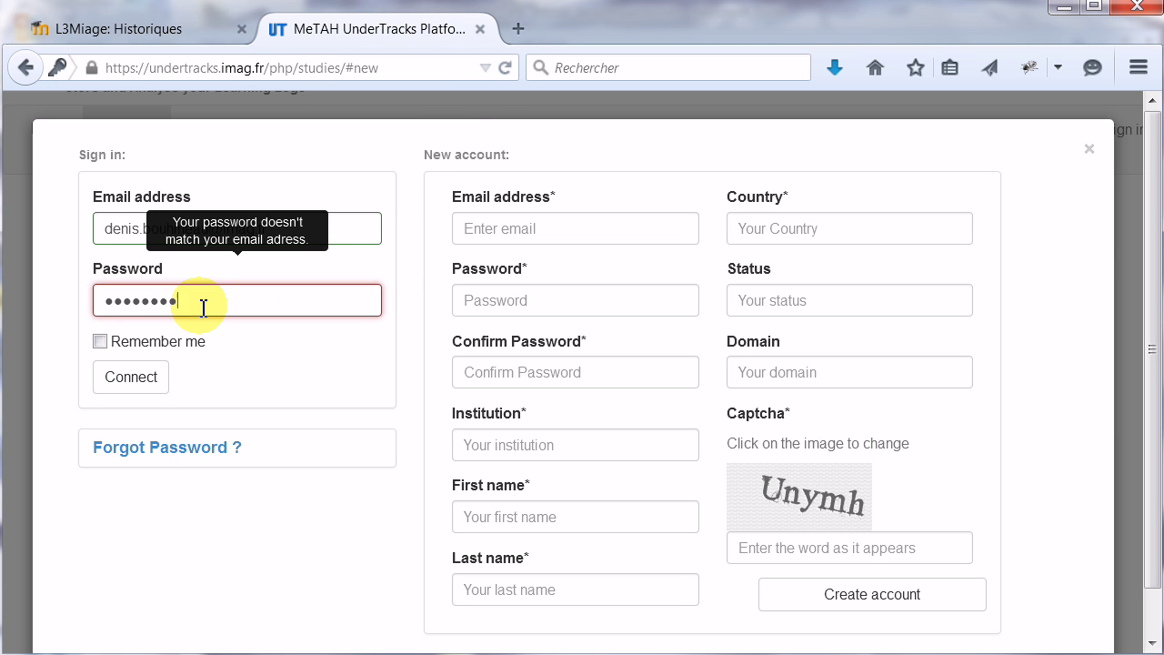
pyautogui.press('Return')
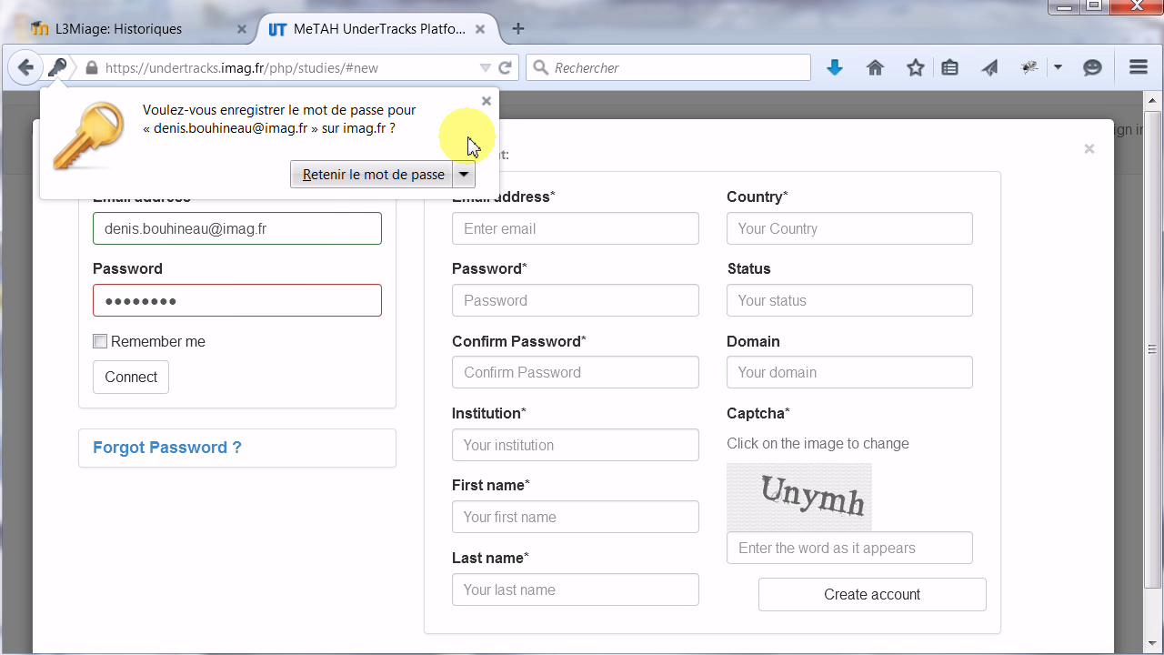
# Step: Dismiss the browser's offer to save the password and try to connect with a newly entered account password
pyautogui.click(486, 101)
pyautogui.moveTo(187, 307); pyautogui.dragTo(57, 302)
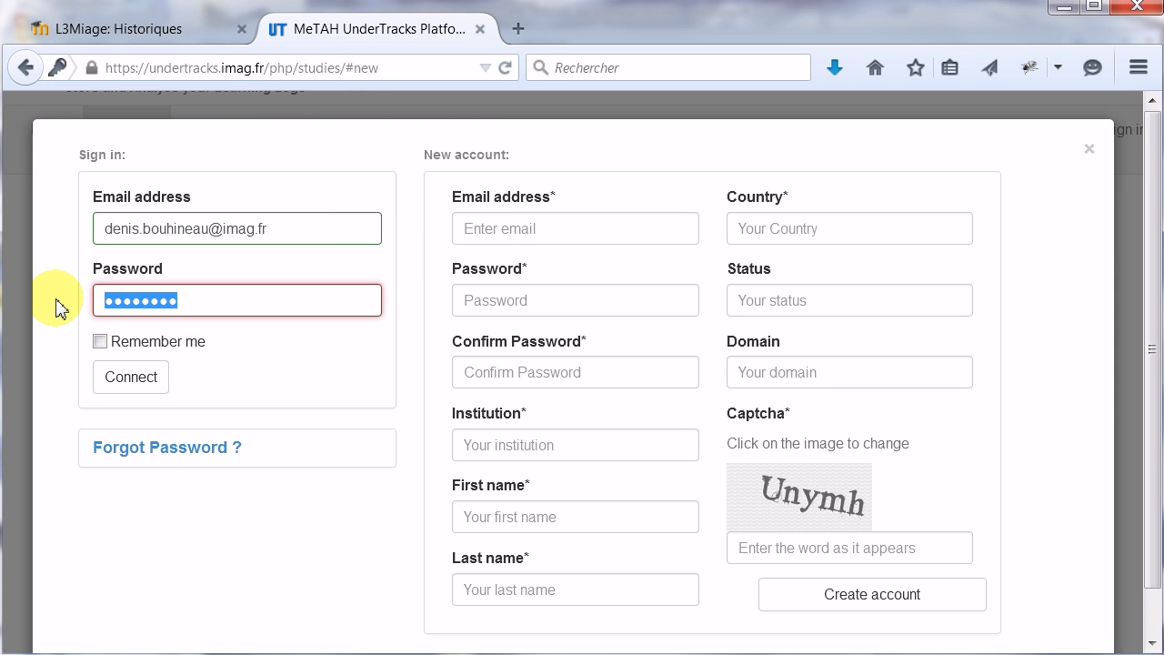
pyautogui.write('**')
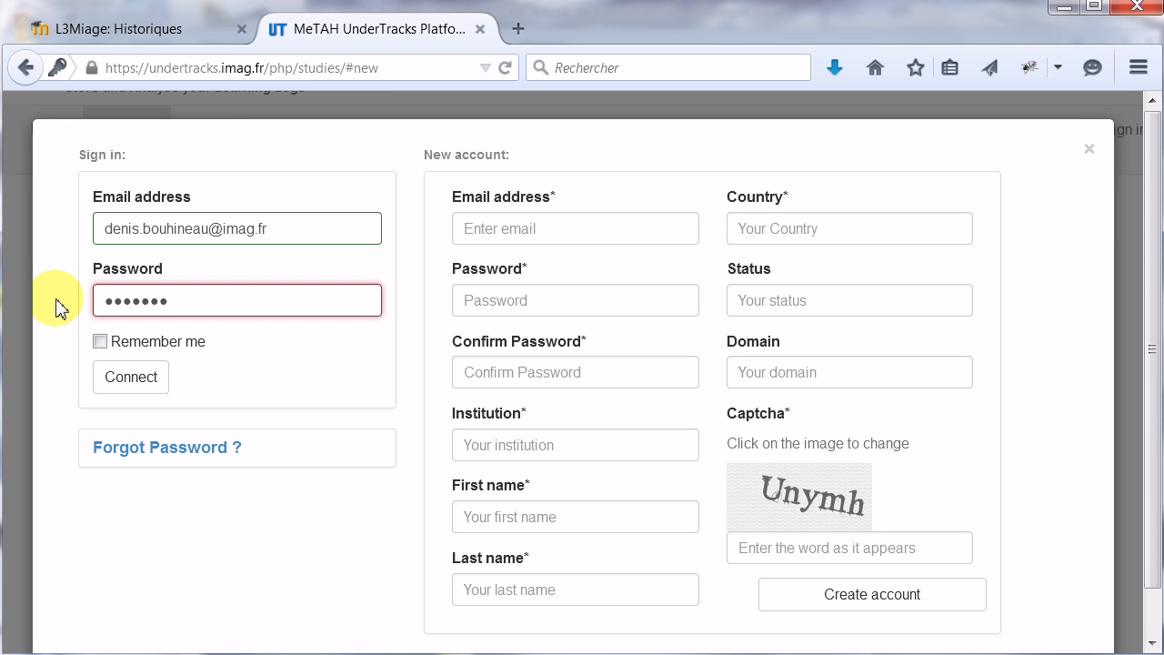
pyautogui.click(147, 378)
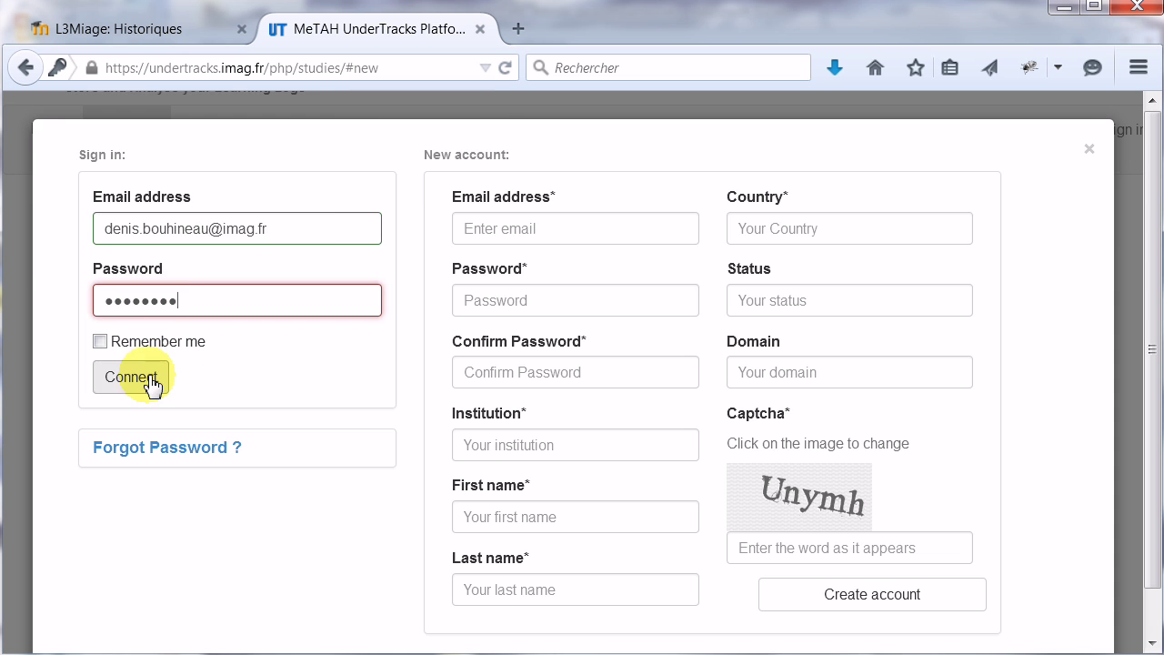
# Step: Replace the account password, correcting it during entry, and try to sign in again
pyautogui.click(91, 300)
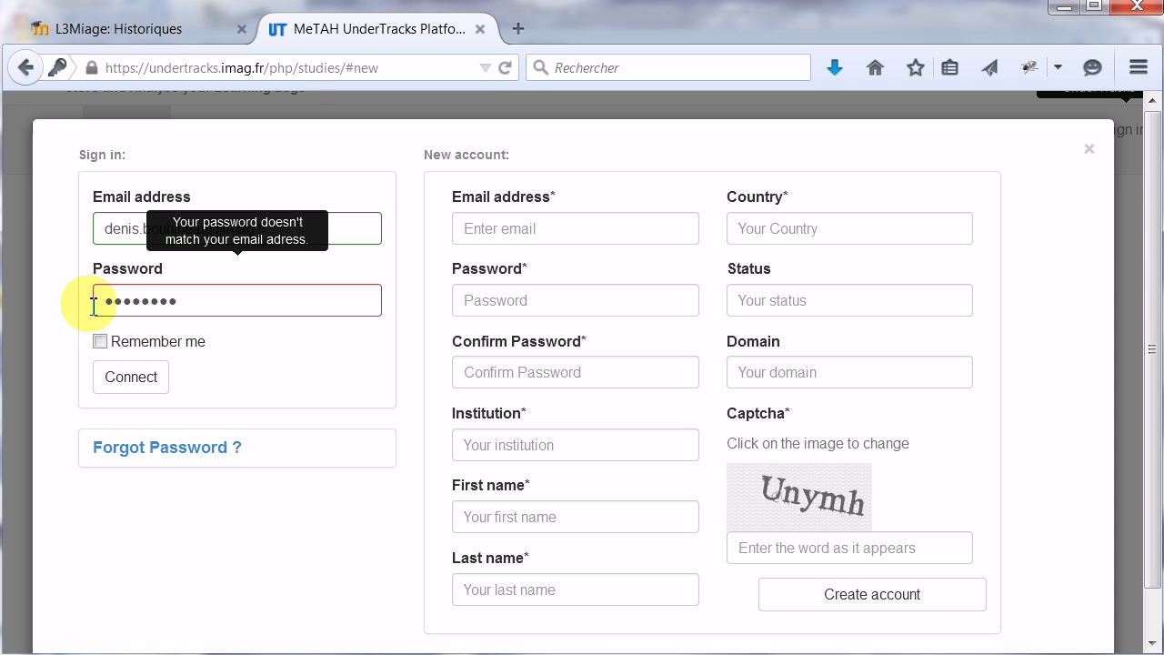
pyautogui.click(189, 304)
pyautogui.hotkey('ctrl', 'a')
pyautogui.write('•')
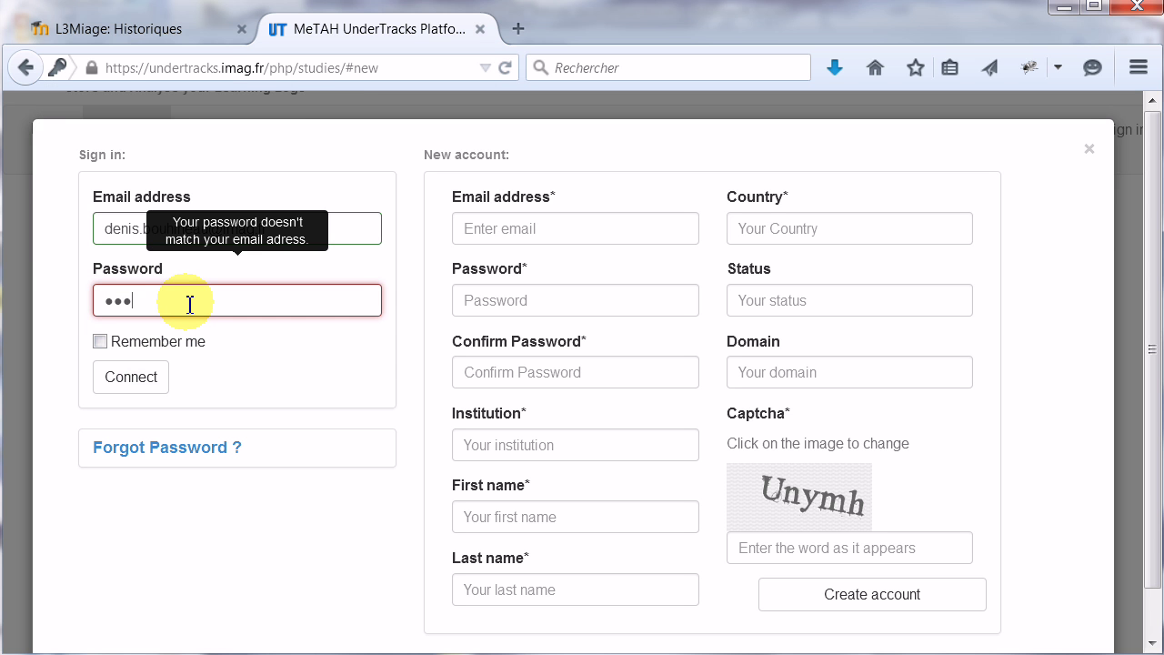
pyautogui.press('BackSpace')
pyautogui.press('BackSpace')
pyautogui.write('••••')
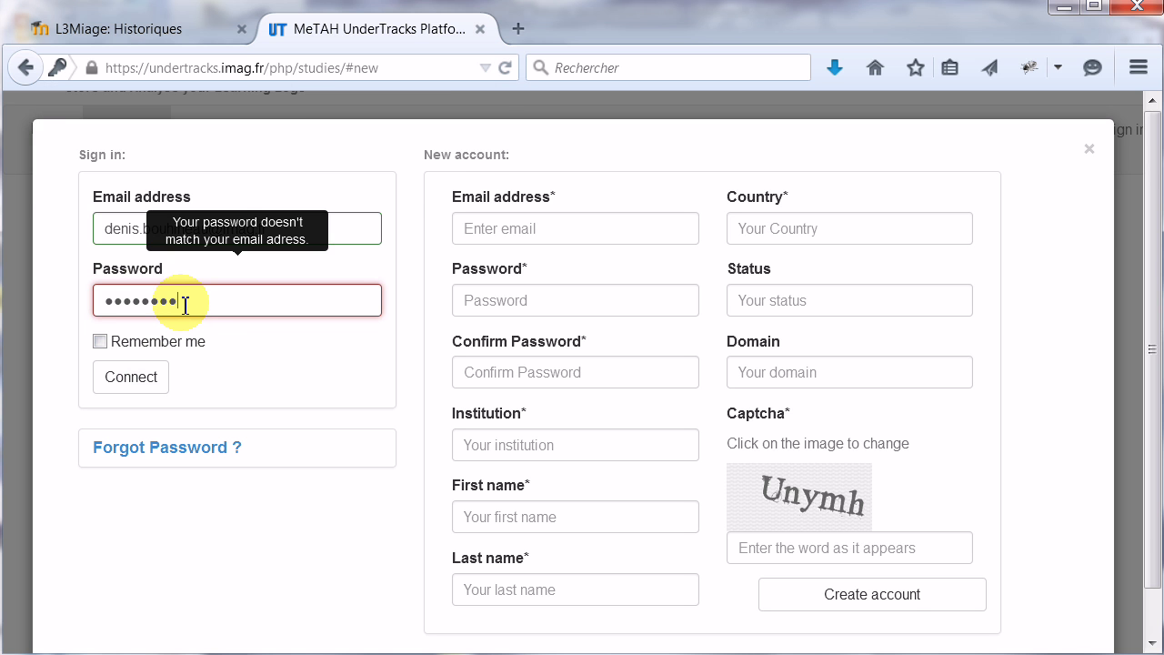
pyautogui.press('Return')
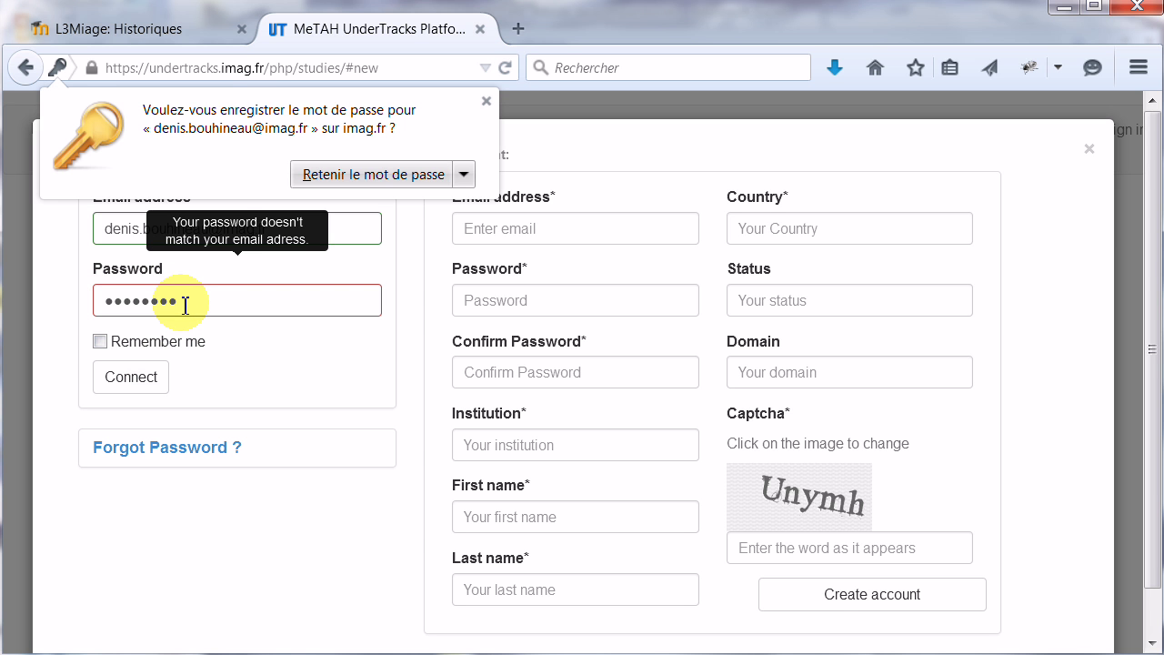
# Step: Re-enter the account password and sign in to UnderTracks, declining the browser's offers to save it
pyautogui.click(485, 101)
pyautogui.click(204, 293)
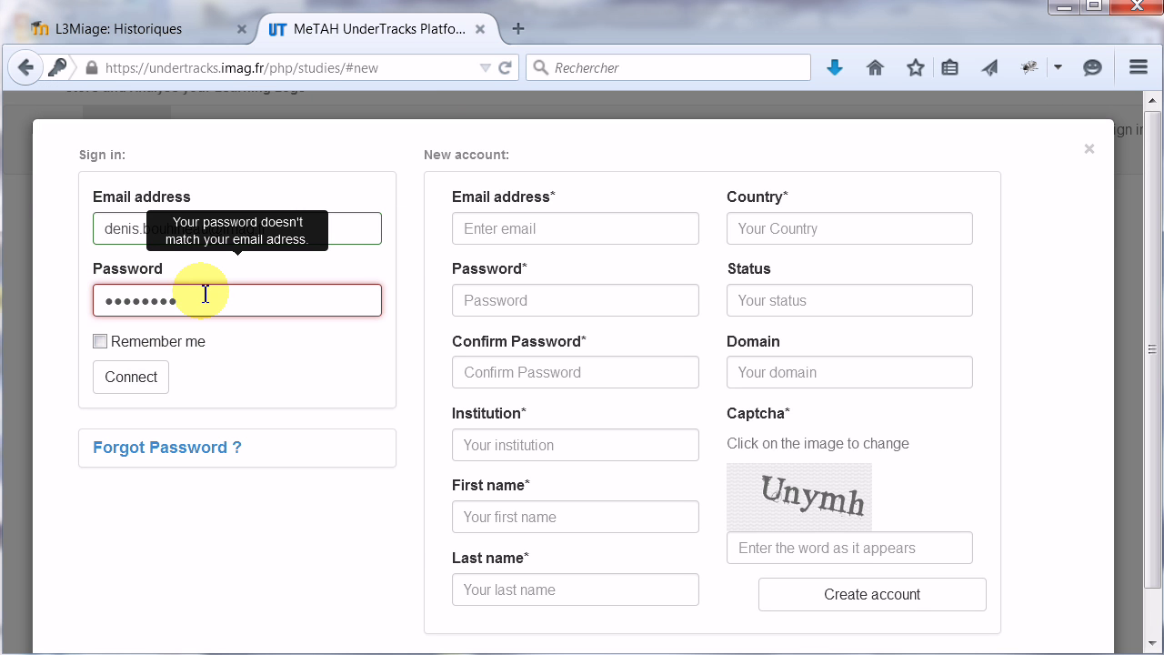
pyautogui.doubleClick(205, 293)
pyautogui.write('••')
pyautogui.press('BackSpace')
pyautogui.press('BackSpace')
pyautogui.write('•')
pyautogui.press('Return')
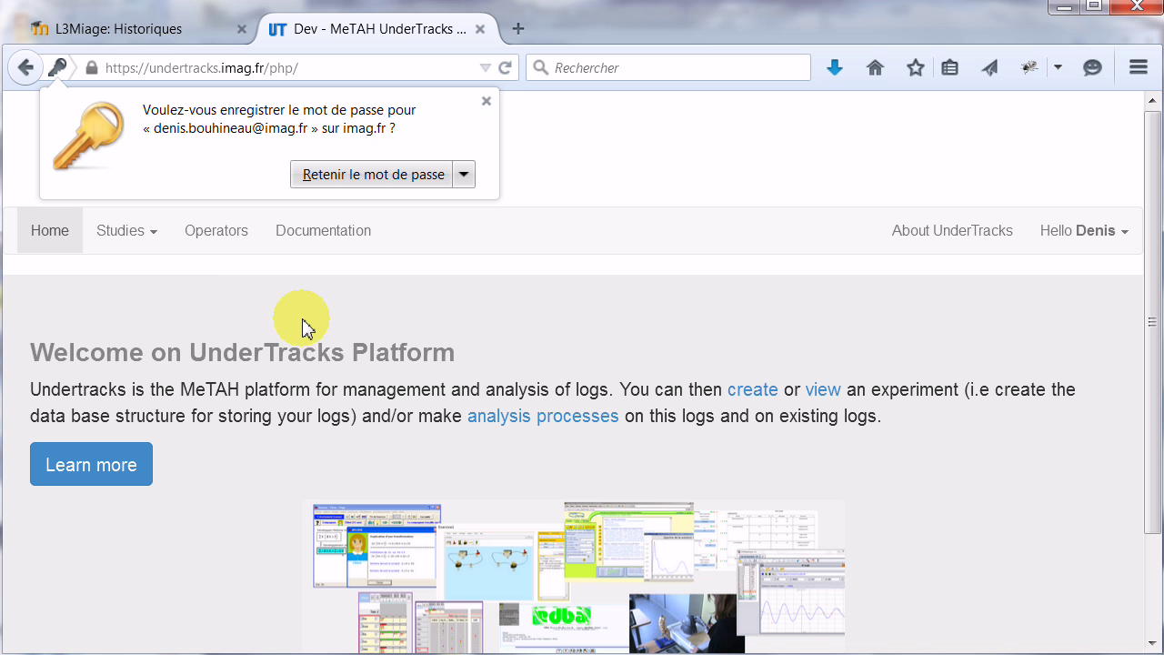
pyautogui.click(486, 101)
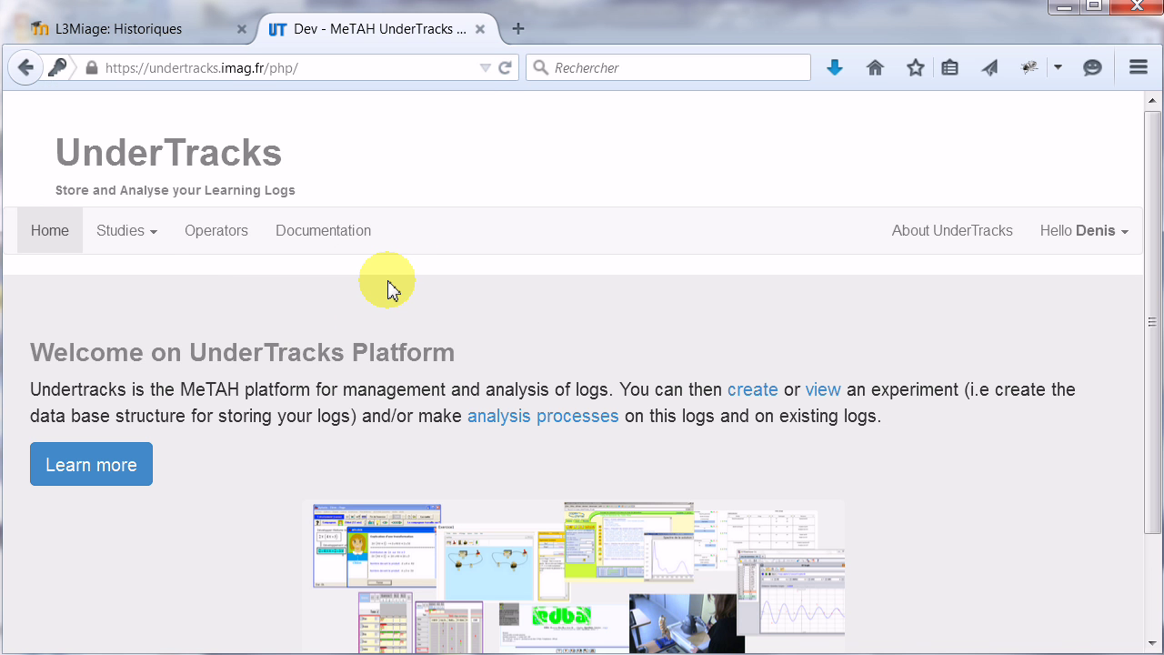
# Step: Open the form for creating a new study and bring its mandatory fields into view
pyautogui.click(145, 249)
pyautogui.click(132, 309)
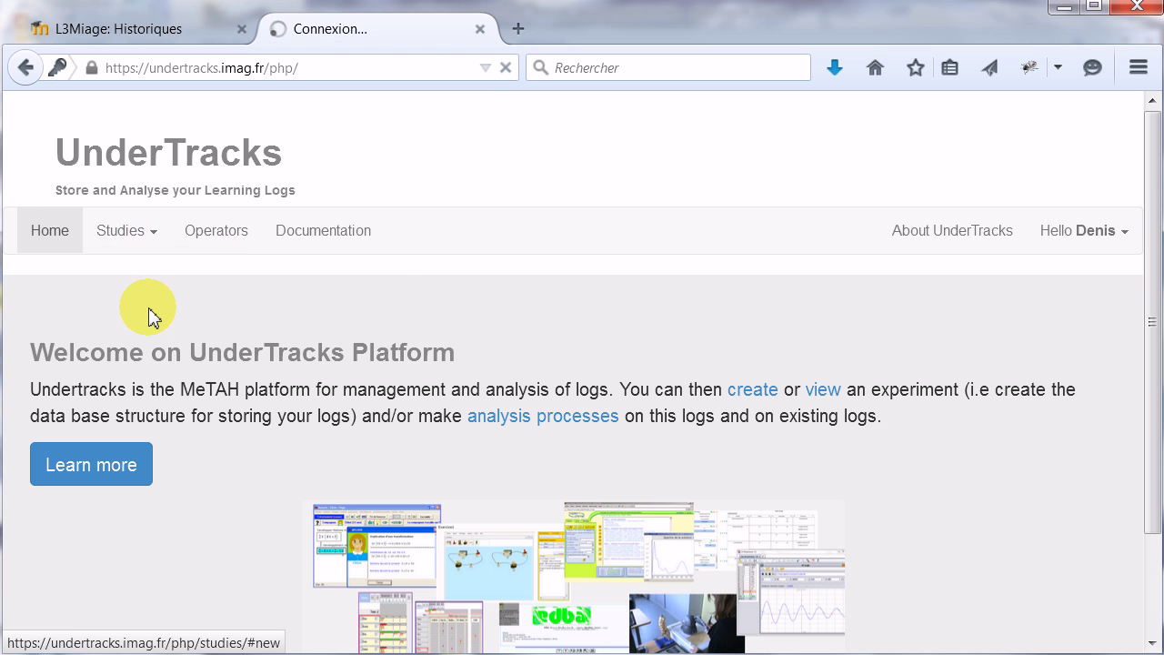
pyautogui.scroll(1, 354, 318)
pyautogui.scroll(1, 372, 305)
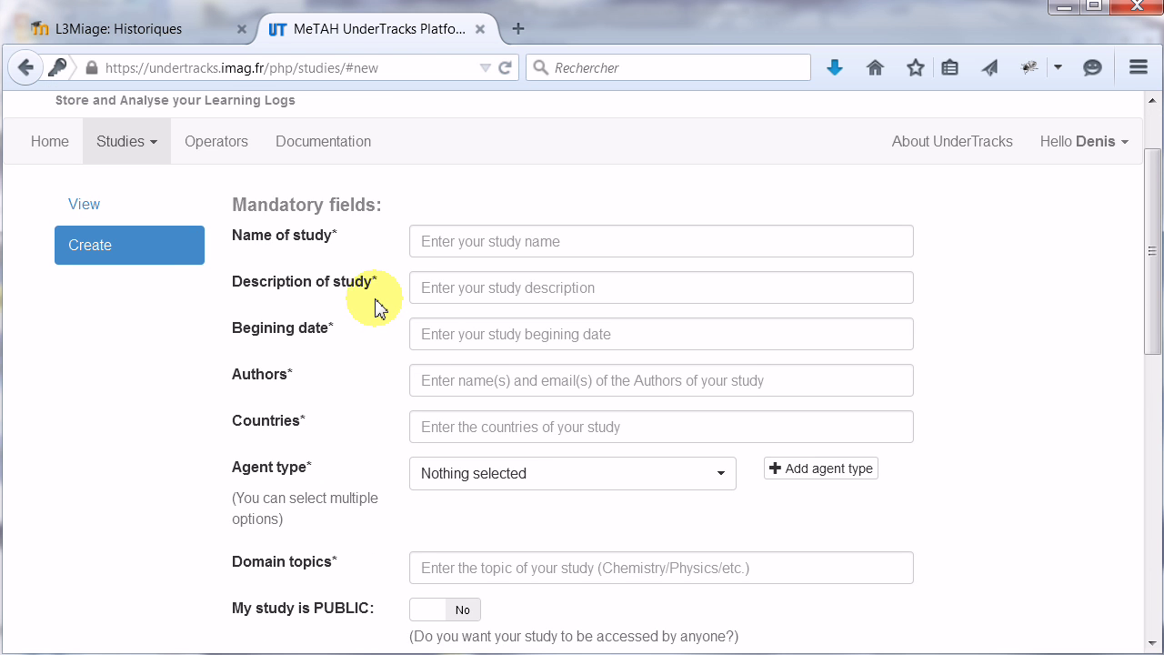
# Step: Name the study "DemoUTMoodle" and enter "Récuperation d'un log Mooodle" as its description
pyautogui.click(473, 241)
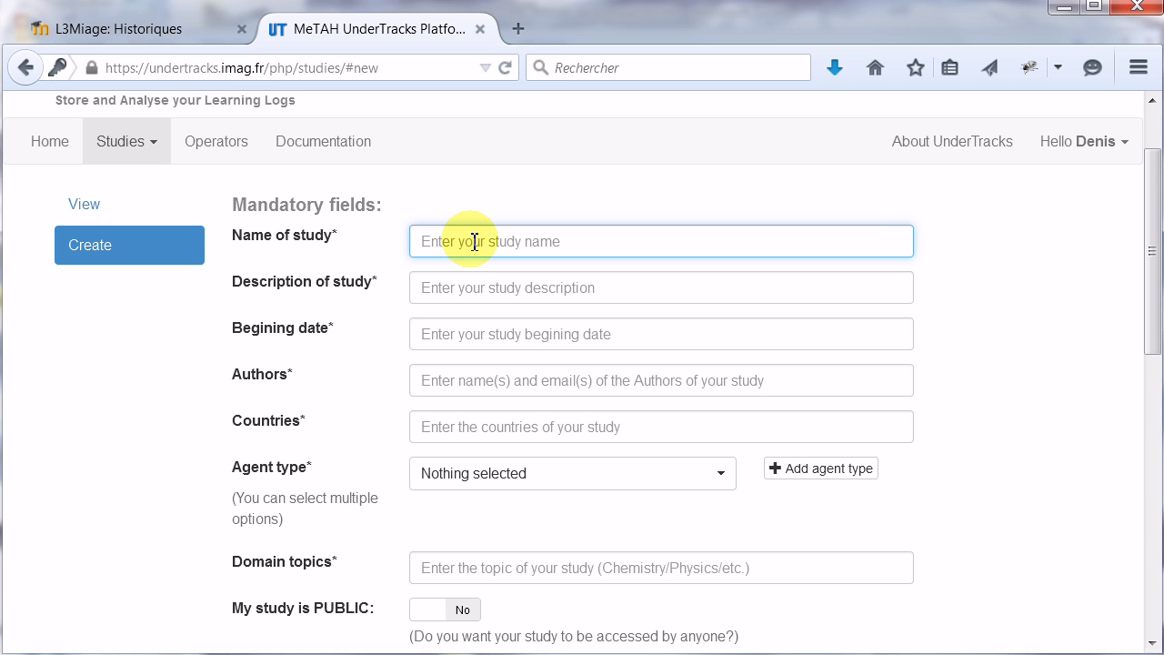
pyautogui.write('DemoUTMoodle')
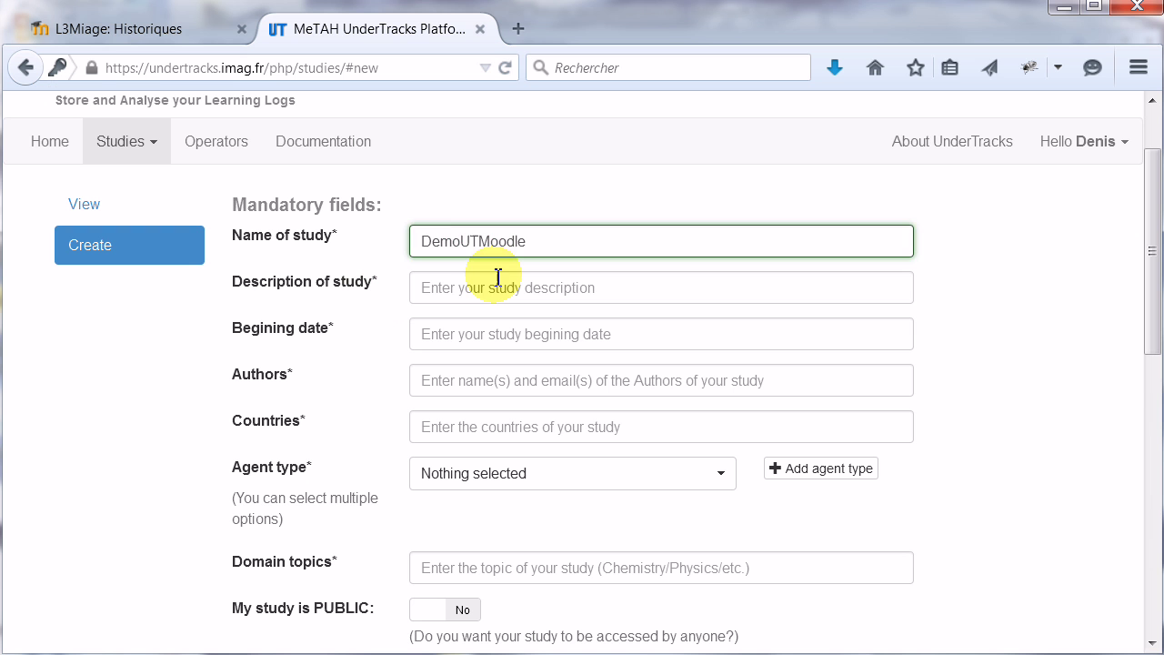
pyautogui.click(492, 289)
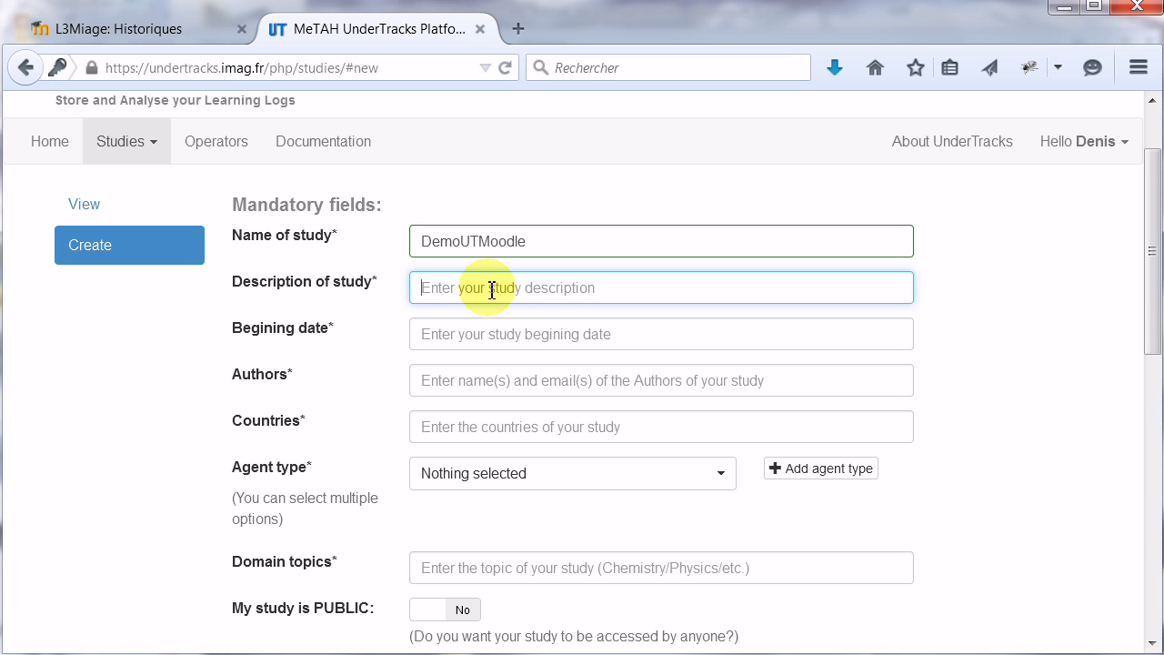
pyautogui.write('Récuperat')
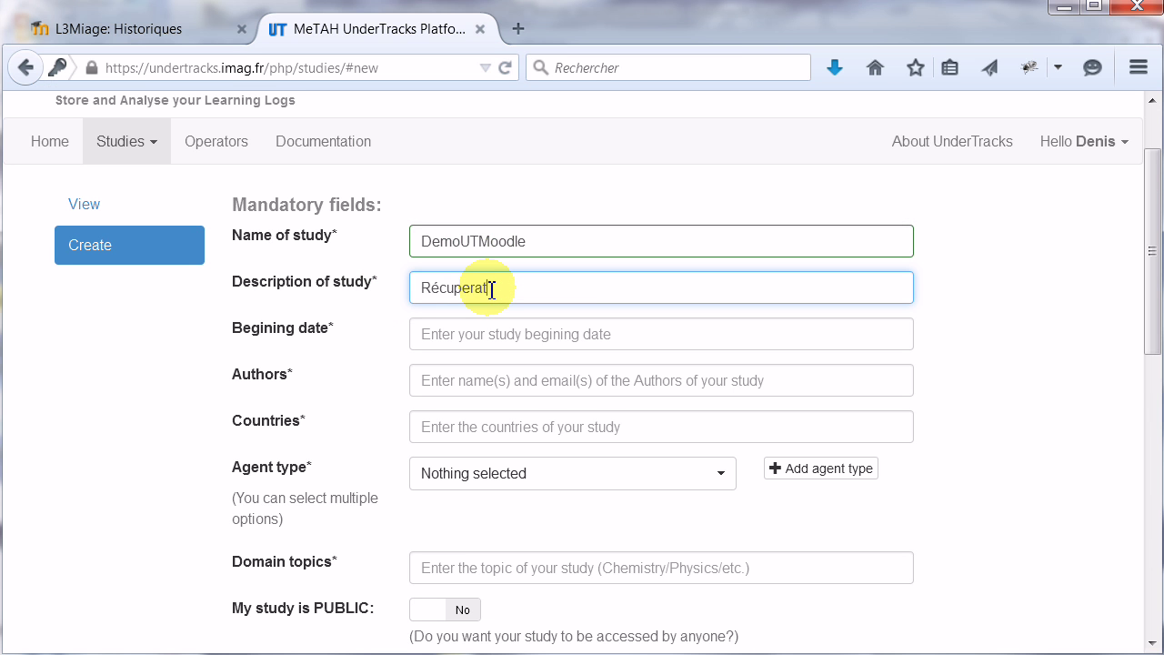
pyautogui.write("ion d'un log Mooodle")
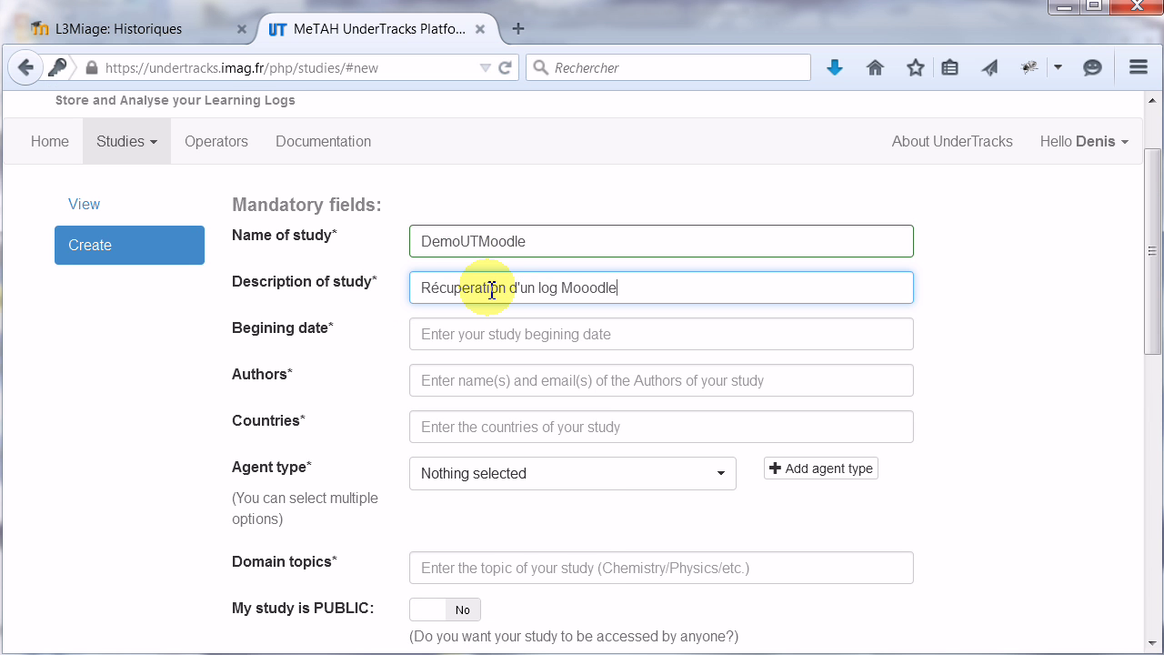
# Step: Set the study's beginning date to 01/01/2012
pyautogui.click(492, 334)
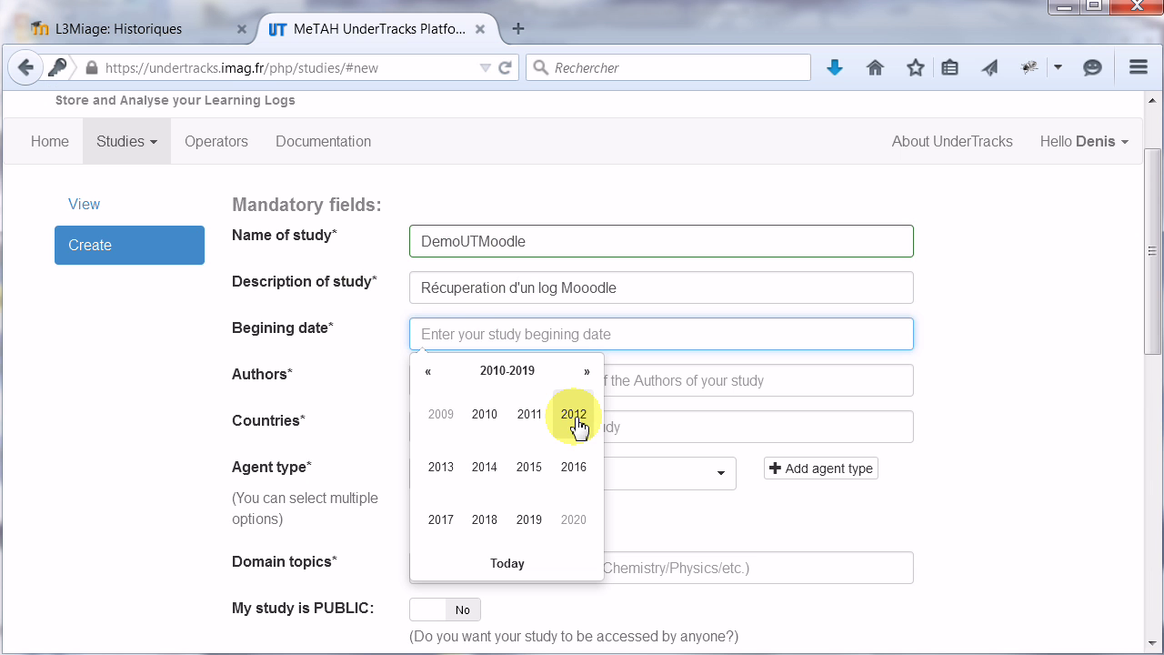
pyautogui.click(574, 420)
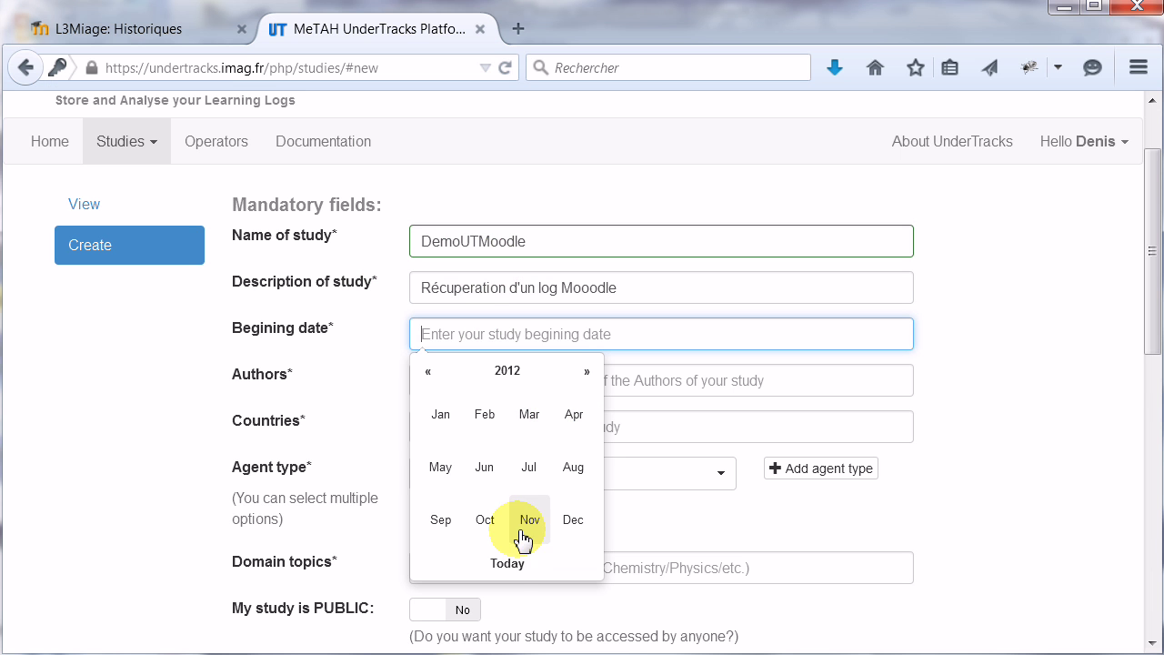
pyautogui.click(442, 412)
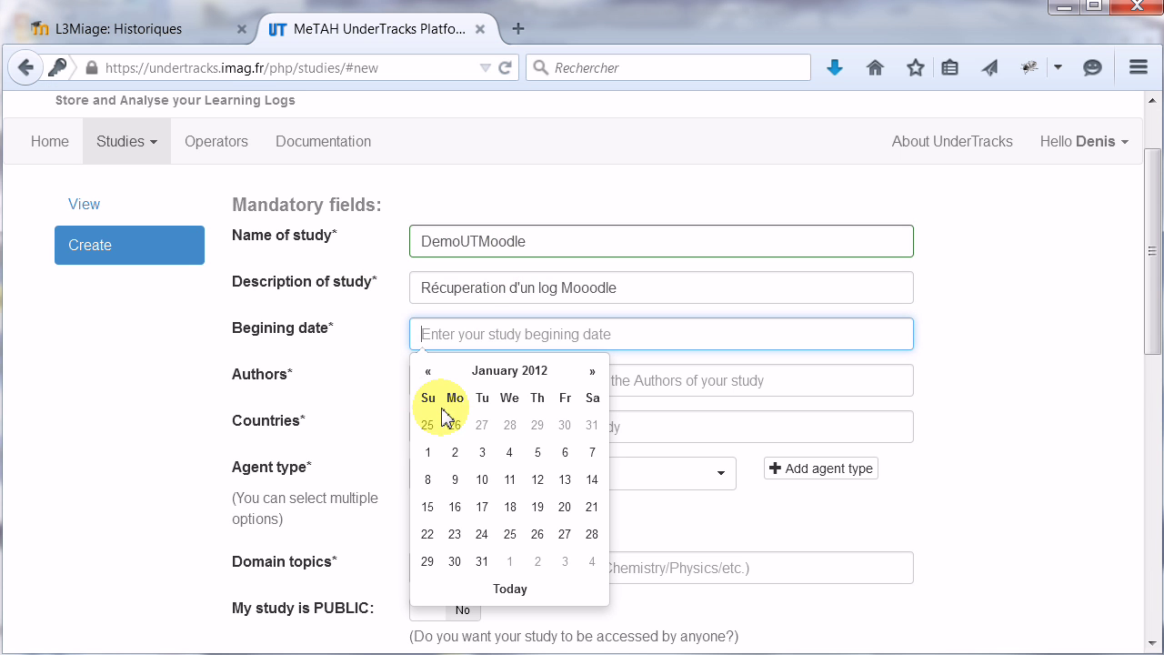
pyautogui.click(433, 452)
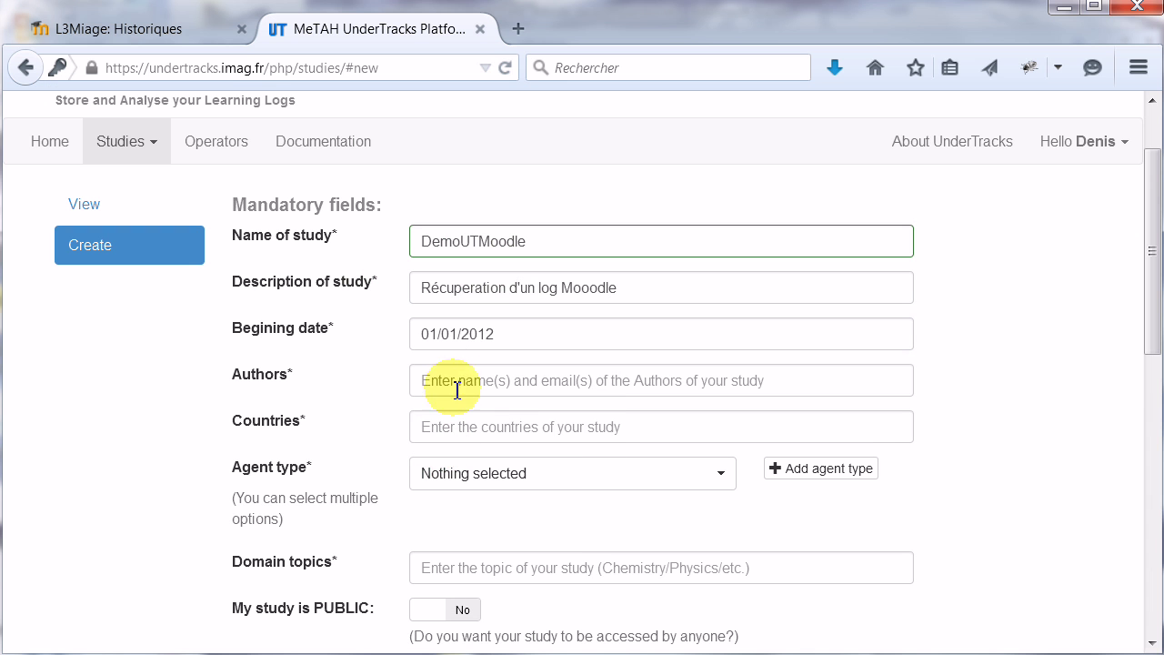
# Step: Enter the author's name and set the study's country to France
pyautogui.click(459, 378)
pyautogui.write('Denis')
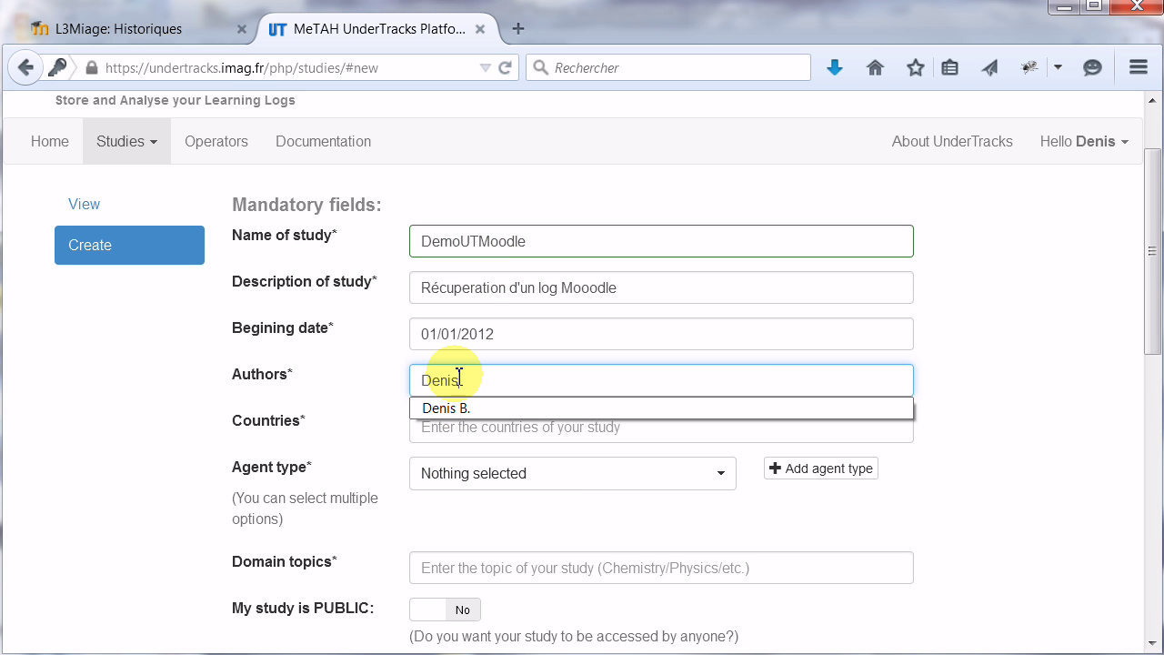
pyautogui.write(' B.')
pyautogui.press('Return')
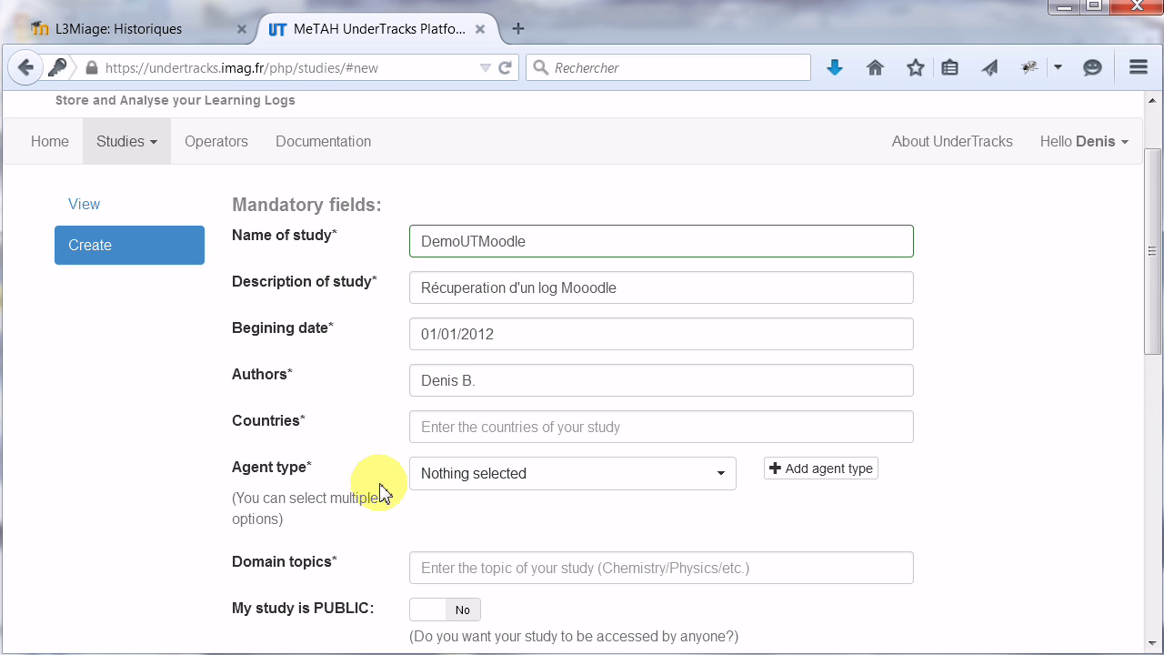
pyautogui.click(442, 427)
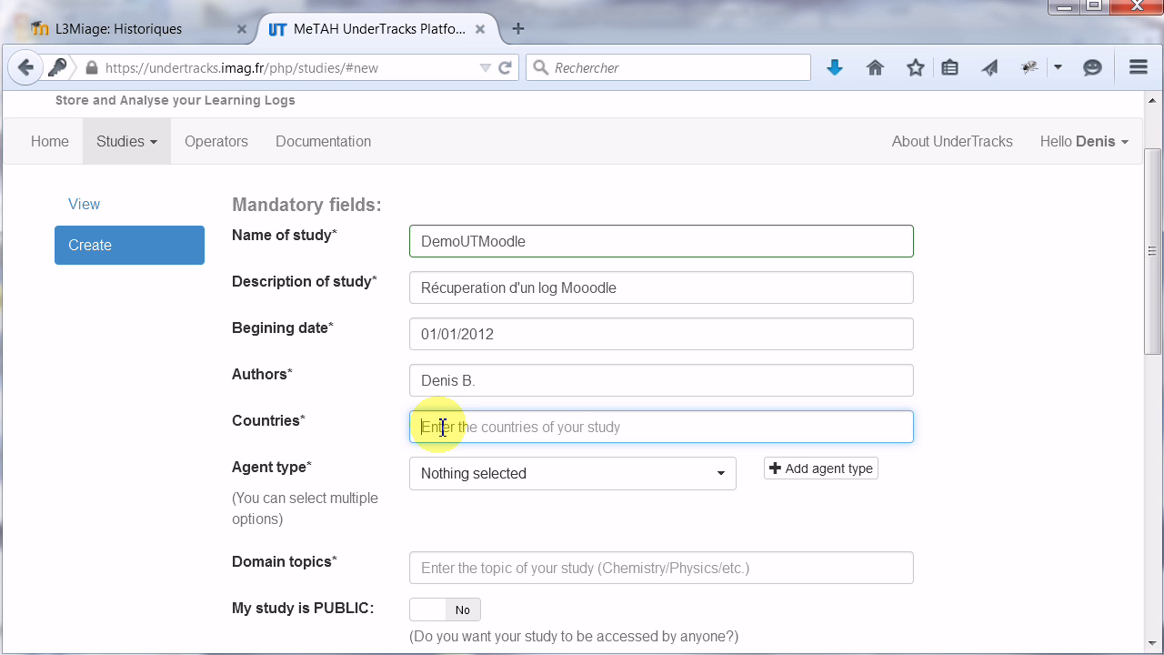
pyautogui.write('France')
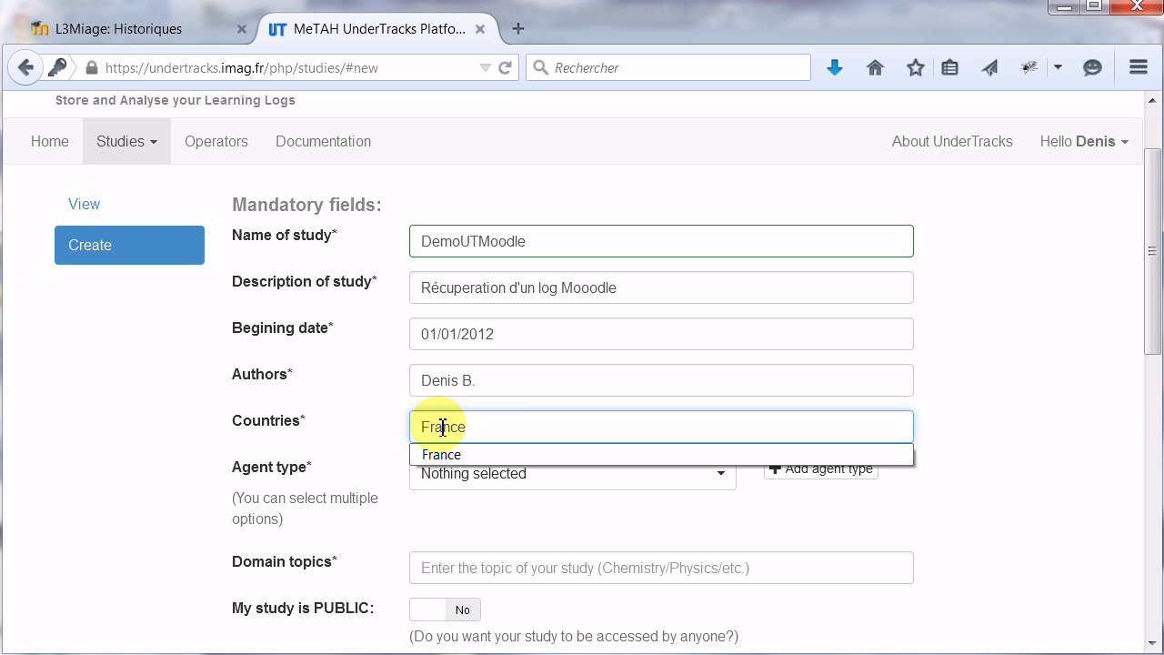
pyautogui.click(442, 454)
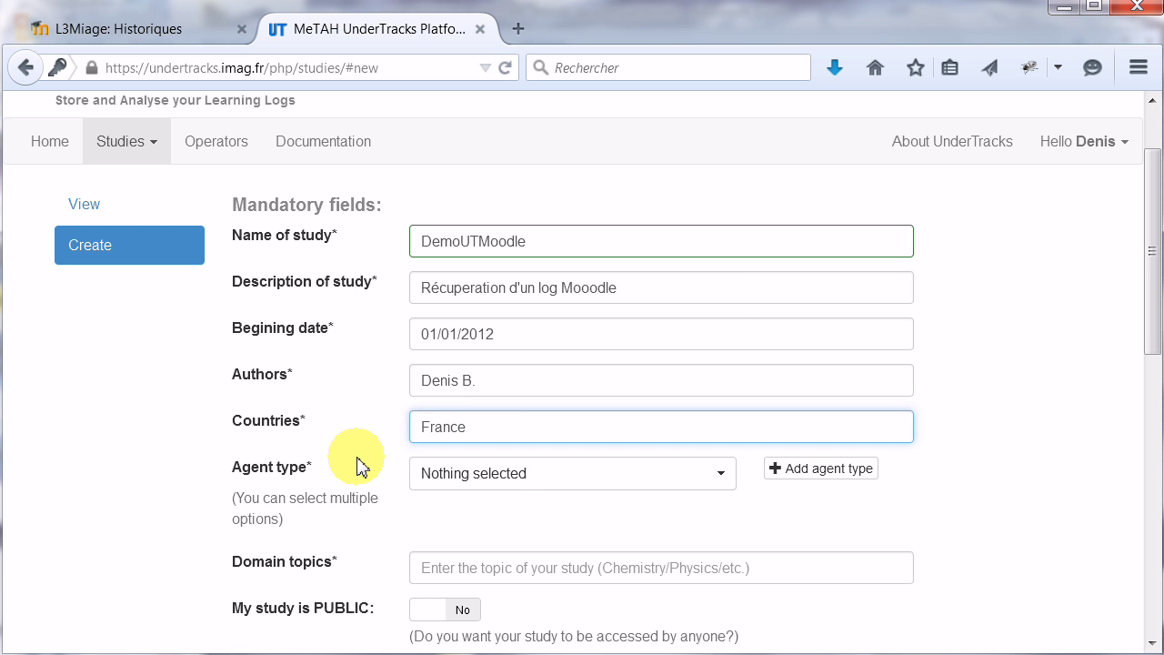
# Step: Select Teachers and Students as the agent types and enter "Informatique" as the domain topic
pyautogui.click(446, 484)
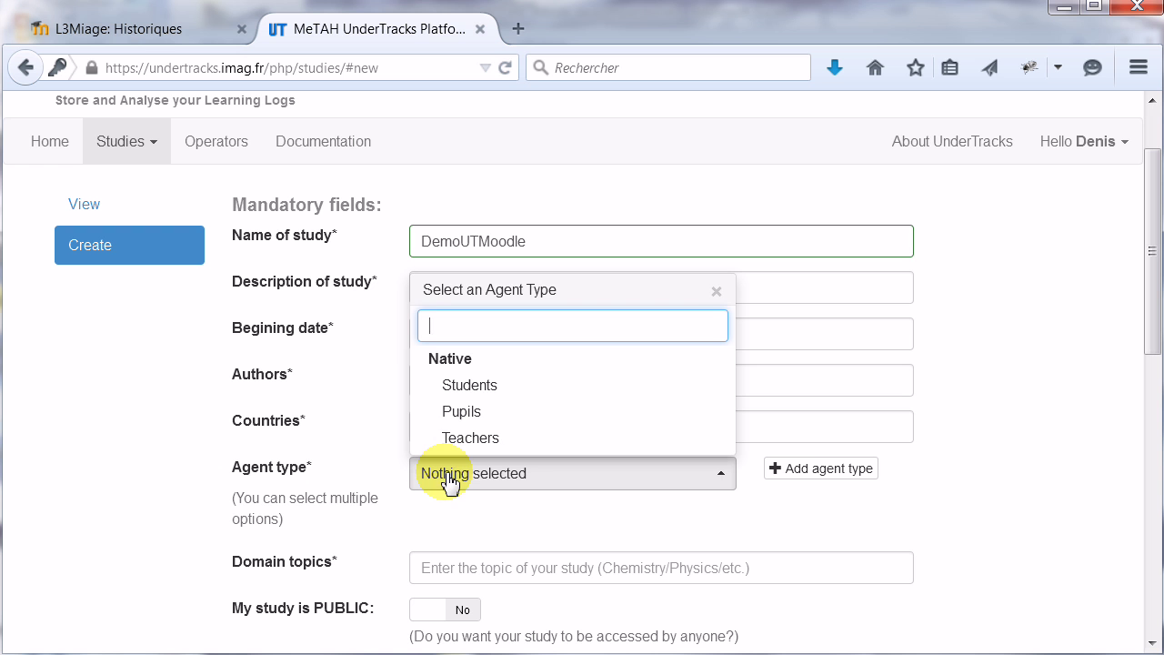
pyautogui.click(492, 440)
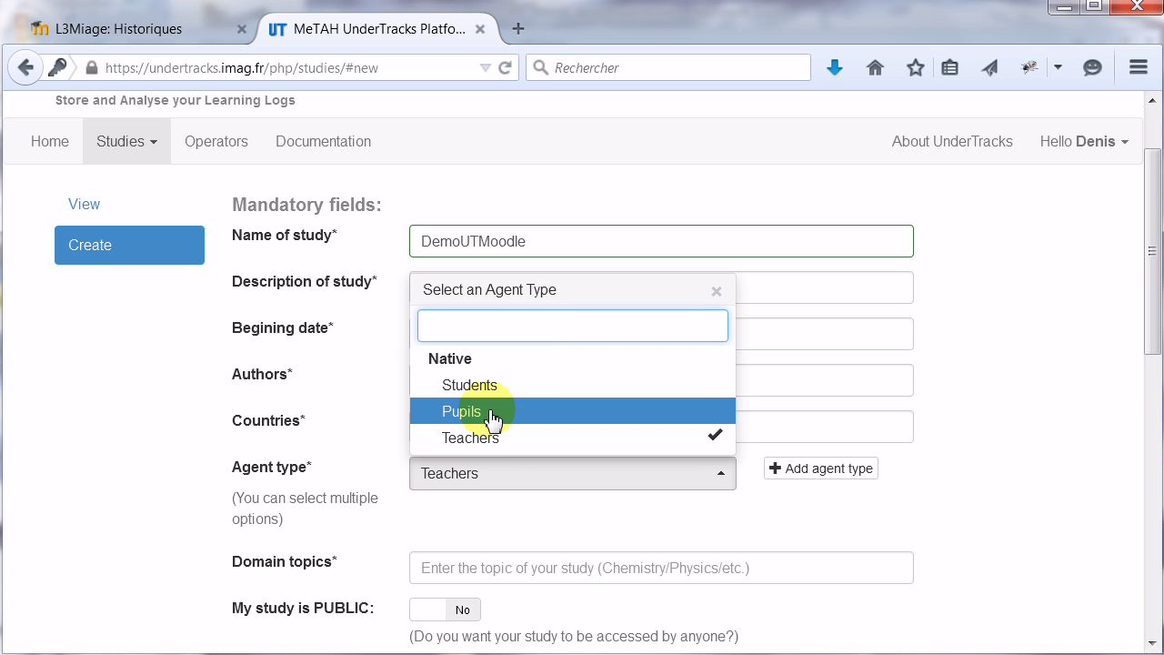
pyautogui.click(492, 389)
pyautogui.click(427, 566)
pyautogui.click(433, 567)
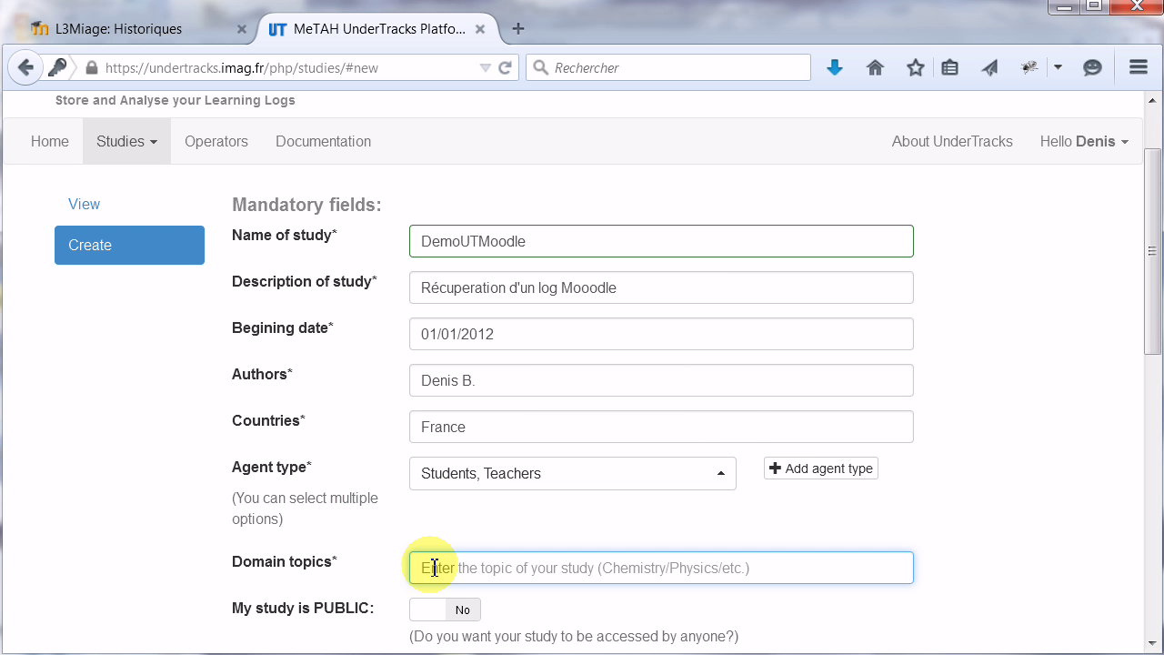
pyautogui.write('Informatiqu')
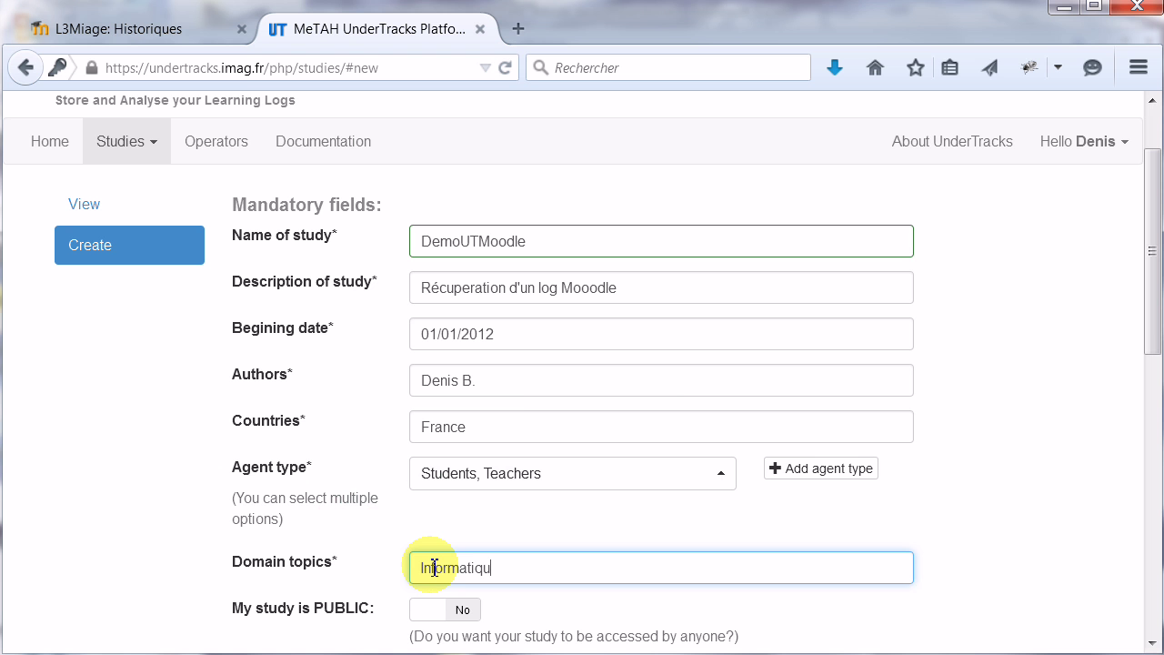
pyautogui.write('que')
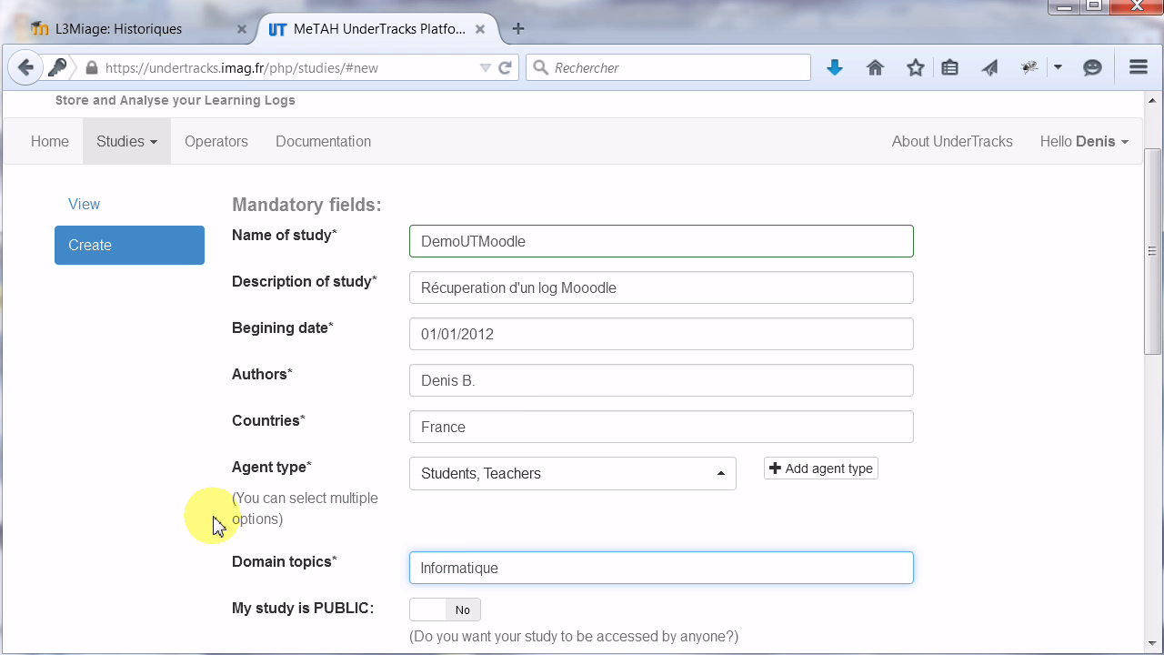
pyautogui.click(235, 524)
# Step: Enter "Moodle" as the study's software among the optional fields
pyautogui.scroll(-2, 529, 589)
pyautogui.scroll(-2, 528, 589)
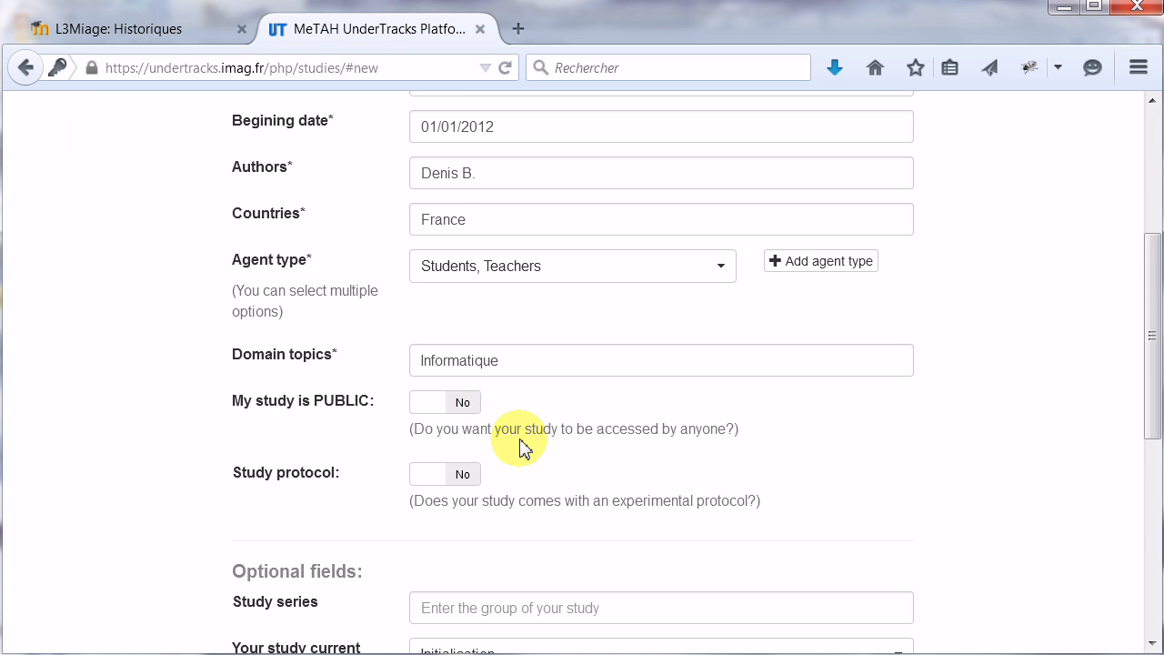
pyautogui.scroll(-2, 523, 445)
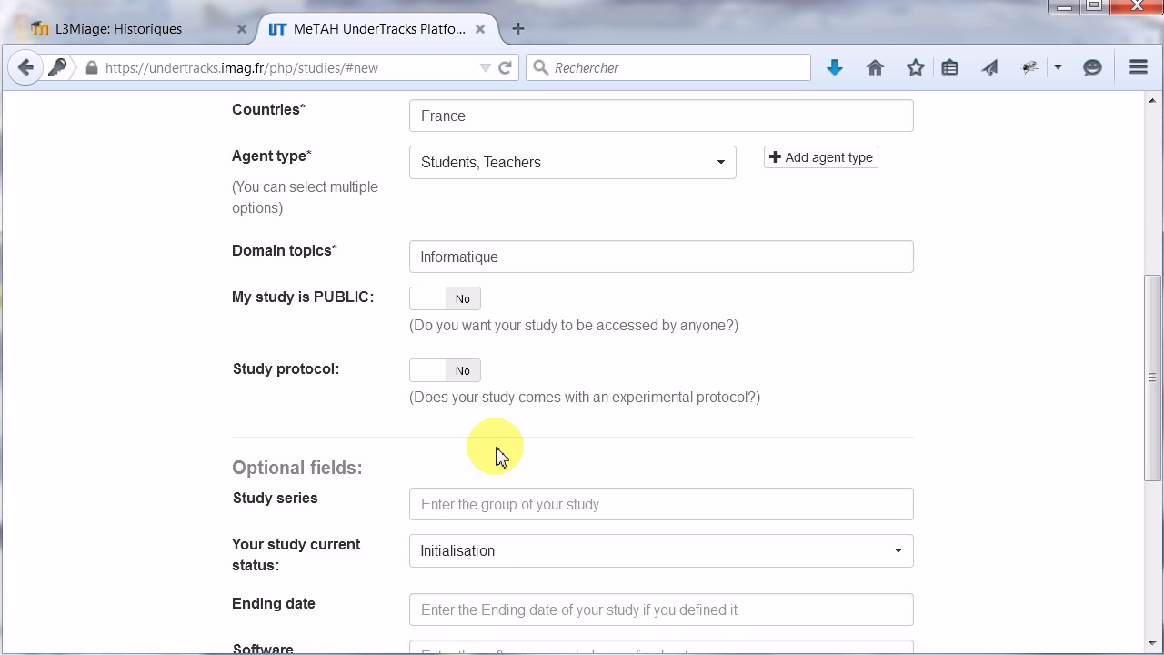
pyautogui.scroll(-2, 501, 454)
pyautogui.scroll(-3, 460, 546)
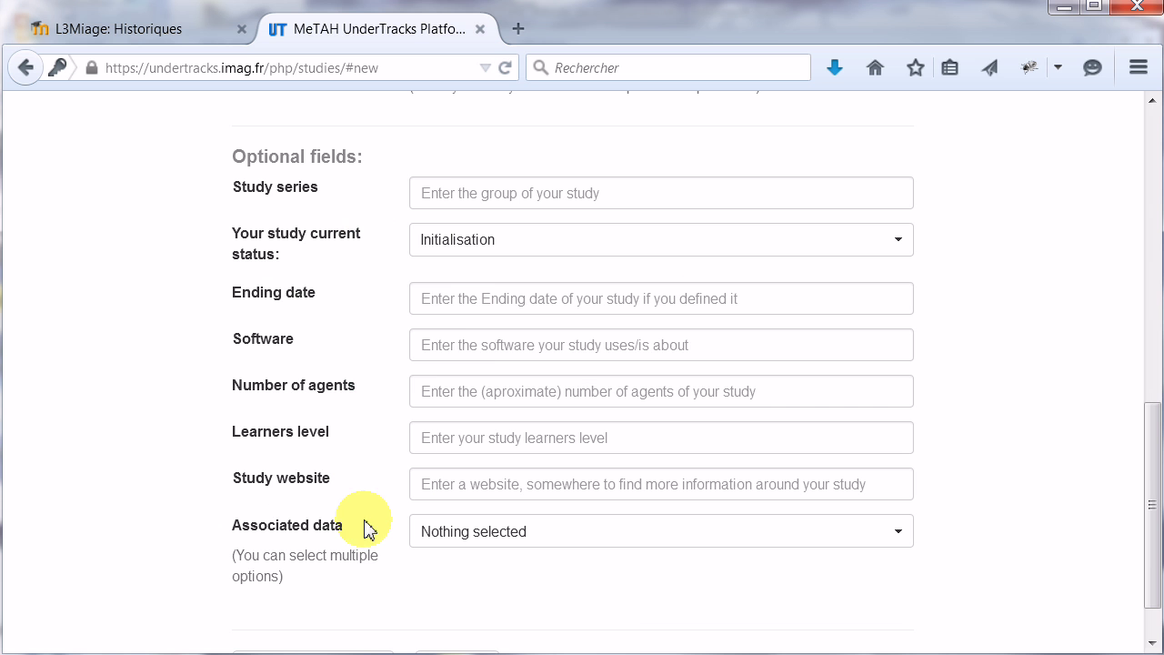
pyautogui.click(447, 337)
pyautogui.write('M')
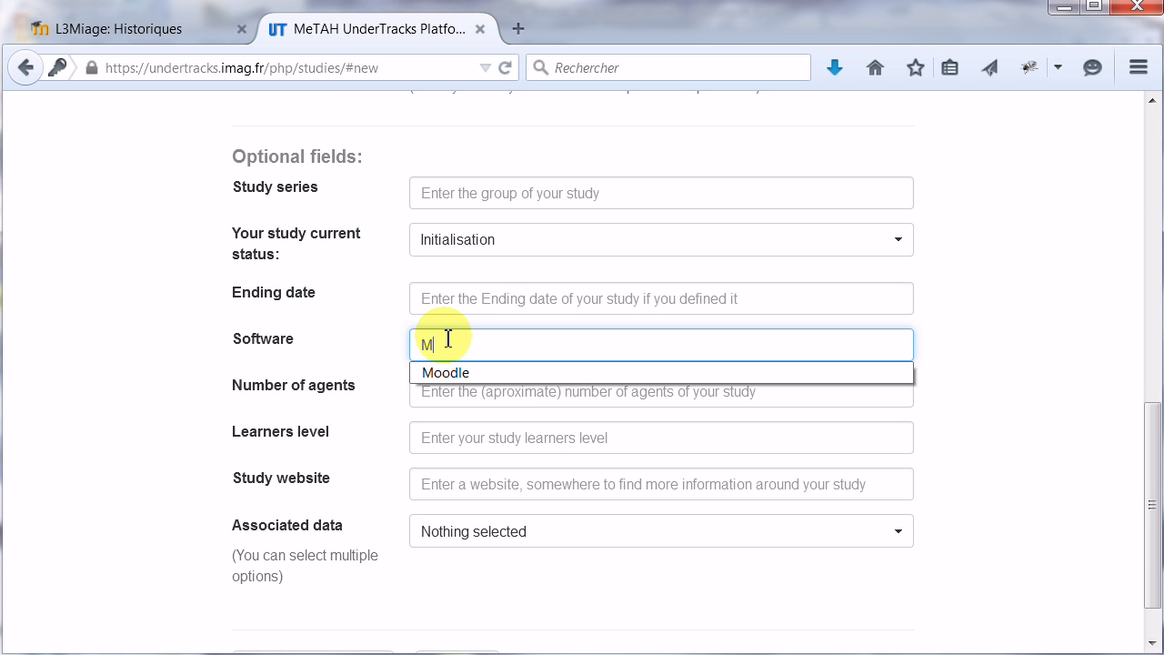
pyautogui.write('oodle')
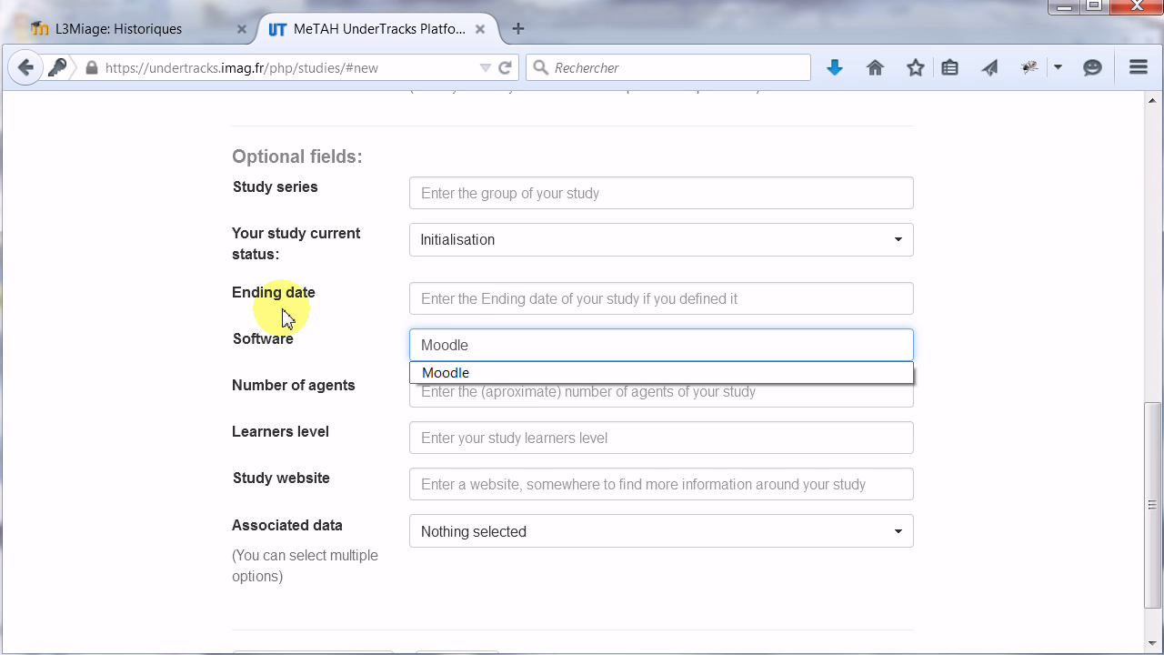
pyautogui.click(136, 364)
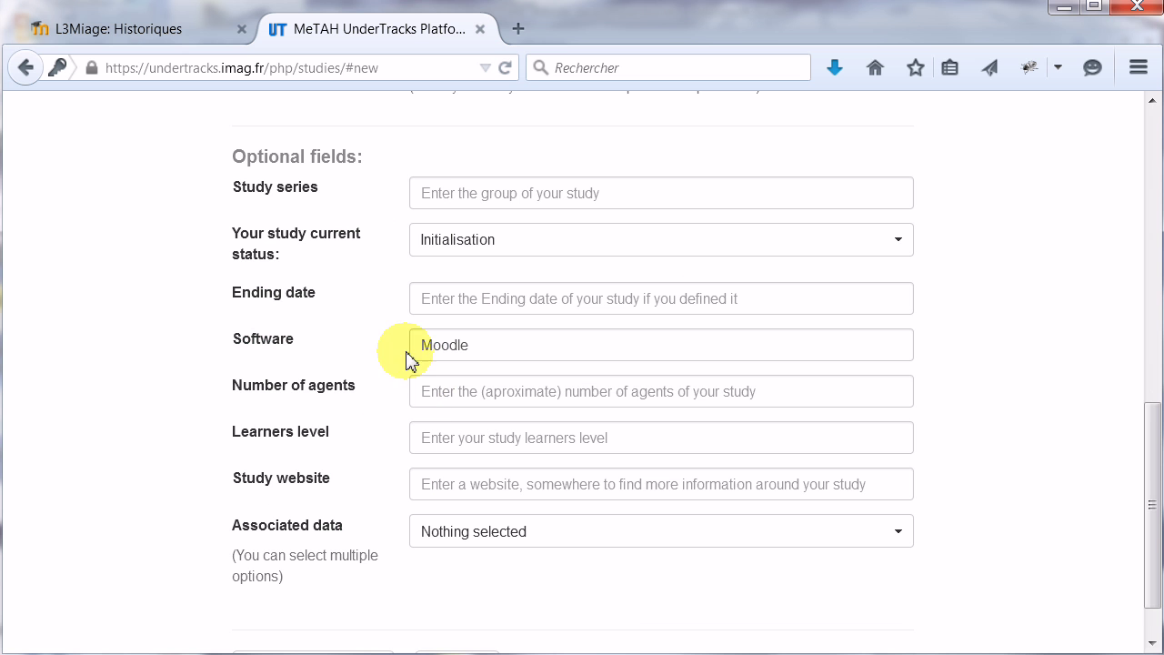
# Step: Add a custom field named "TypeEtude" to the study and give it the value "Demo"
pyautogui.scroll(-2, 452, 545)
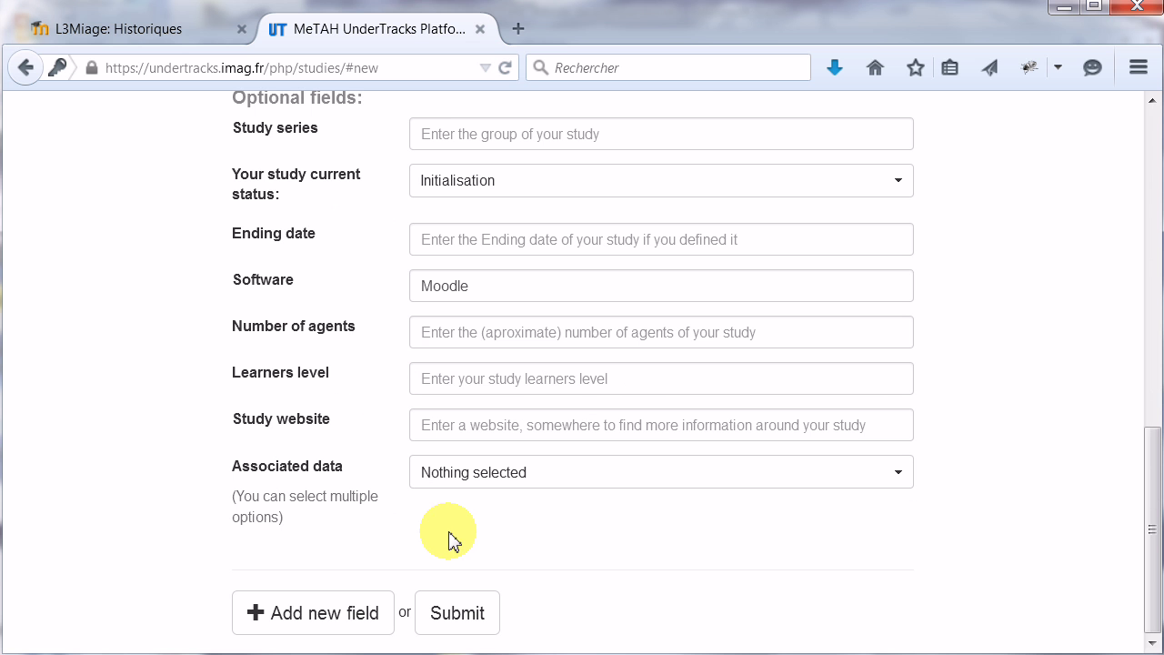
pyautogui.click(358, 616)
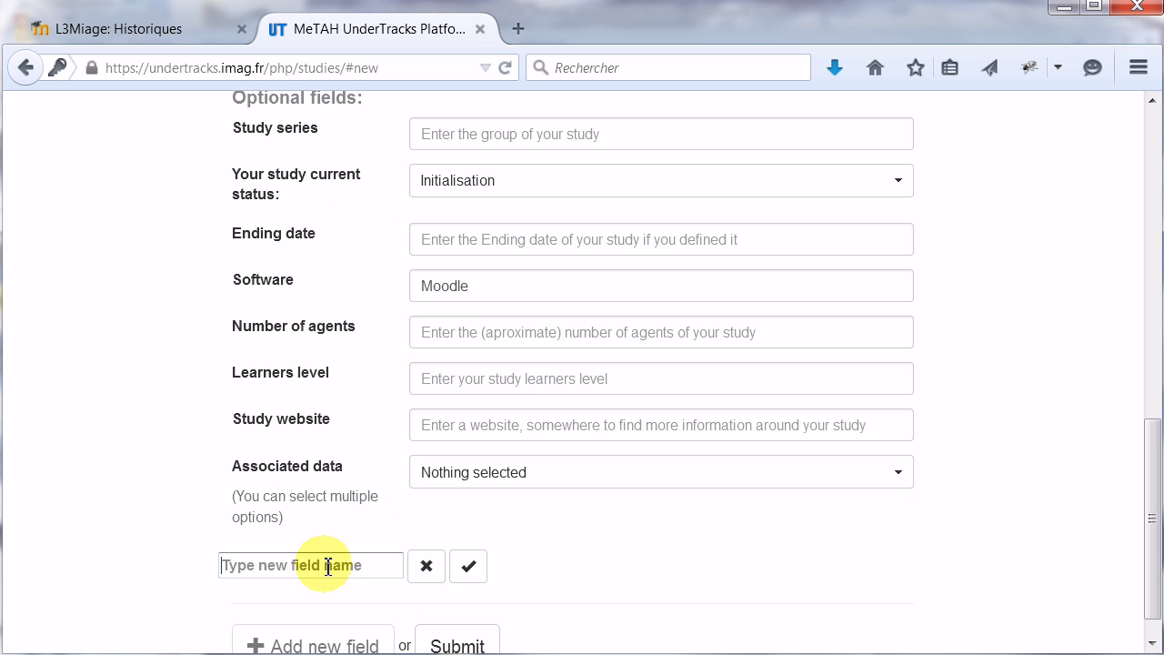
pyautogui.write('TypeEtude')
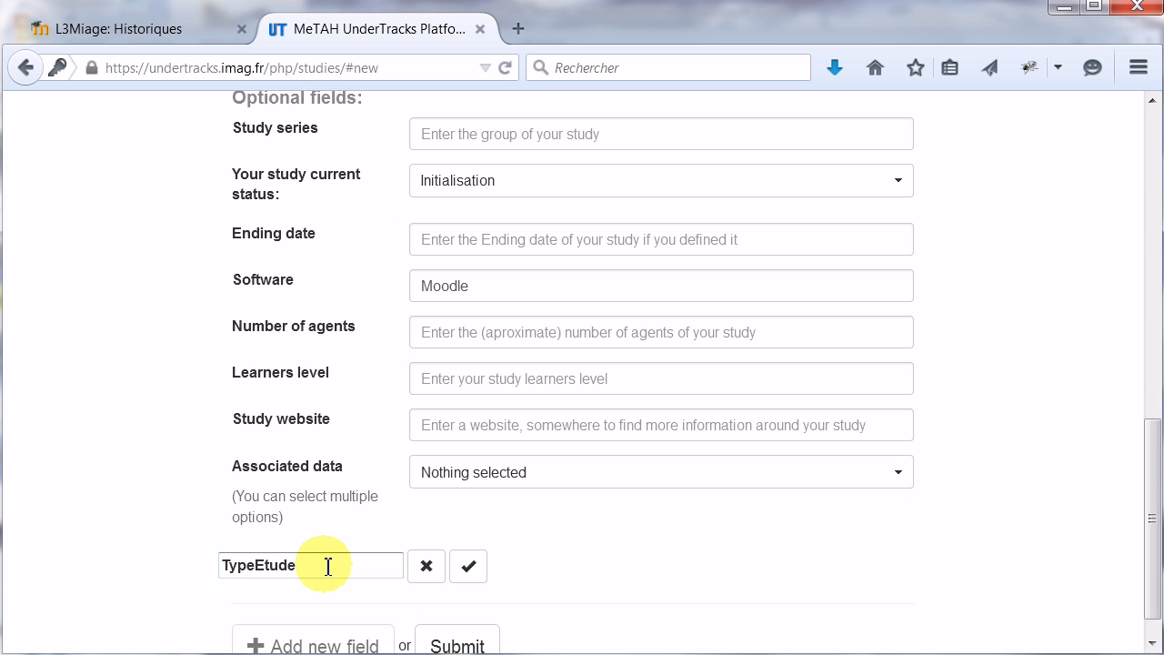
pyautogui.click(469, 565)
pyautogui.click(472, 568)
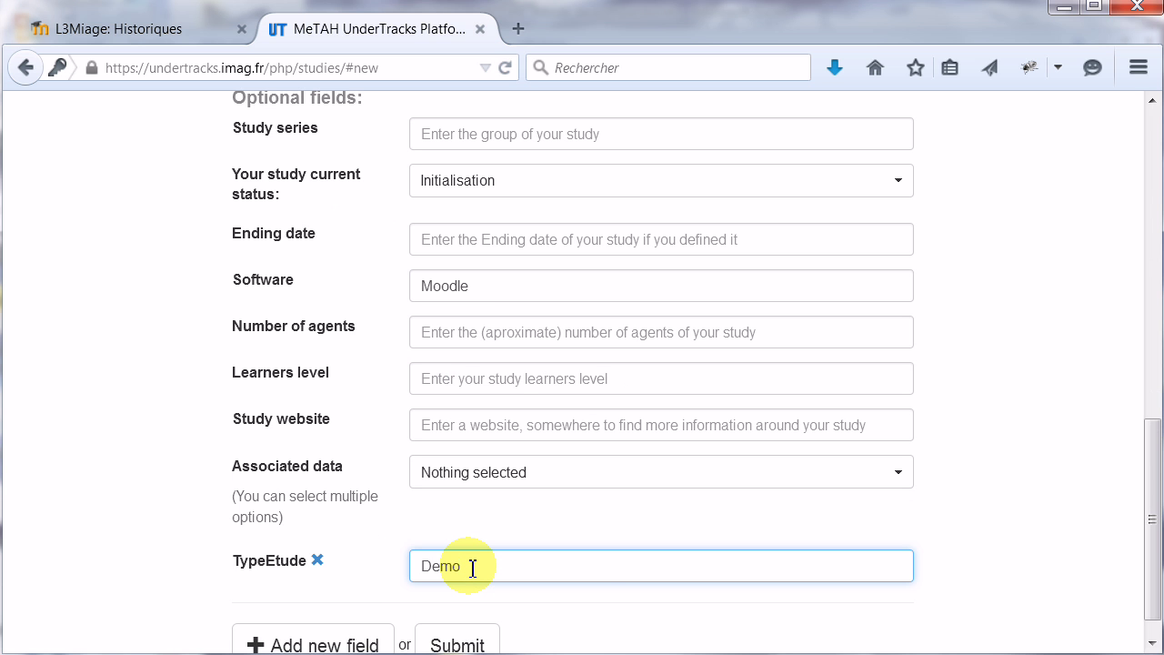
# Step: Submit the new study and open its Events table
pyautogui.click(574, 624)
pyautogui.click(469, 644)
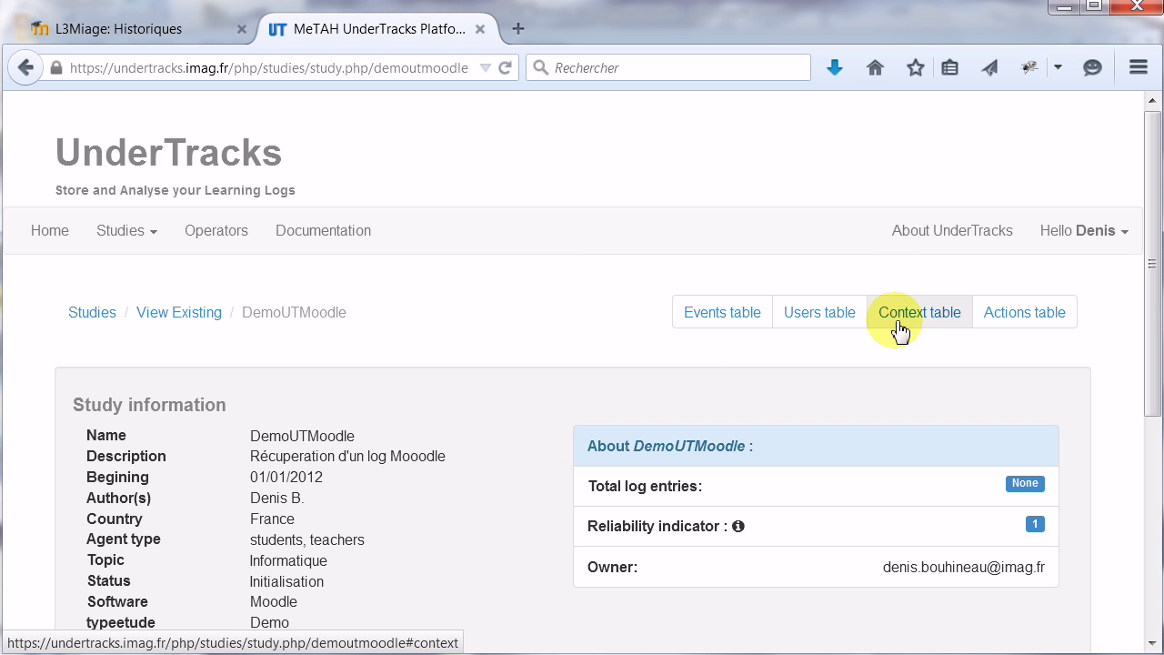
pyautogui.click(738, 329)
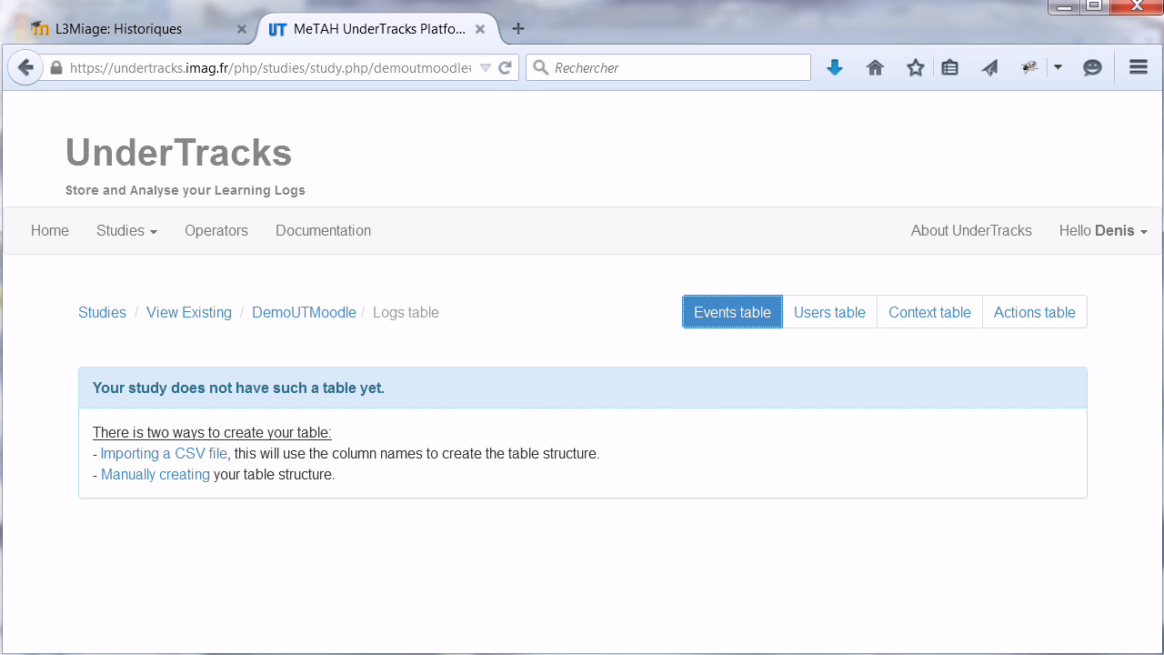
# Step: Switch to the log workbook in Excel and examine the file types available for saving a copy, without saving
pyautogui.click(209, 591)
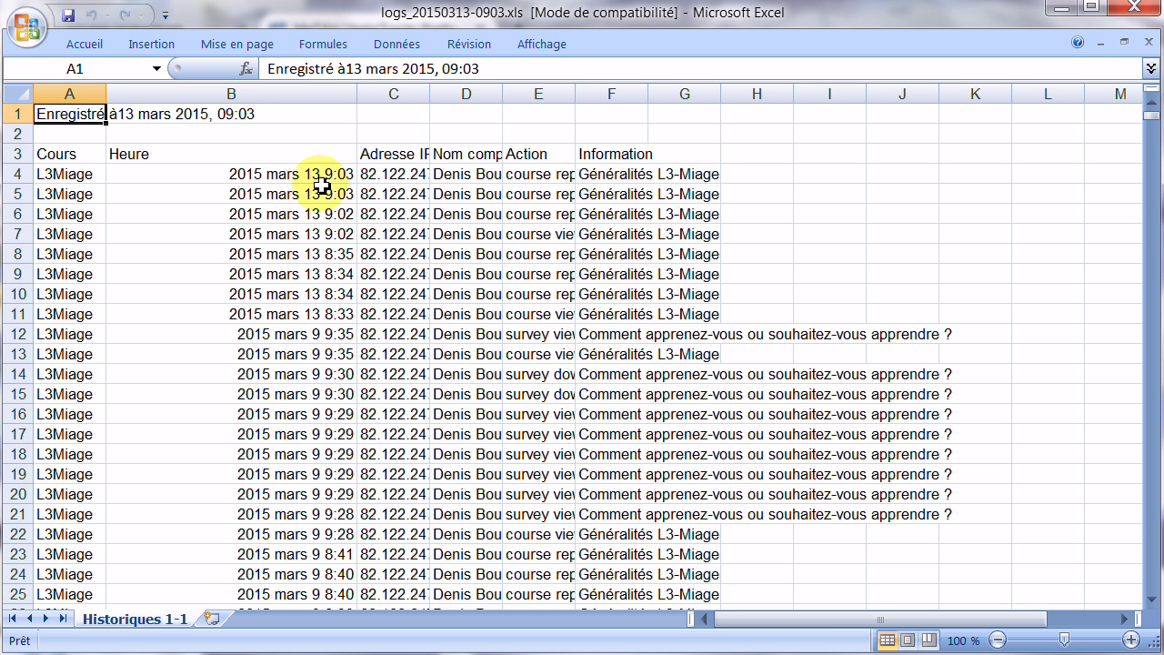
pyautogui.click(25, 30)
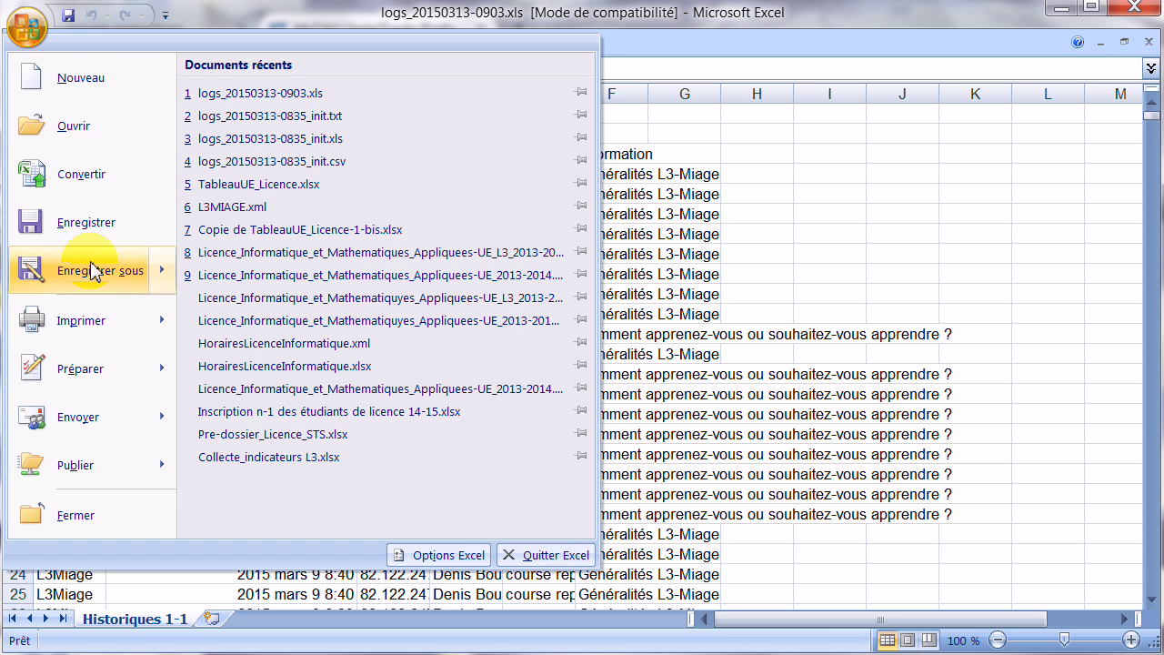
pyautogui.moveTo(95, 266)
pyautogui.click(212, 271)
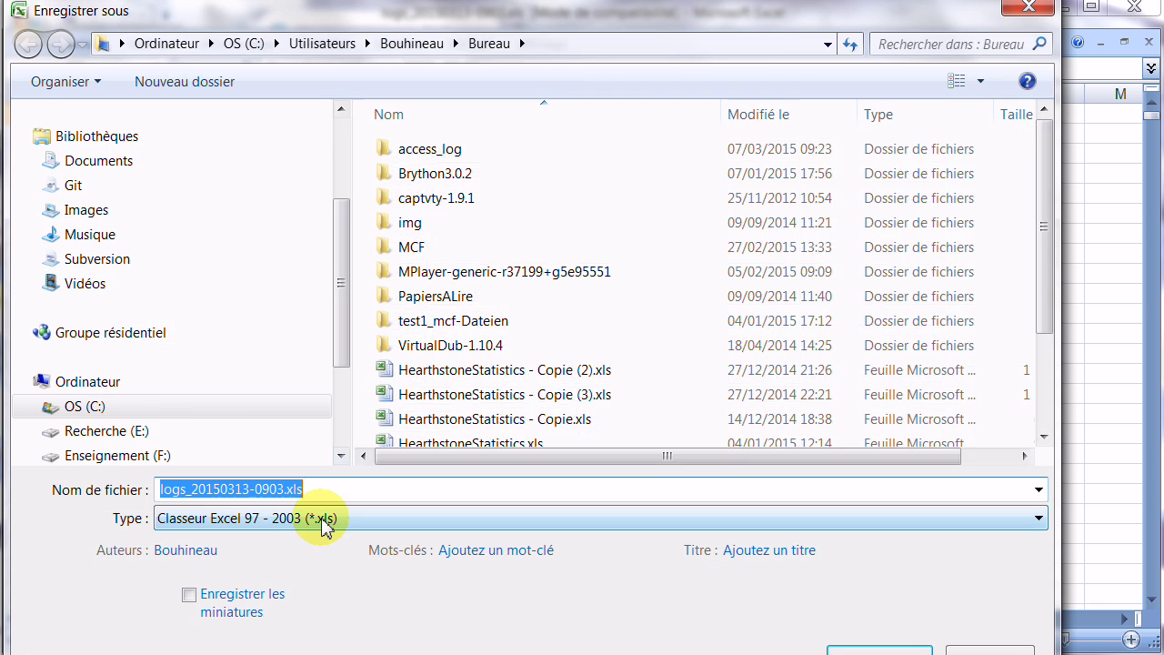
pyautogui.click(325, 518)
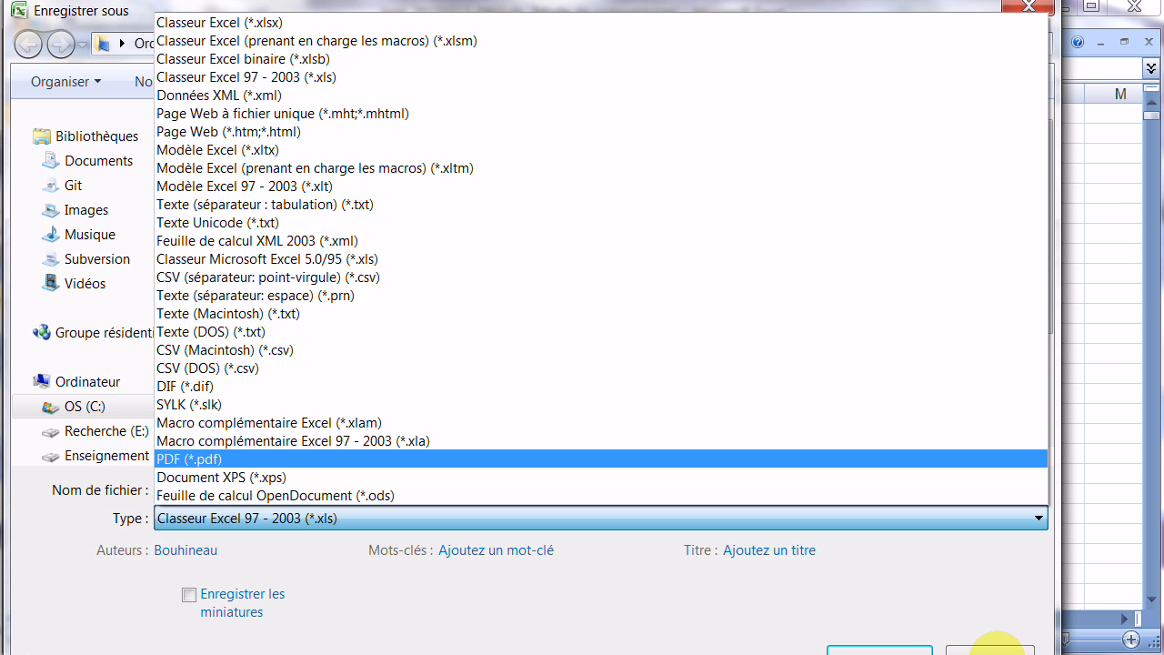
pyautogui.click(995, 637)
pyautogui.click(971, 644)
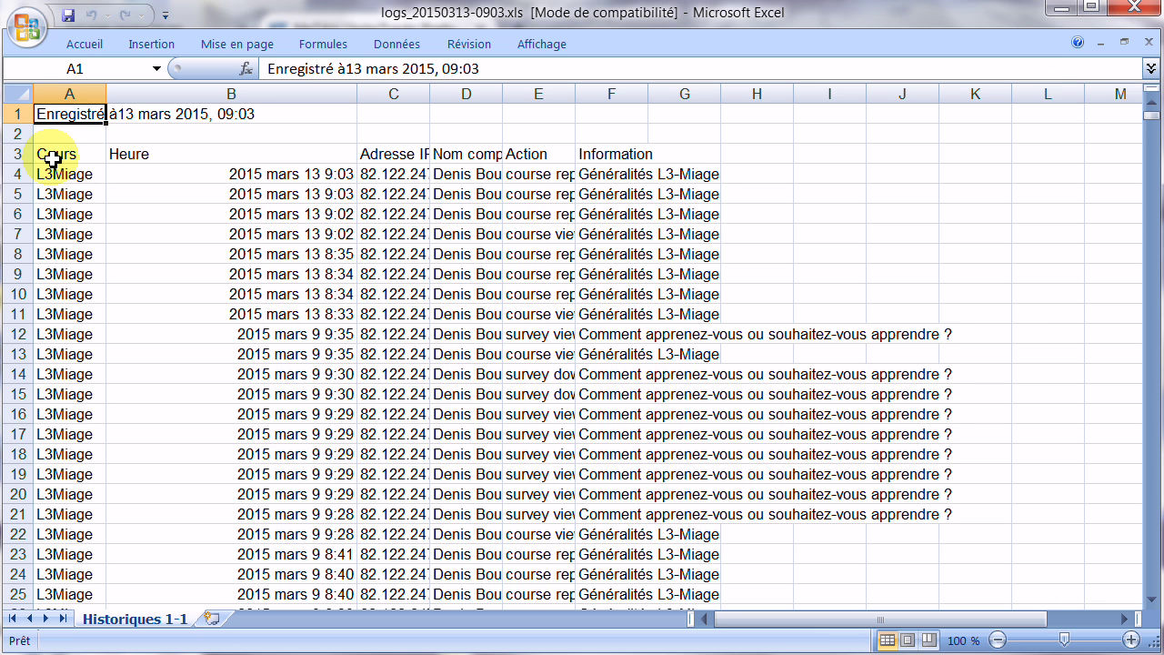
# Step: Delete rows 1 and 2 above the column headings of the log sheet
pyautogui.moveTo(20, 116); pyautogui.dragTo(18, 135)
pyautogui.rightClick(26, 137)
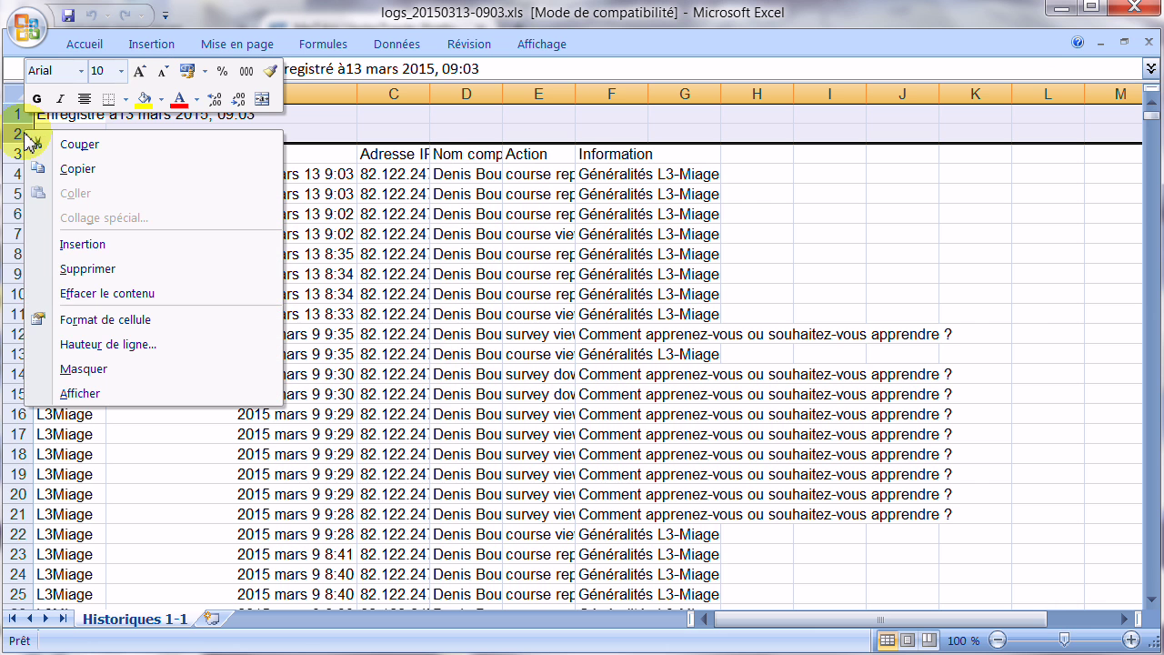
pyautogui.click(102, 267)
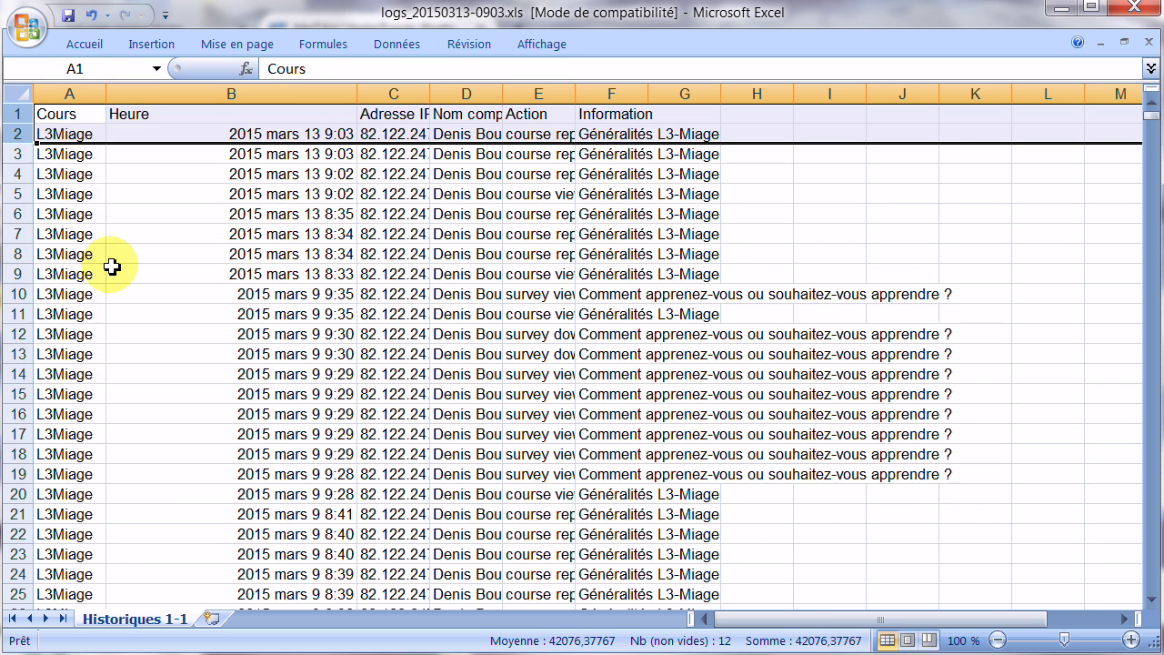
pyautogui.click(246, 94)
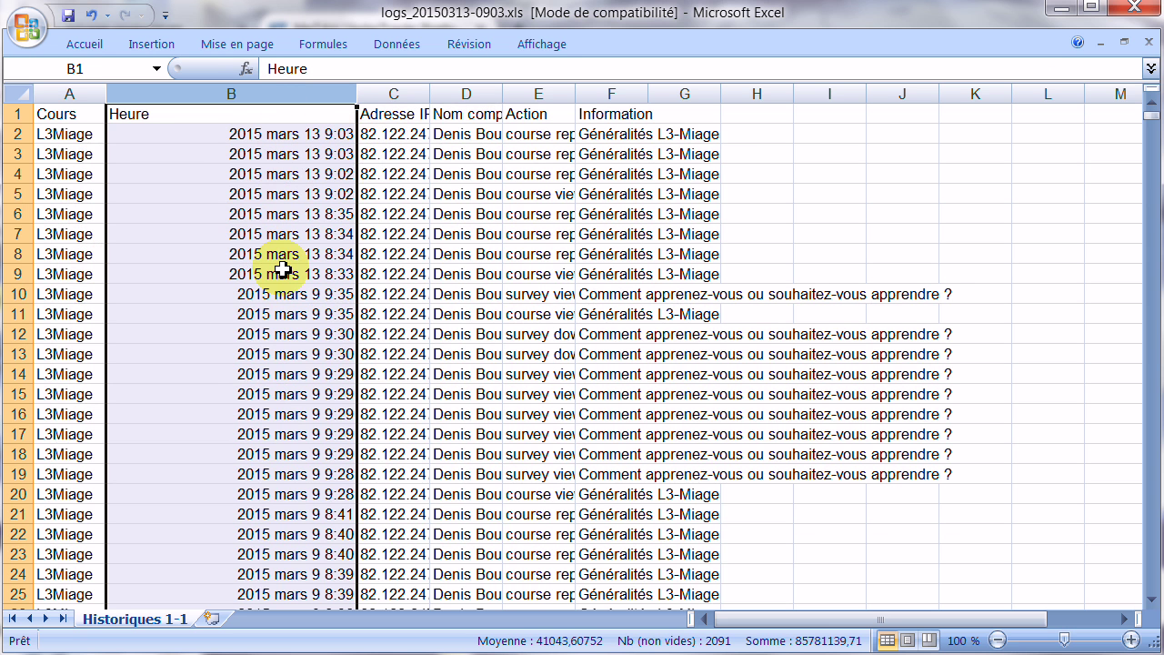
pyautogui.rightClick(214, 94)
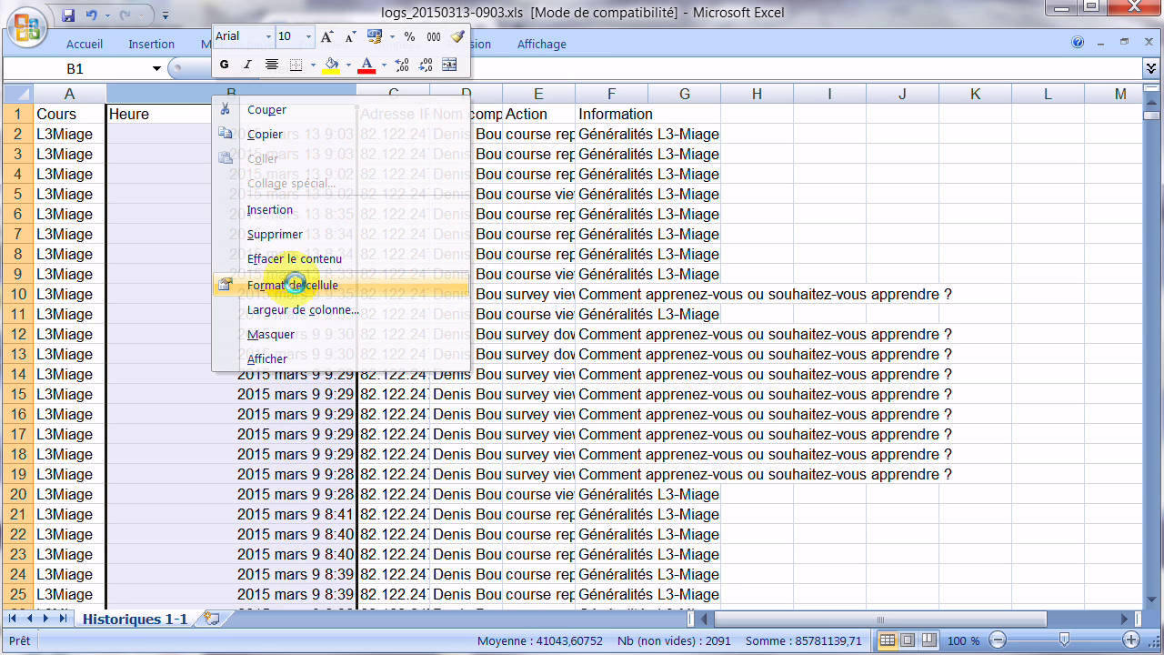
pyautogui.click(289, 286)
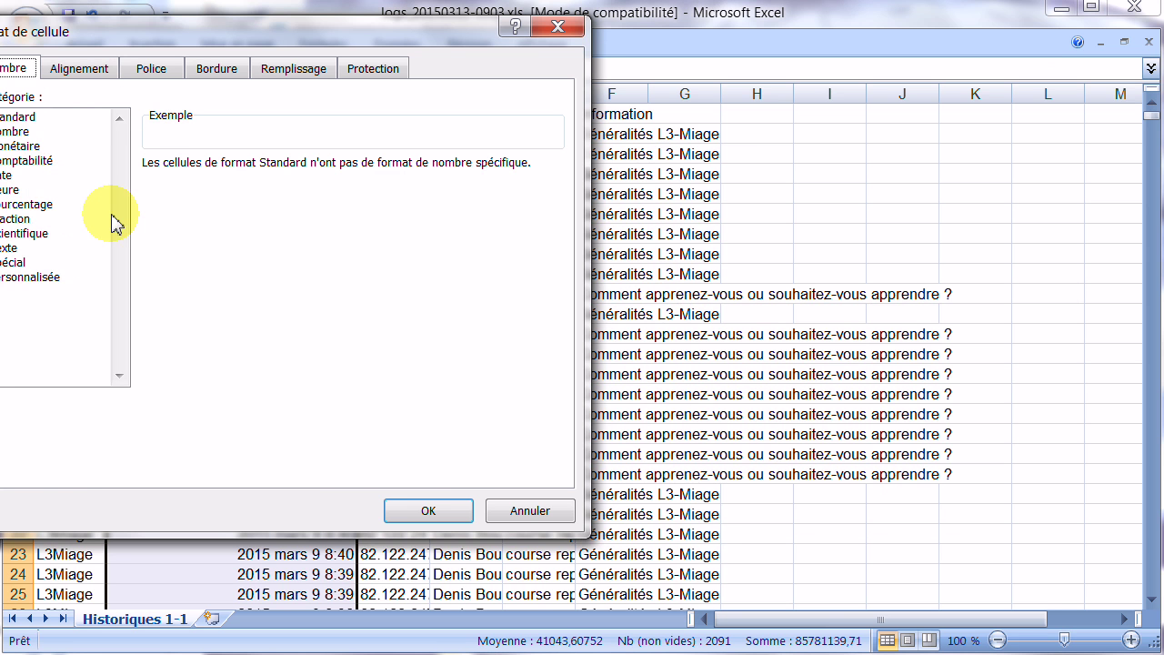
pyautogui.click(28, 277)
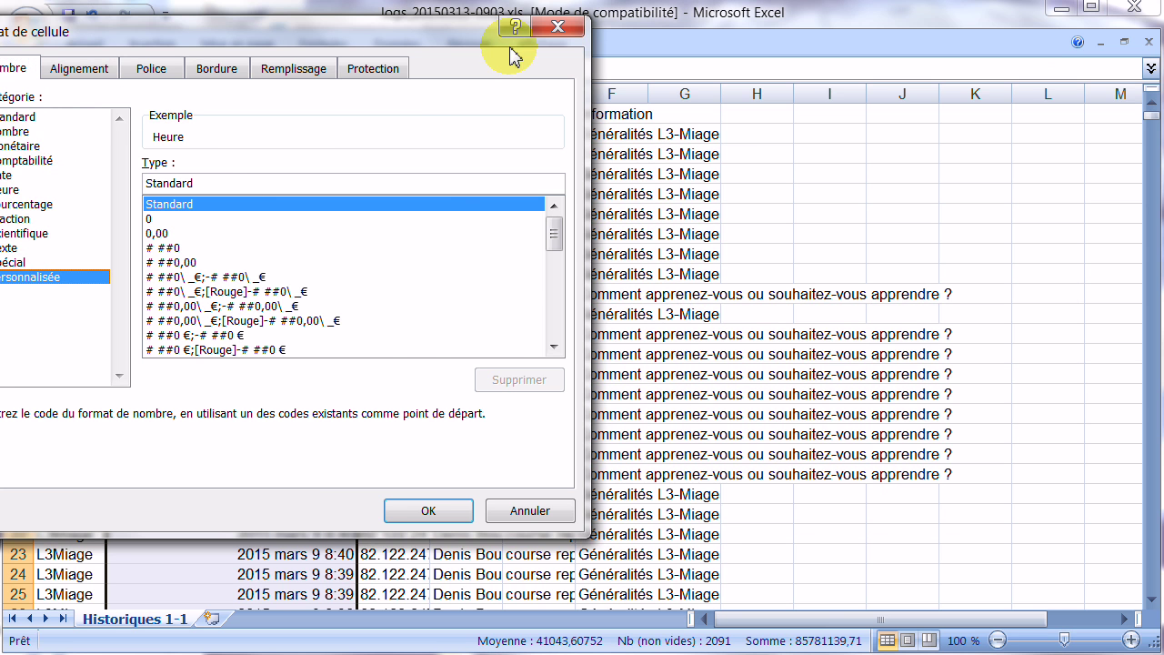
pyautogui.click(542, 36)
pyautogui.click(311, 270)
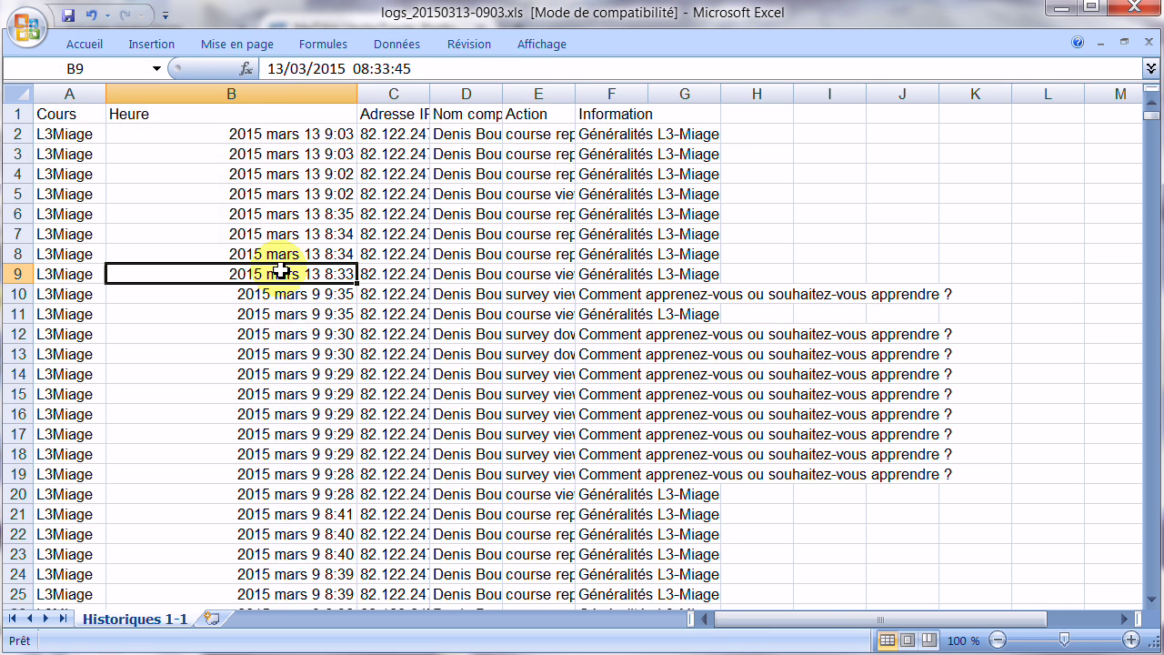
# Step: Format the Heure column with the custom date-time format aaaa/mm/jj hh:mm:ss
pyautogui.click(254, 94)
pyautogui.rightClick(255, 97)
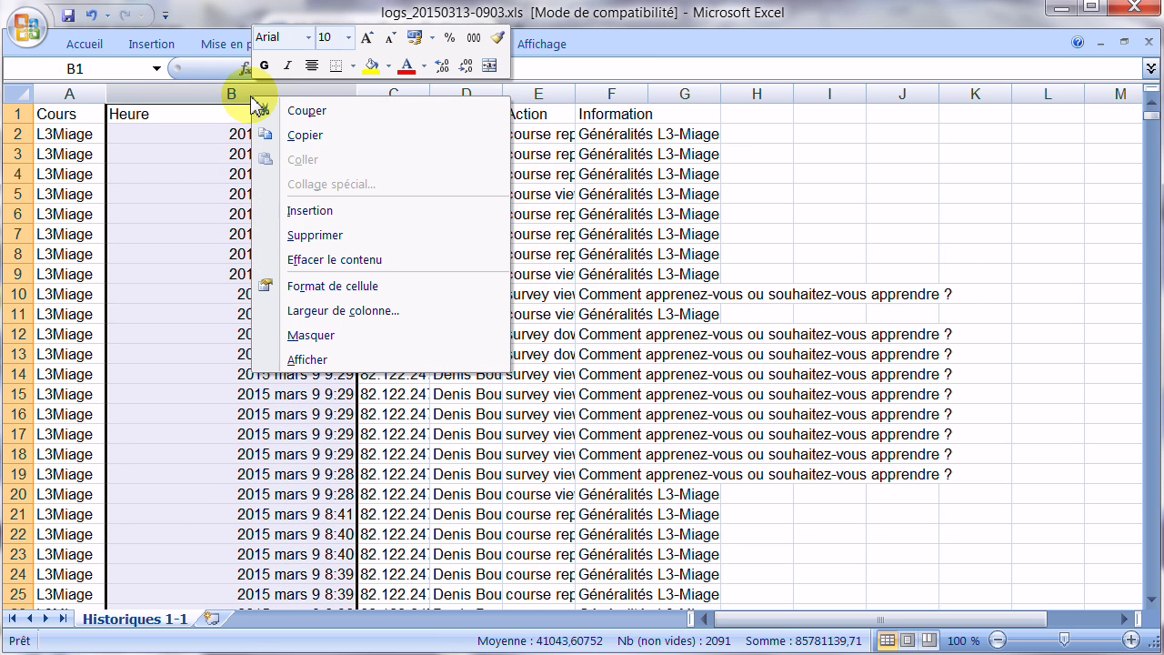
pyautogui.click(313, 288)
pyautogui.click(57, 273)
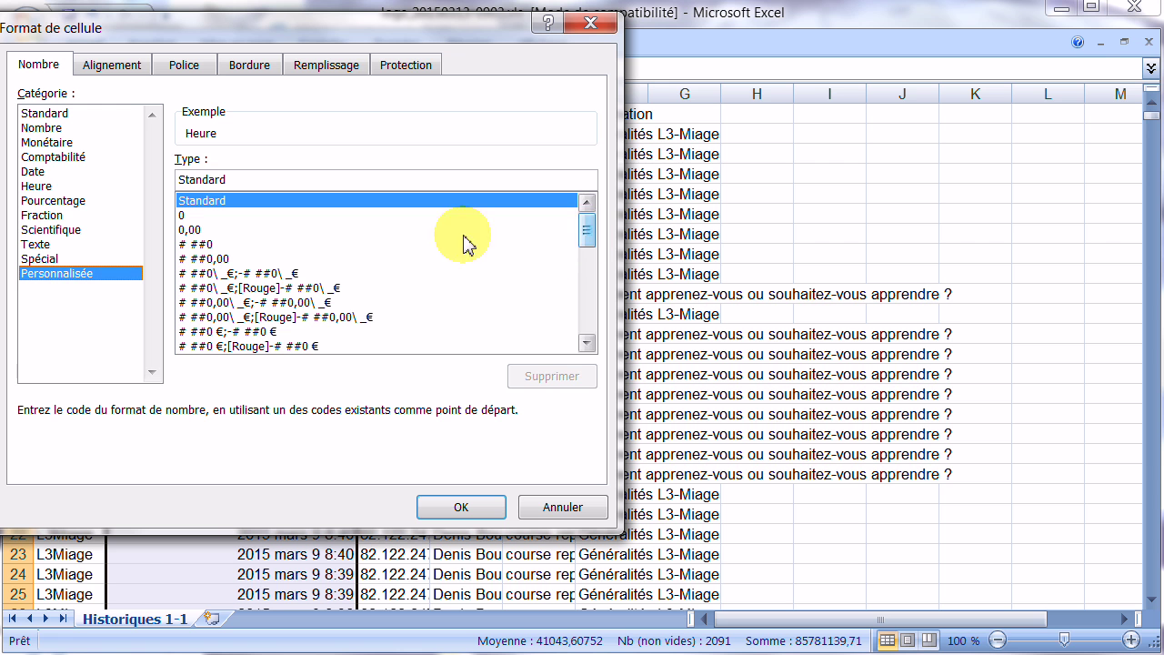
pyautogui.click(41, 173)
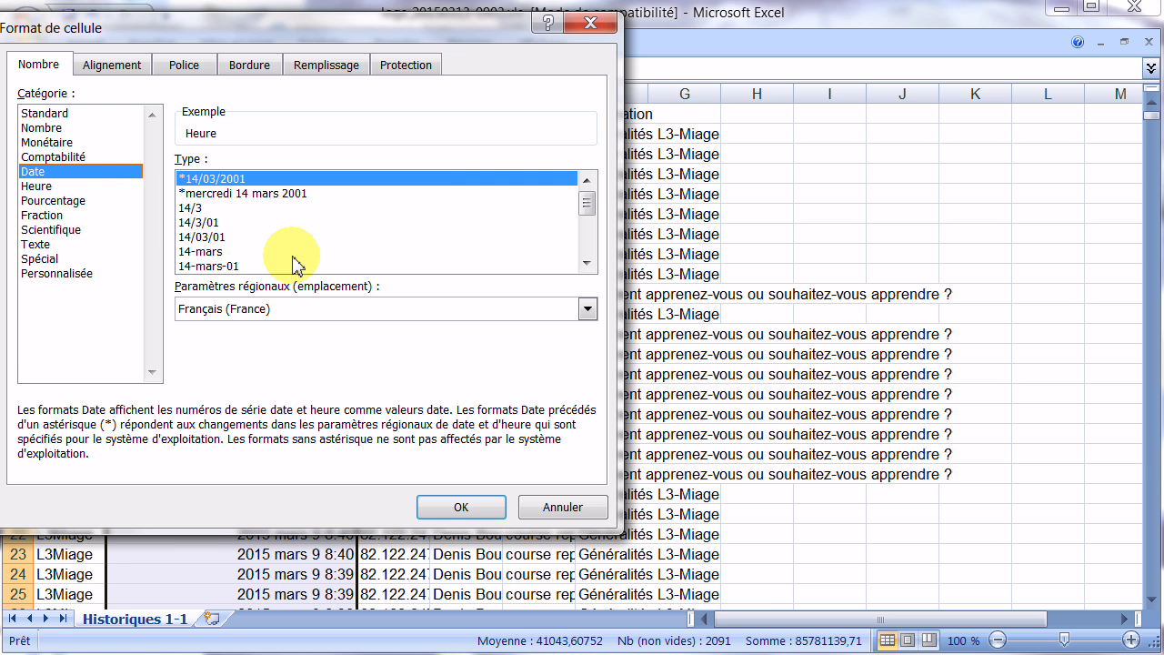
pyautogui.moveTo(583, 211)
pyautogui.mouseDown()
pyautogui.moveTo(588, 259)
pyautogui.moveTo(588, 208)
pyautogui.mouseUp()
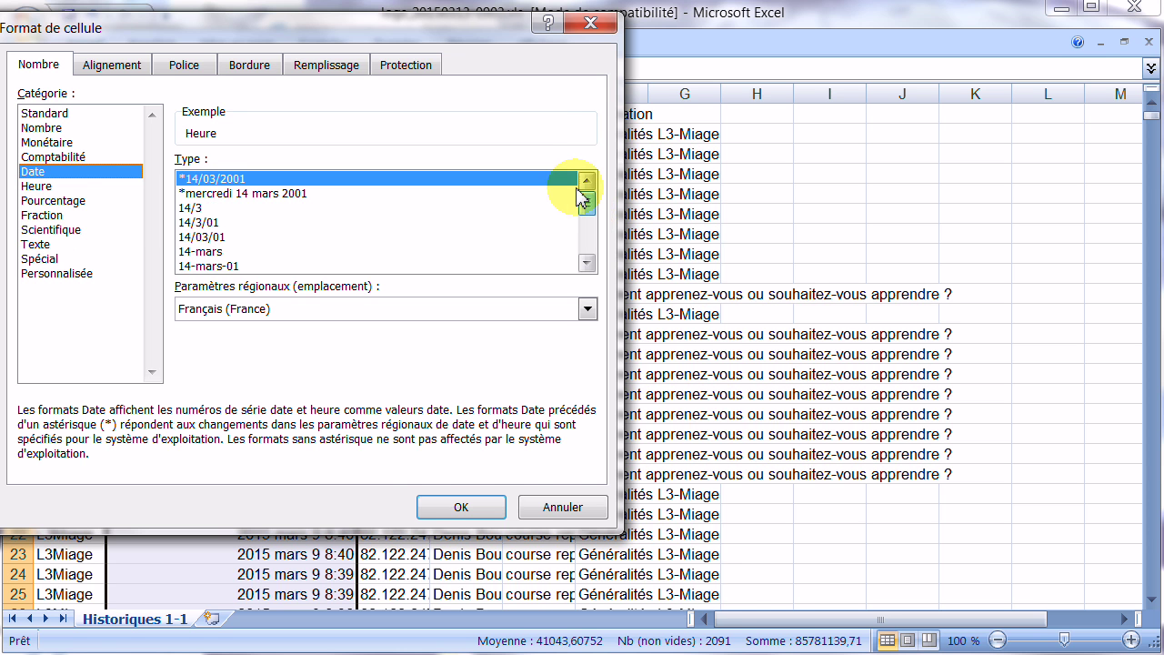
pyautogui.moveTo(447, 33)
pyautogui.mouseDown()
pyautogui.moveTo(455, 52)
pyautogui.moveTo(576, 104)
pyautogui.moveTo(615, 176)
pyautogui.mouseUp()
pyautogui.click(225, 418)
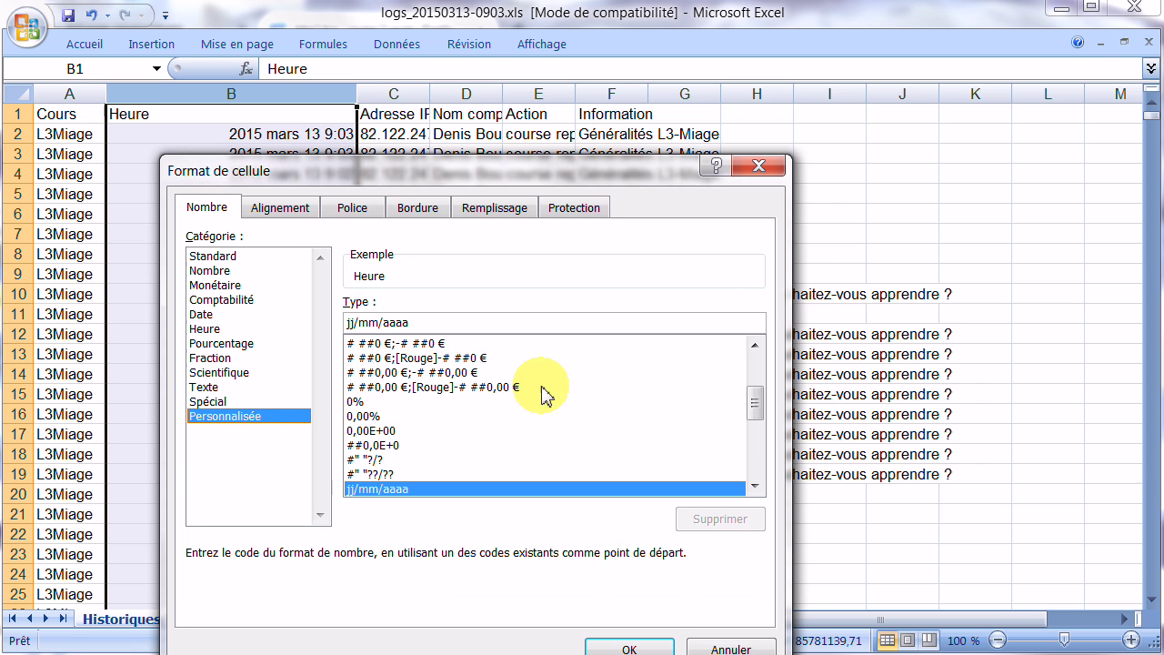
pyautogui.moveTo(753, 393); pyautogui.dragTo(755, 433)
pyautogui.click(417, 478)
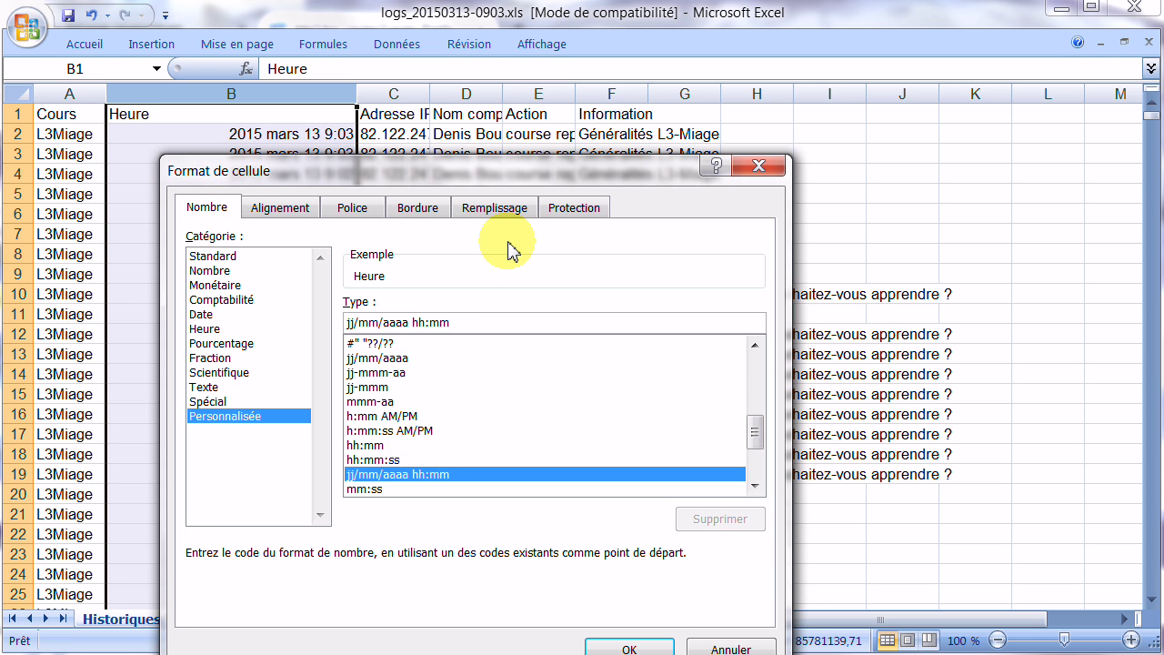
pyautogui.write(':ss')
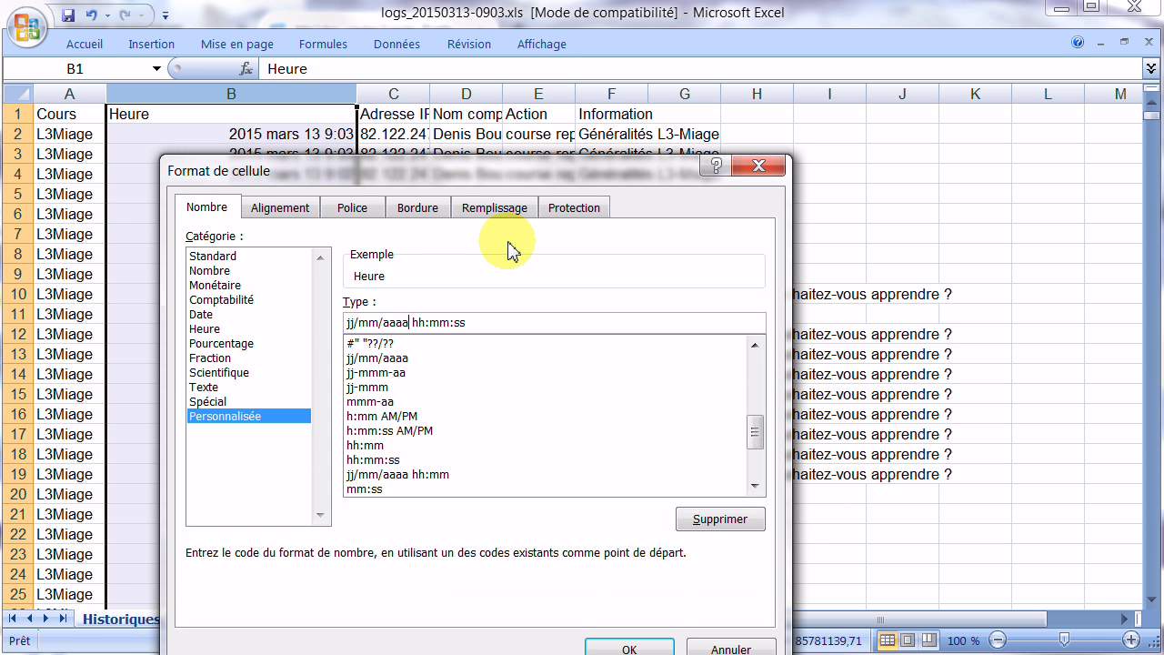
pyautogui.write('aaaa')
pyautogui.click(630, 649)
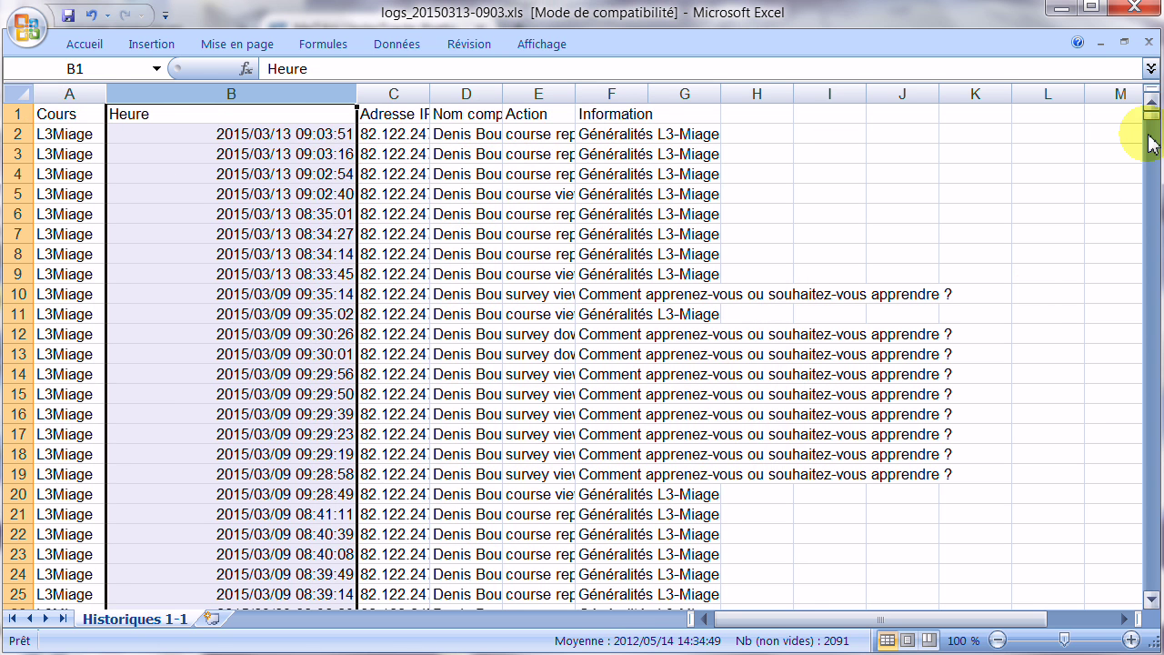
# Step: Compare the number of non-empty cells across columns A to G, checking especially the Action and Information columns
pyautogui.click(80, 94)
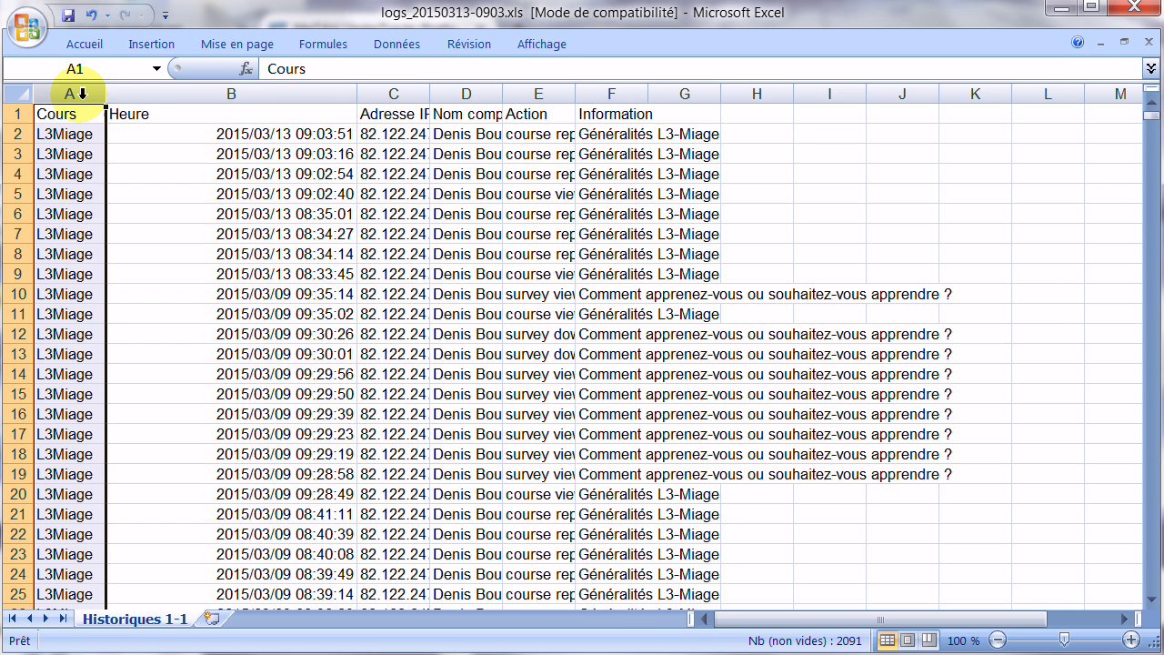
pyautogui.click(182, 96)
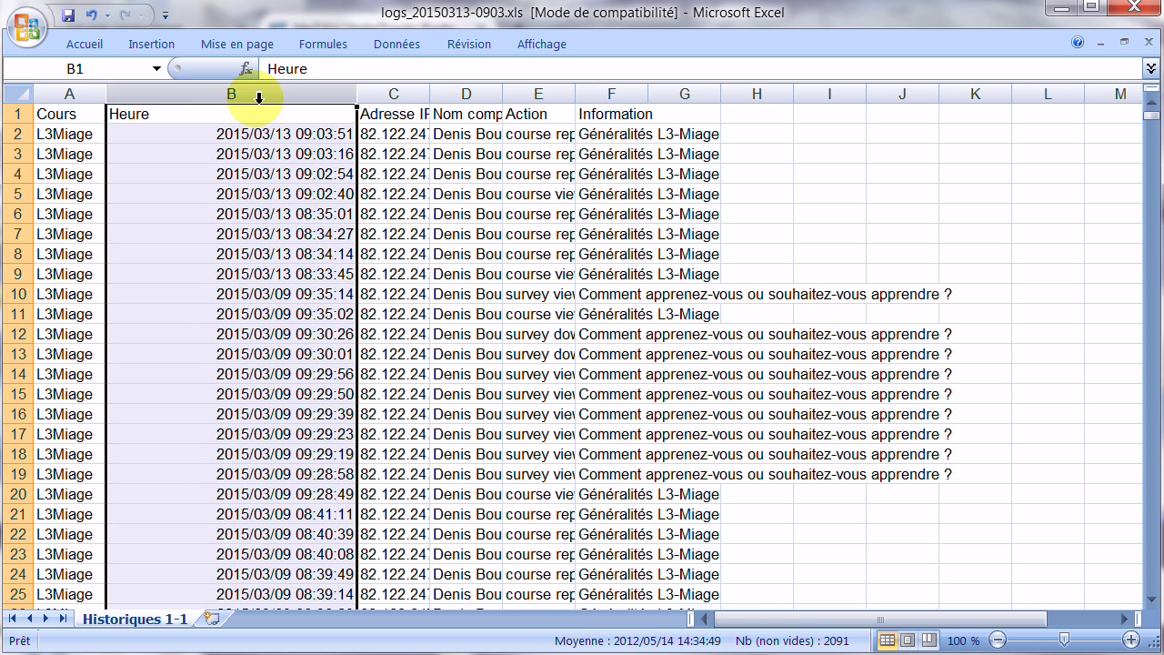
pyautogui.click(397, 94)
pyautogui.click(462, 95)
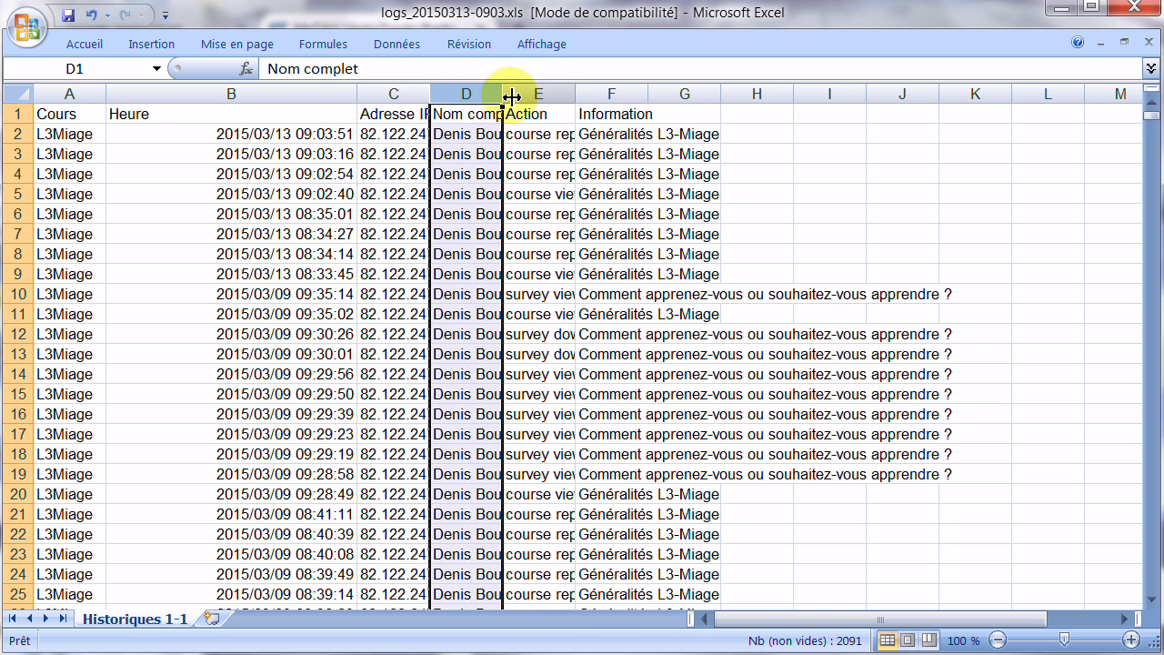
pyautogui.click(538, 94)
pyautogui.click(618, 95)
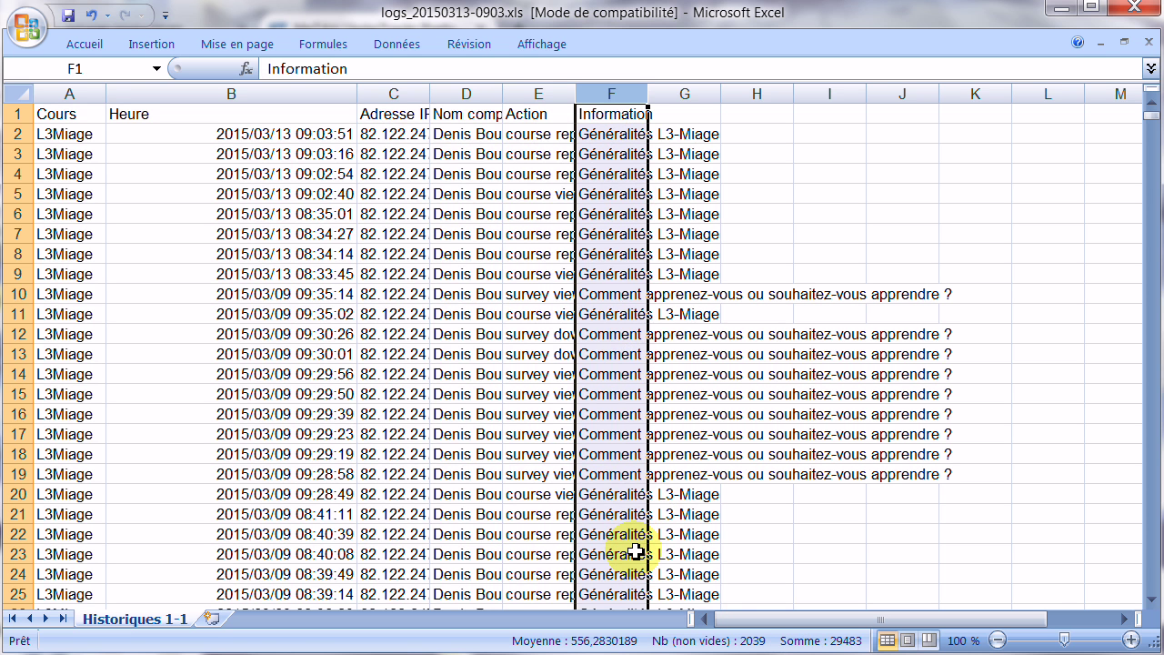
pyautogui.click(685, 94)
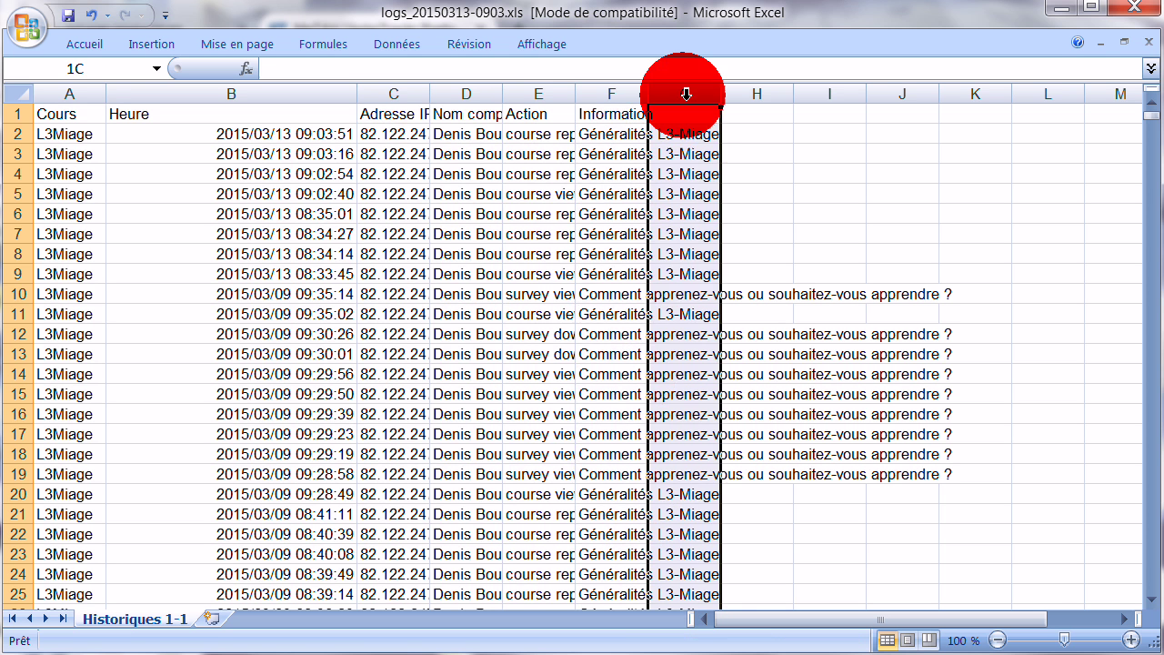
pyautogui.click(644, 95)
pyautogui.click(673, 94)
pyautogui.click(734, 94)
pyautogui.click(636, 96)
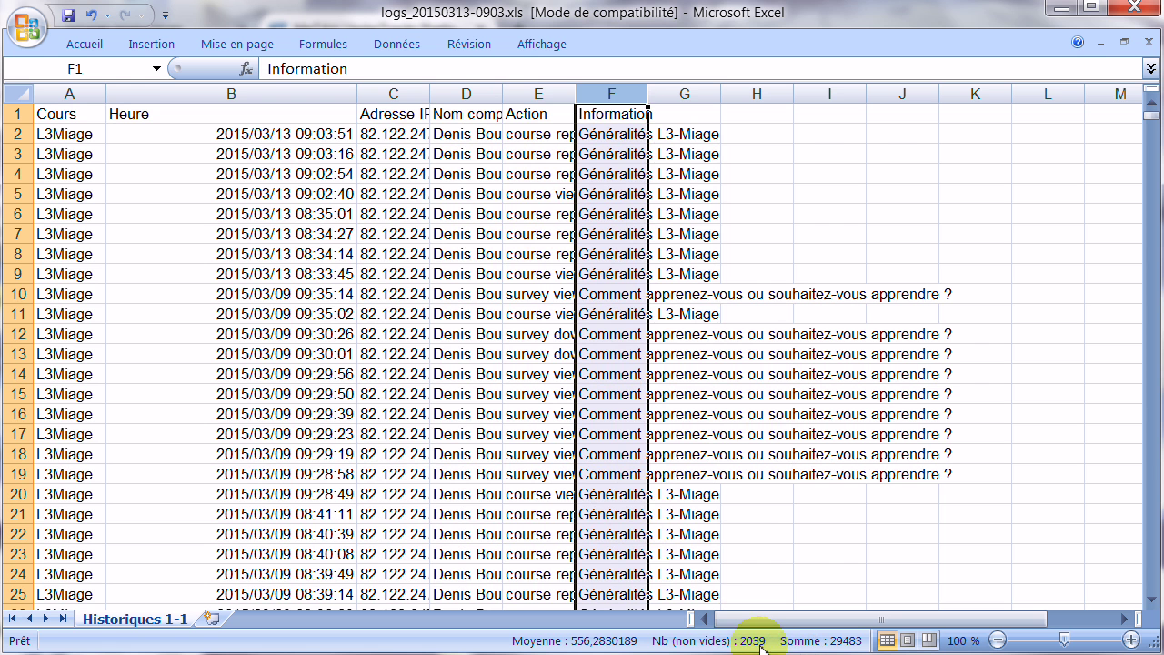
pyautogui.click(539, 94)
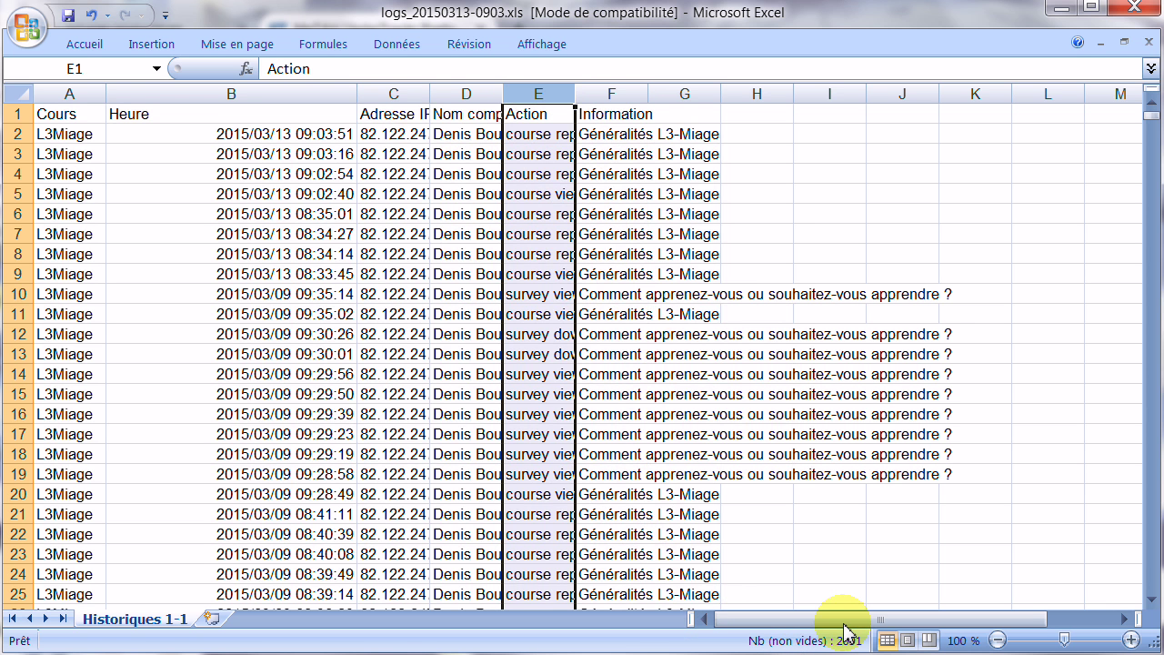
pyautogui.click(611, 93)
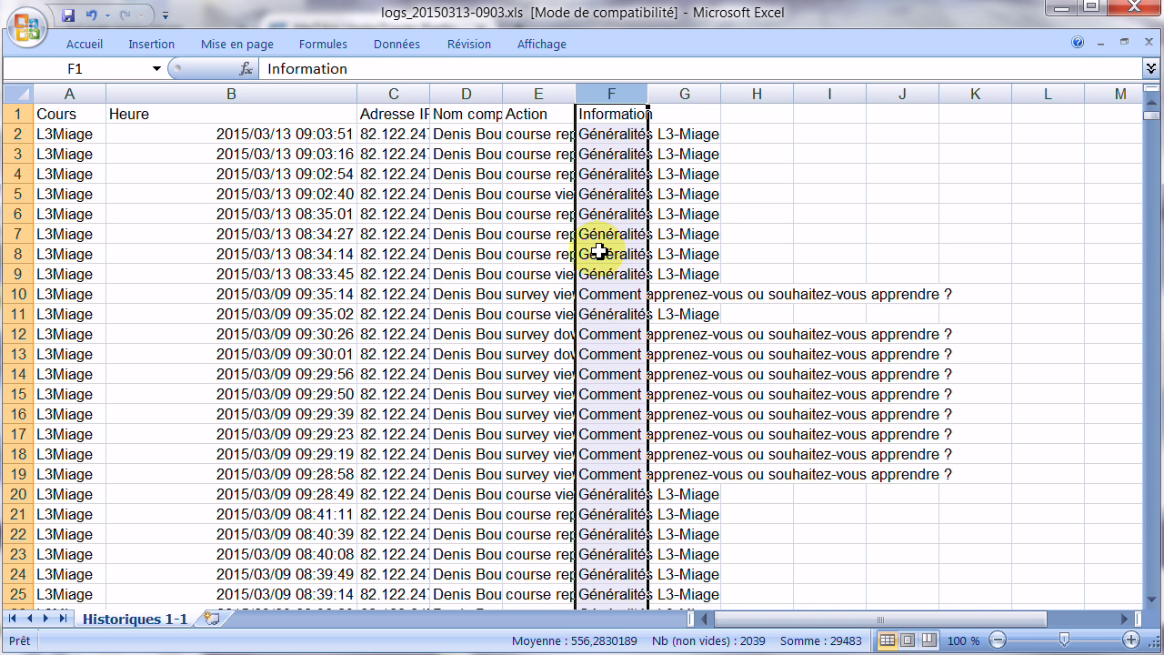
pyautogui.click(684, 94)
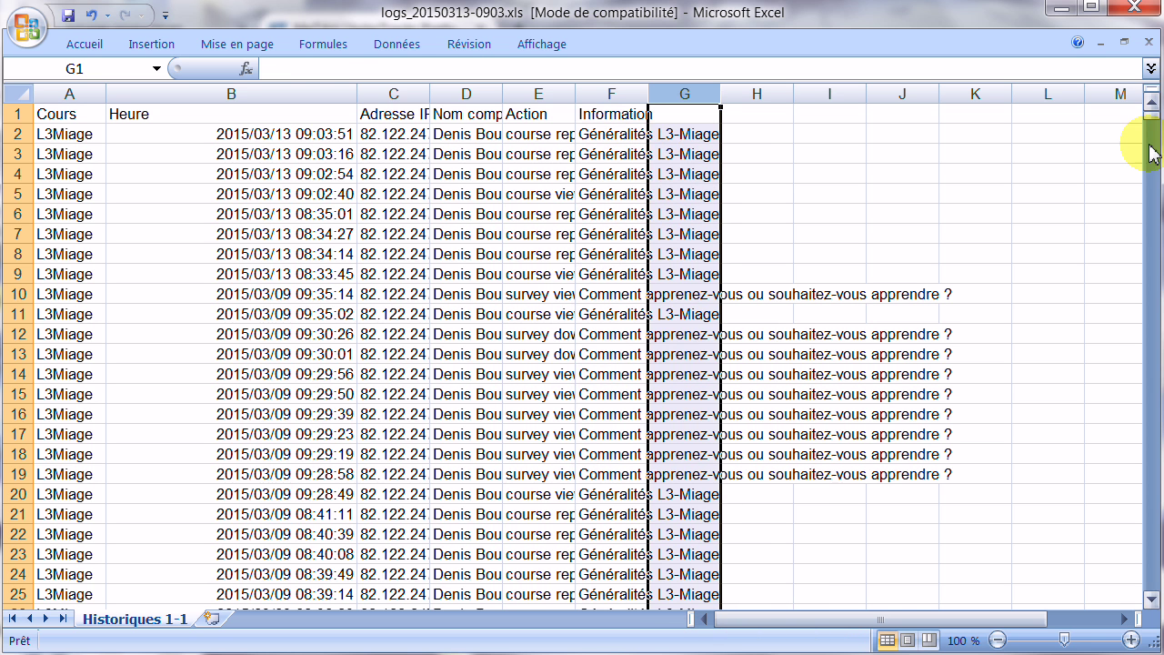
pyautogui.moveTo(1149, 123)
pyautogui.mouseDown()
pyautogui.moveTo(1135, 316)
pyautogui.moveTo(1145, 106)
pyautogui.mouseUp()
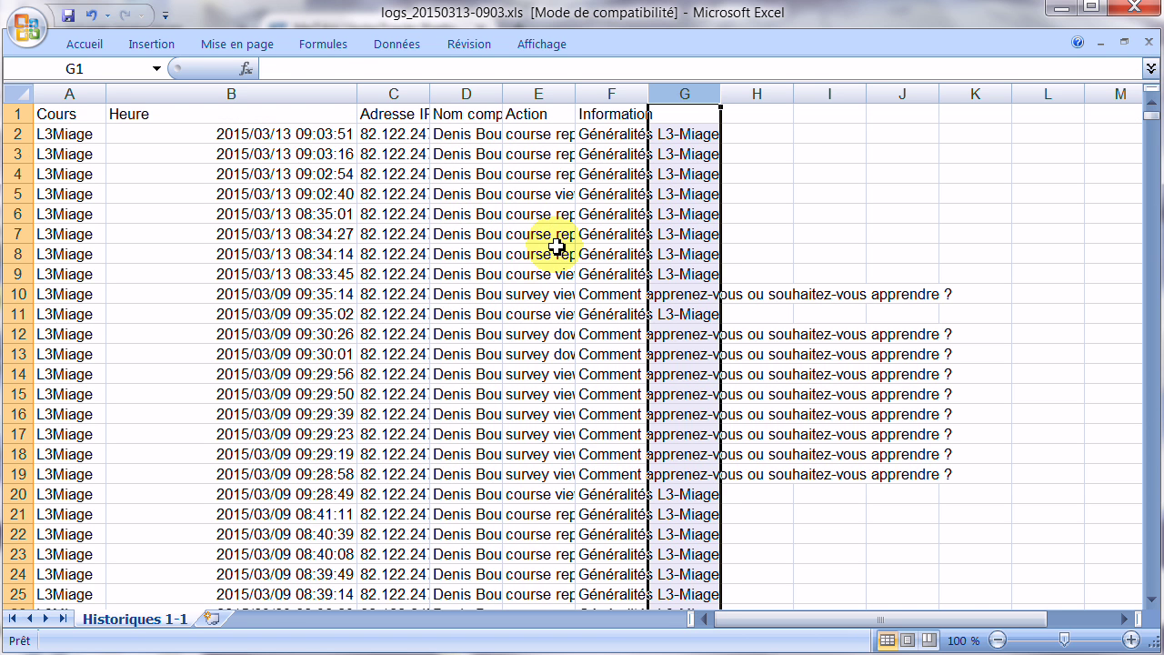
# Step: Enter 0 in cells G1 and G5 as test values and check column G's non-empty cell count
pyautogui.click(689, 119)
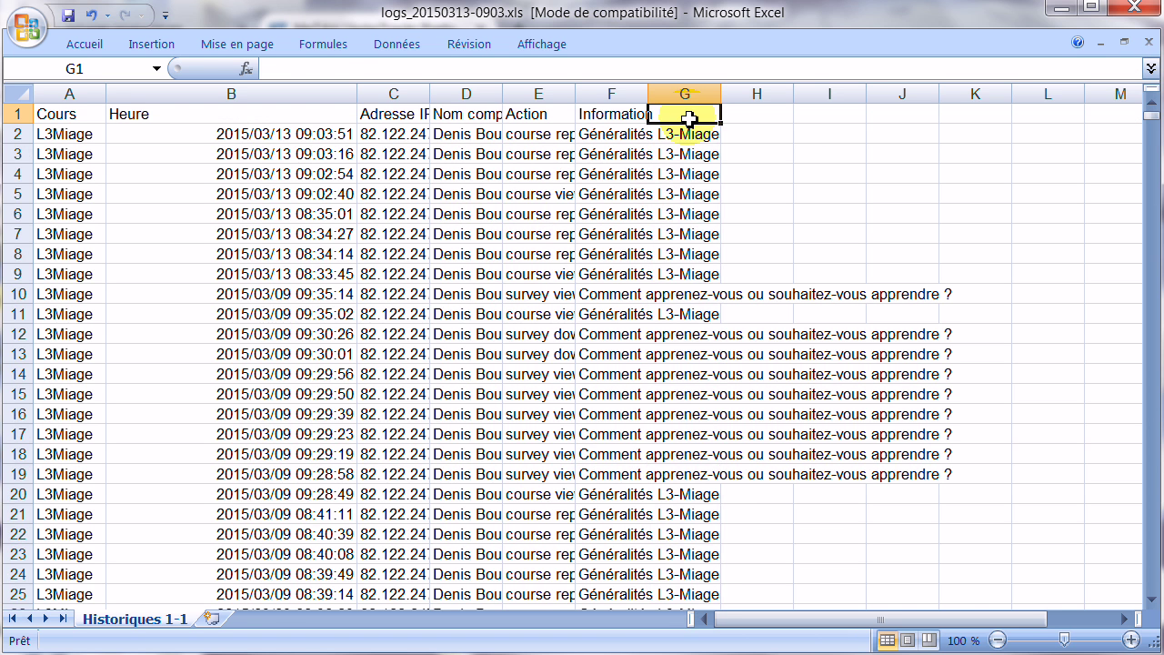
pyautogui.write('0')
pyautogui.press('Down')
pyautogui.press('Down')
pyautogui.press('Down')
pyautogui.press('Down')
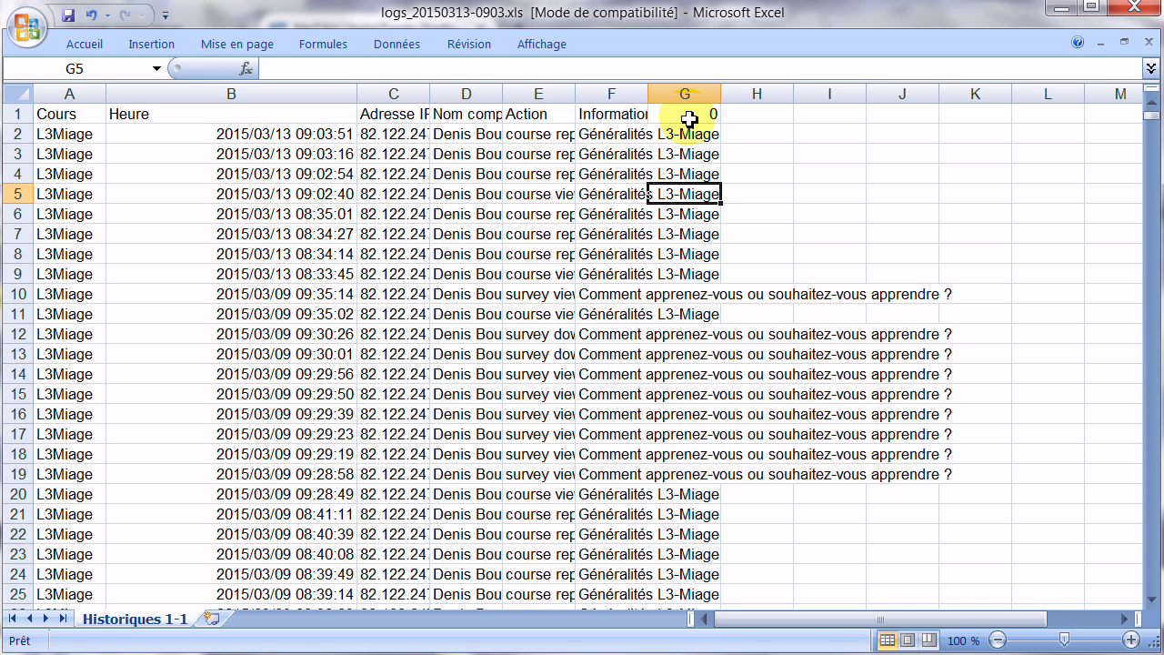
pyautogui.write('0')
pyautogui.click(753, 271)
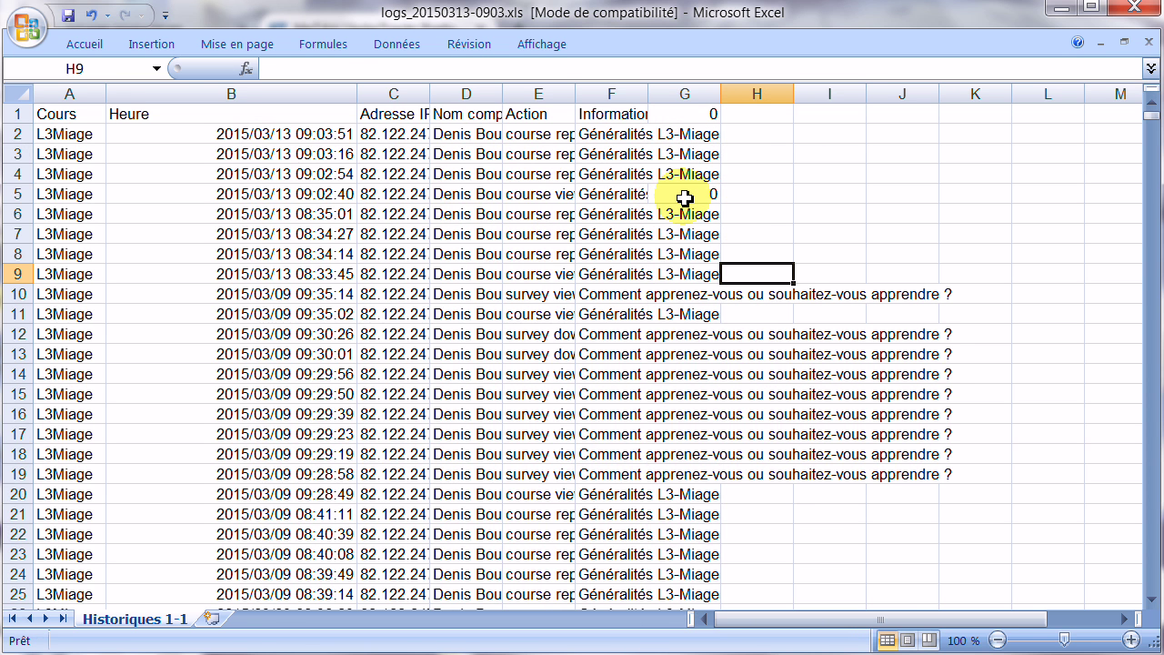
pyautogui.click(692, 93)
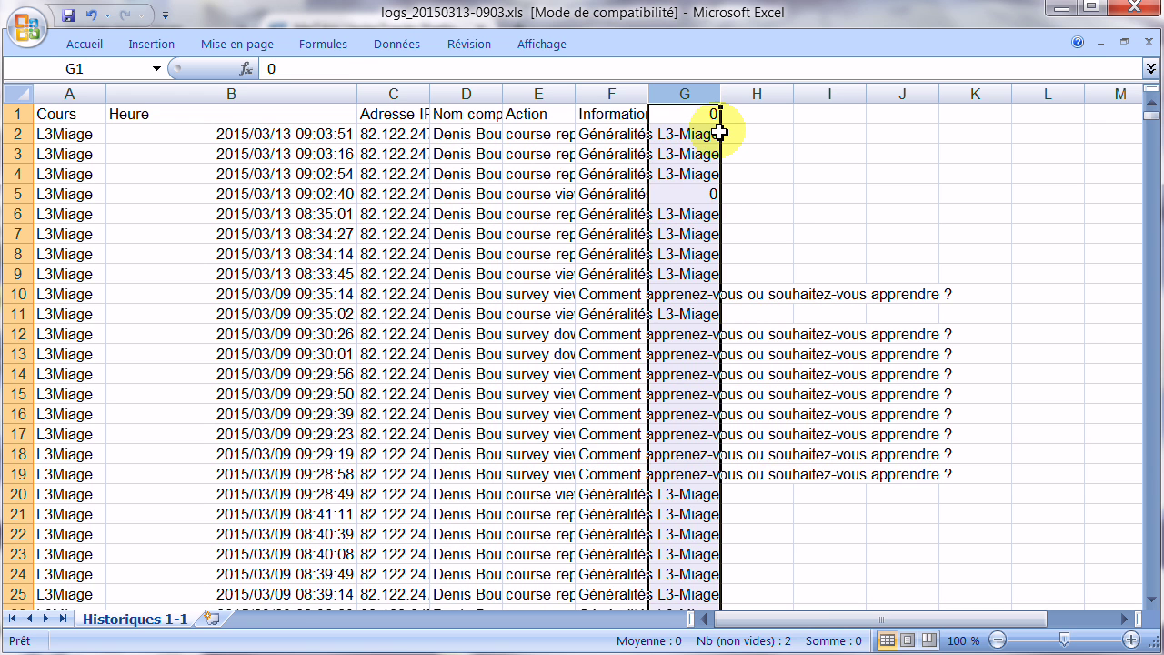
# Step: Undo the test values in column G, keeping the aaaa/mm/jj hh:mm:ss format on the Heure column
pyautogui.hotkey('ctrl', 'z')
pyautogui.hotkey('ctrl', 'z')
pyautogui.hotkey('ctrl', 'z')
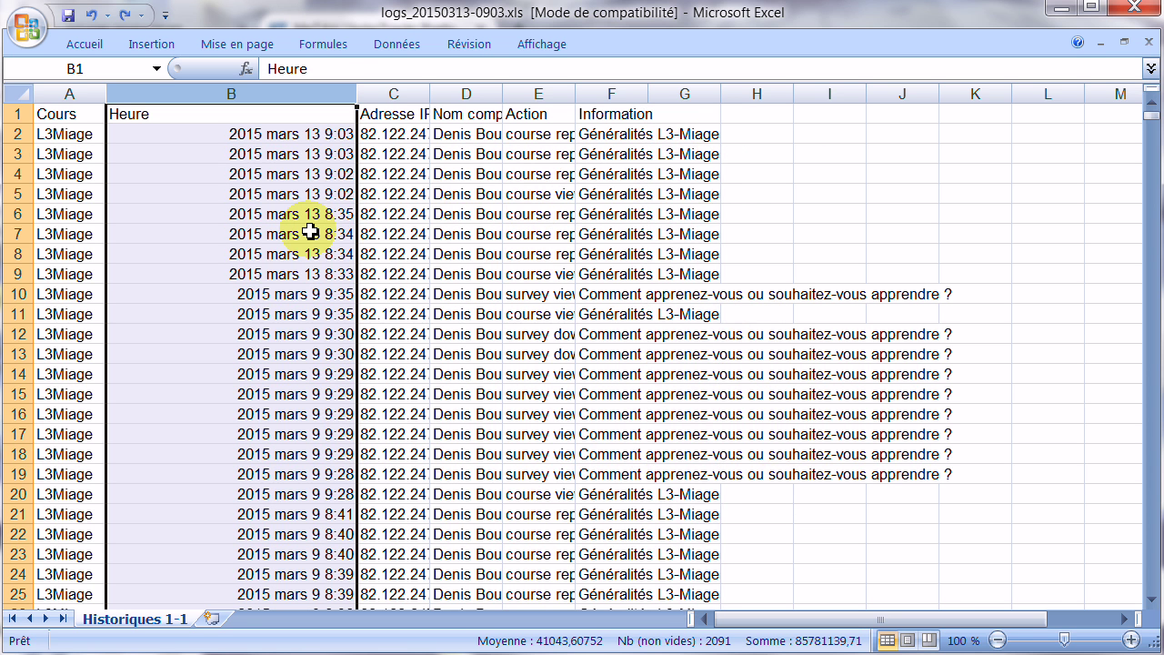
pyautogui.hotkey('ctrl', 'y')
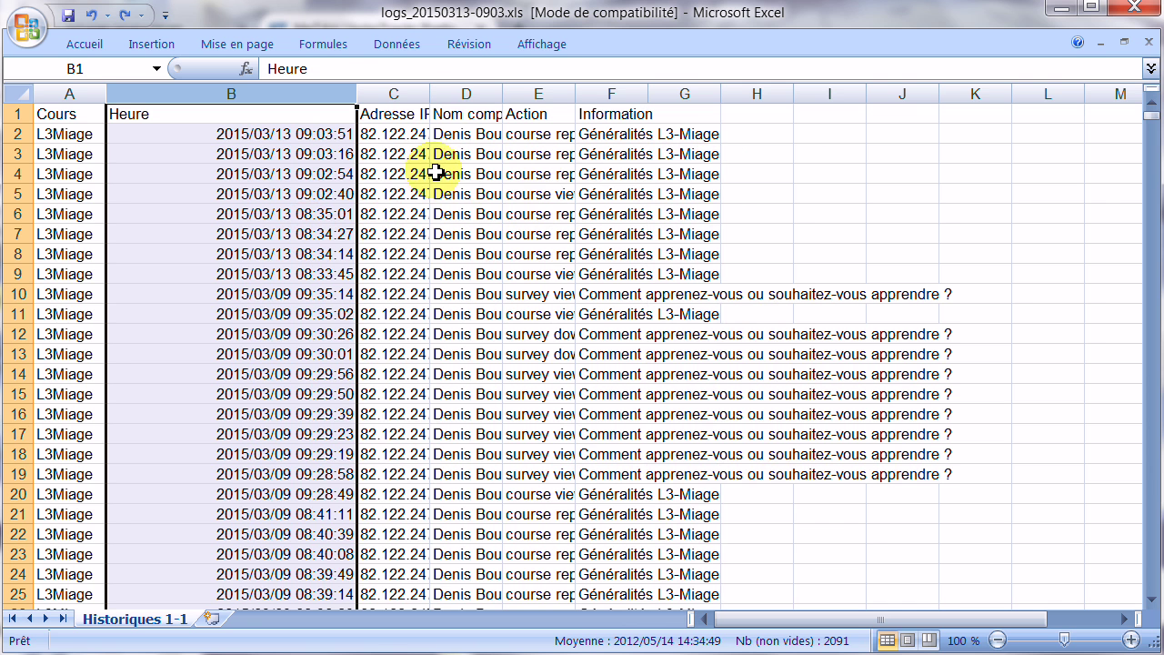
# Step: Look through the entries of the Nom complet column and widen the column slightly
pyautogui.click(467, 94)
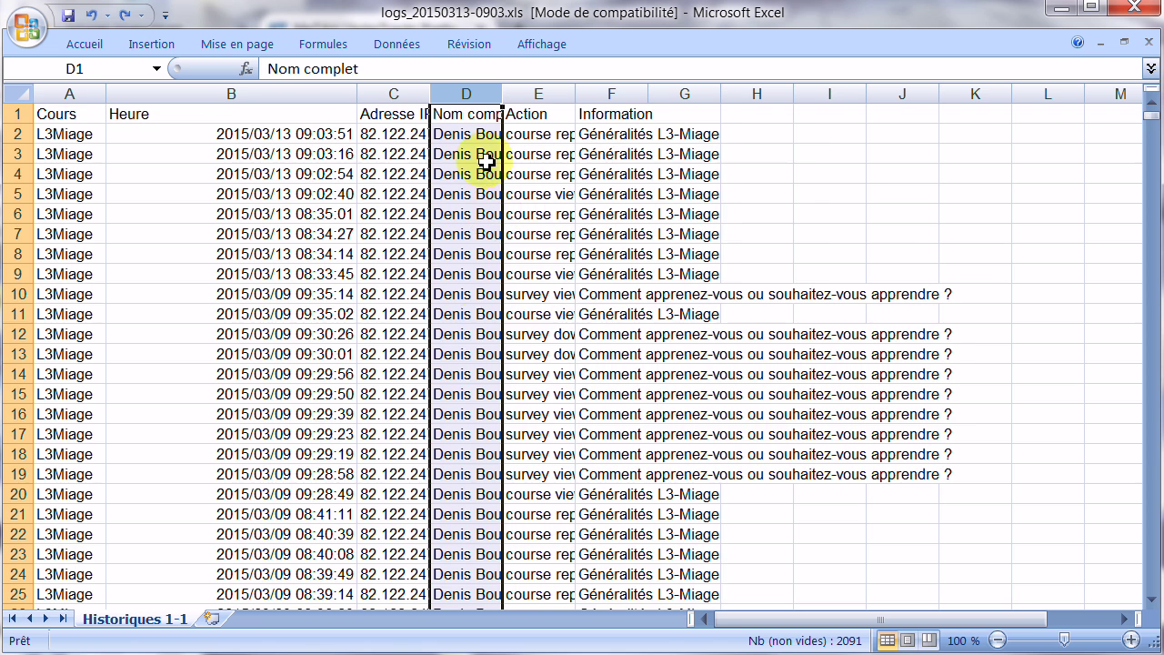
pyautogui.scroll(-8, 479, 333)
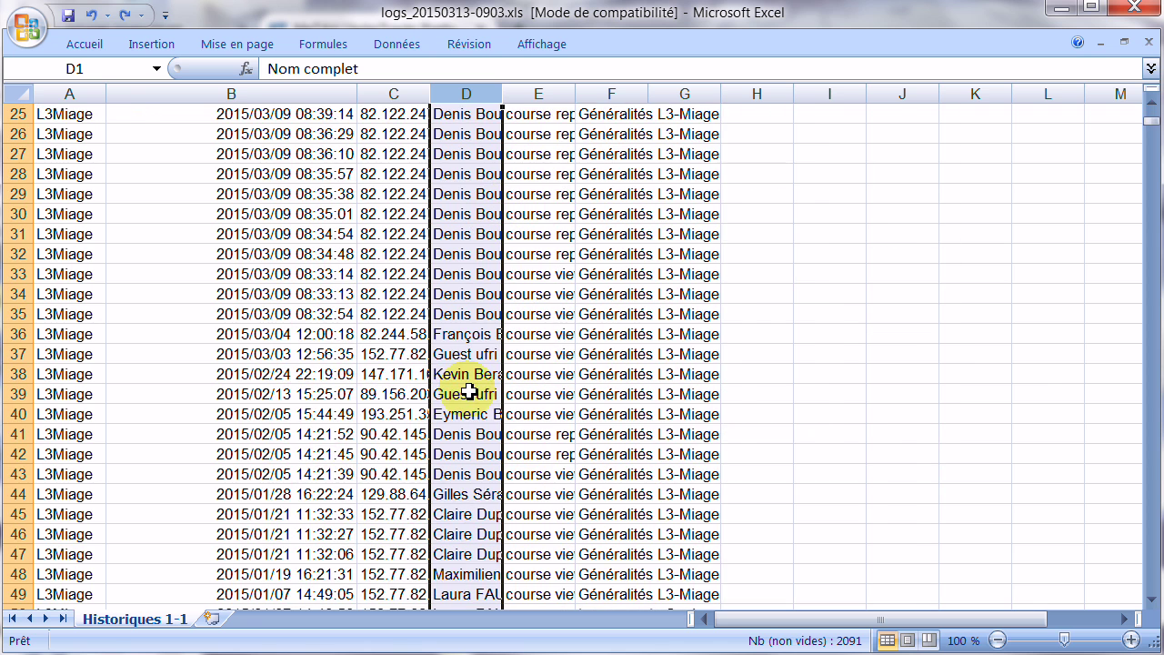
pyautogui.scroll(8, 482, 368)
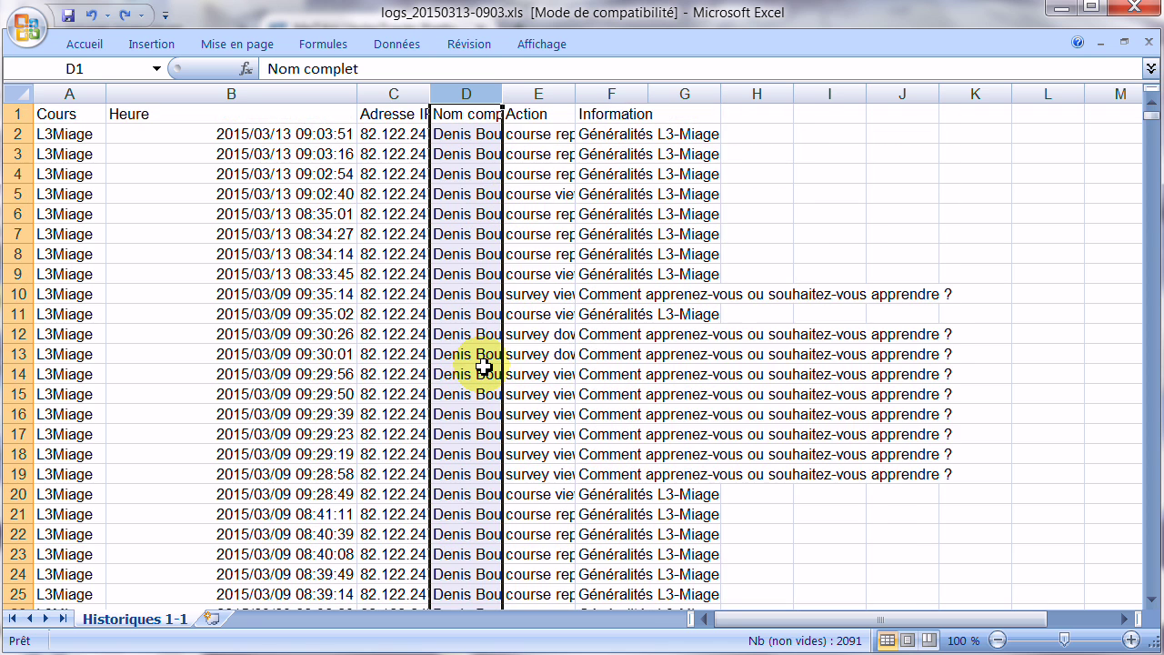
pyautogui.moveTo(503, 94)
pyautogui.mouseDown()
pyautogui.moveTo(608, 97)
pyautogui.moveTo(506, 96)
pyautogui.mouseUp()
# Step: Search the log sheet for "user" to locate a user action, and close the search
pyautogui.click(615, 135)
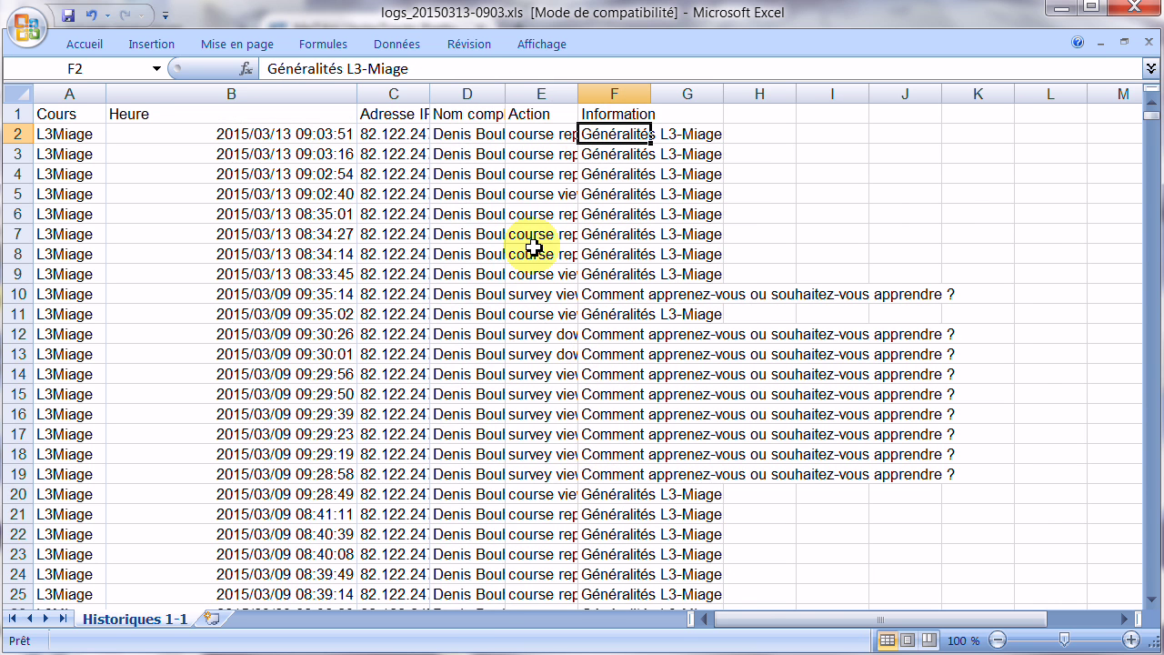
pyautogui.hotkey('ctrl', 'f')
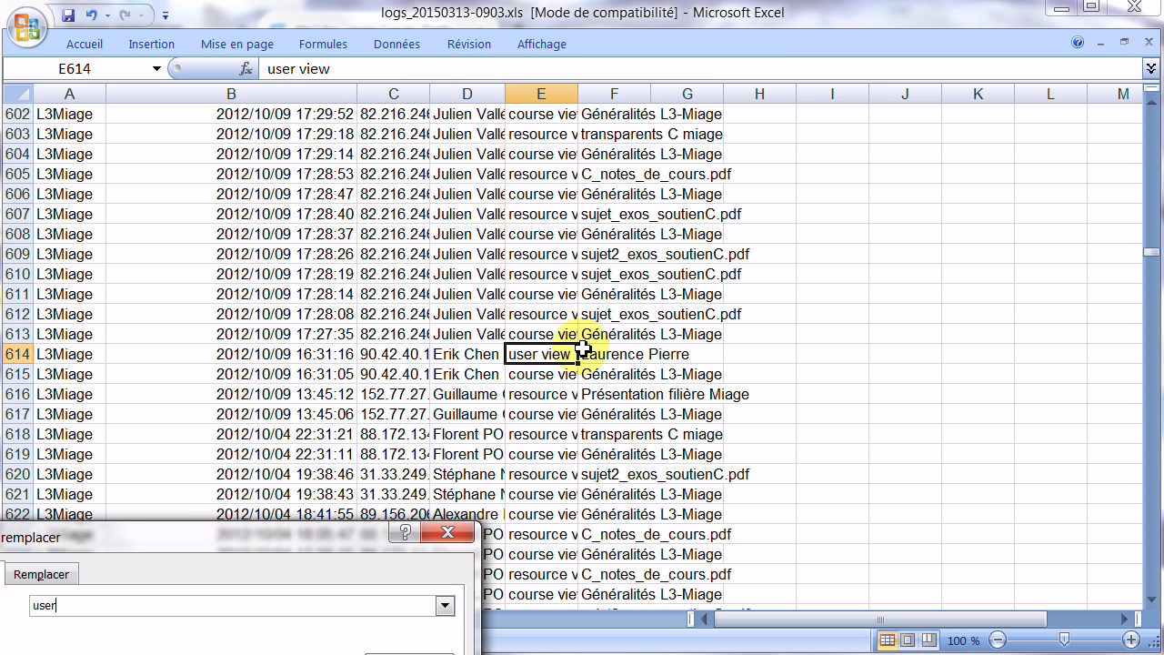
pyautogui.click(447, 533)
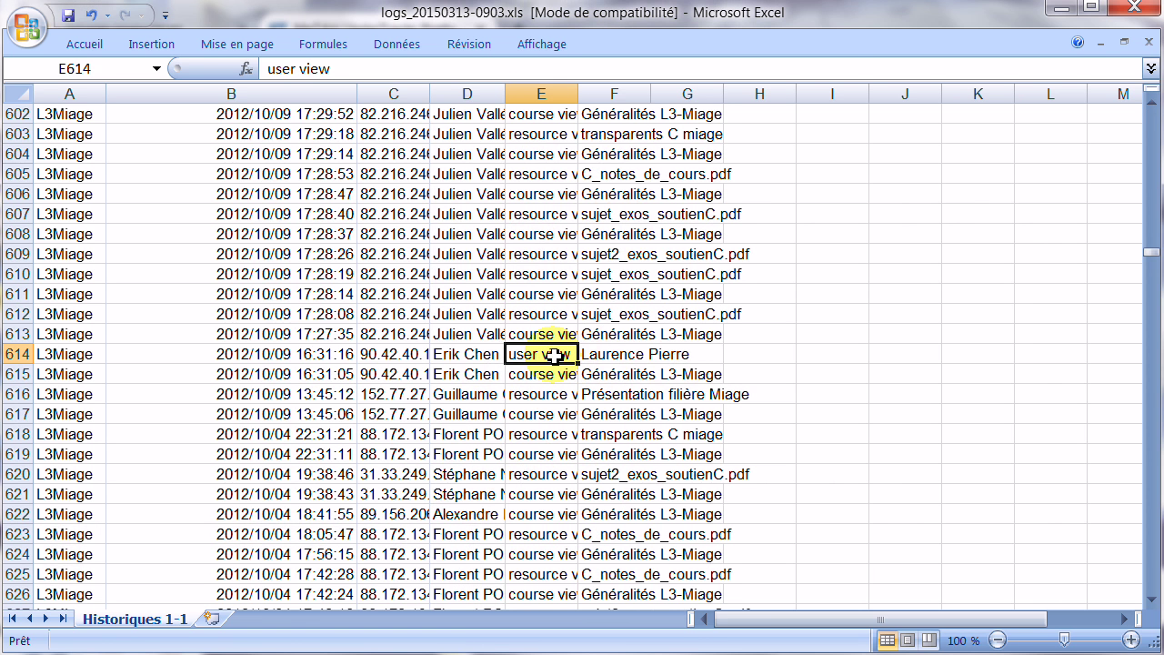
# Step: Examine the user view record in row 614 with its Information value, and the Nom complet entries in the sheet's first rows
pyautogui.click(642, 353)
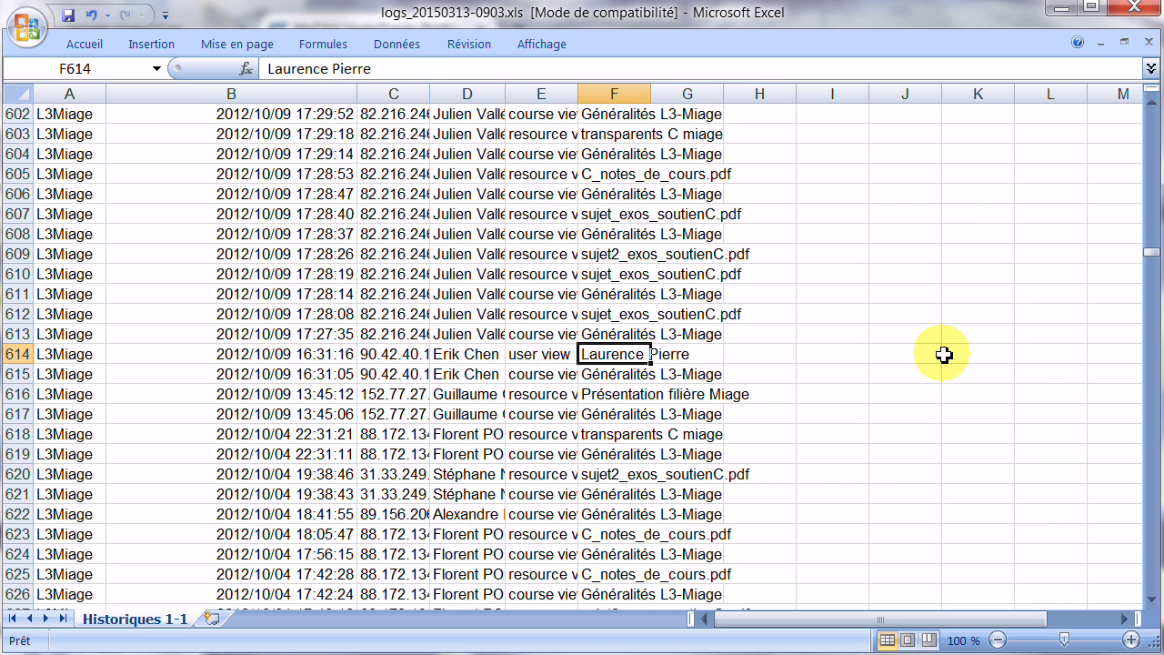
pyautogui.click(552, 356)
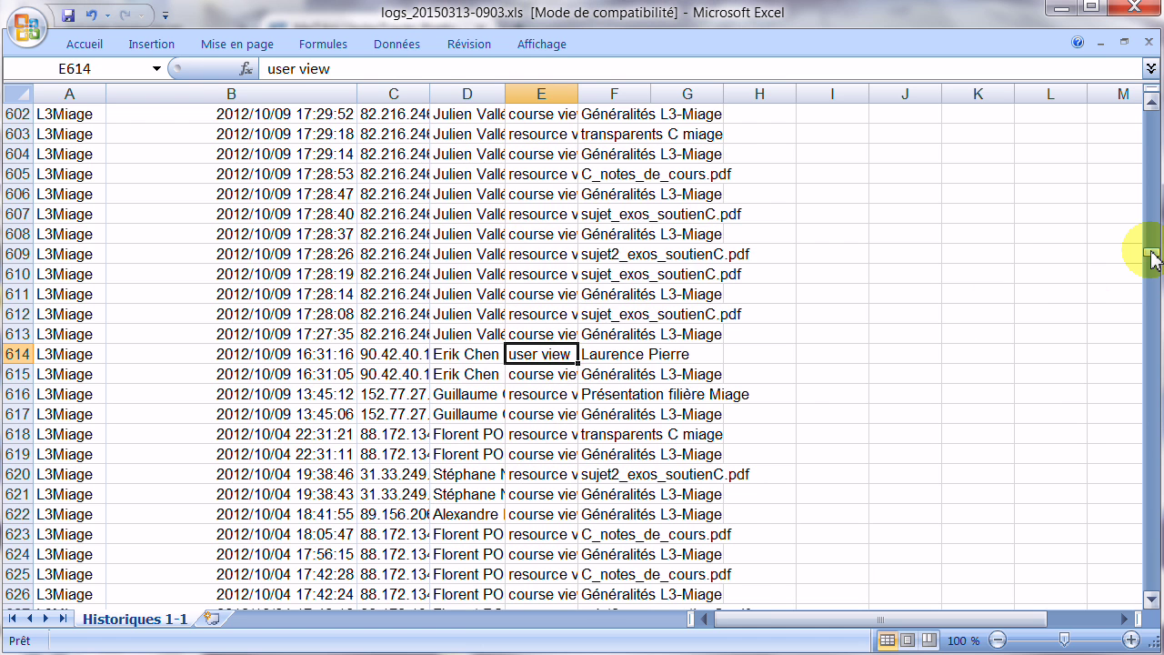
pyautogui.moveTo(1153, 257); pyautogui.dragTo(1149, 98)
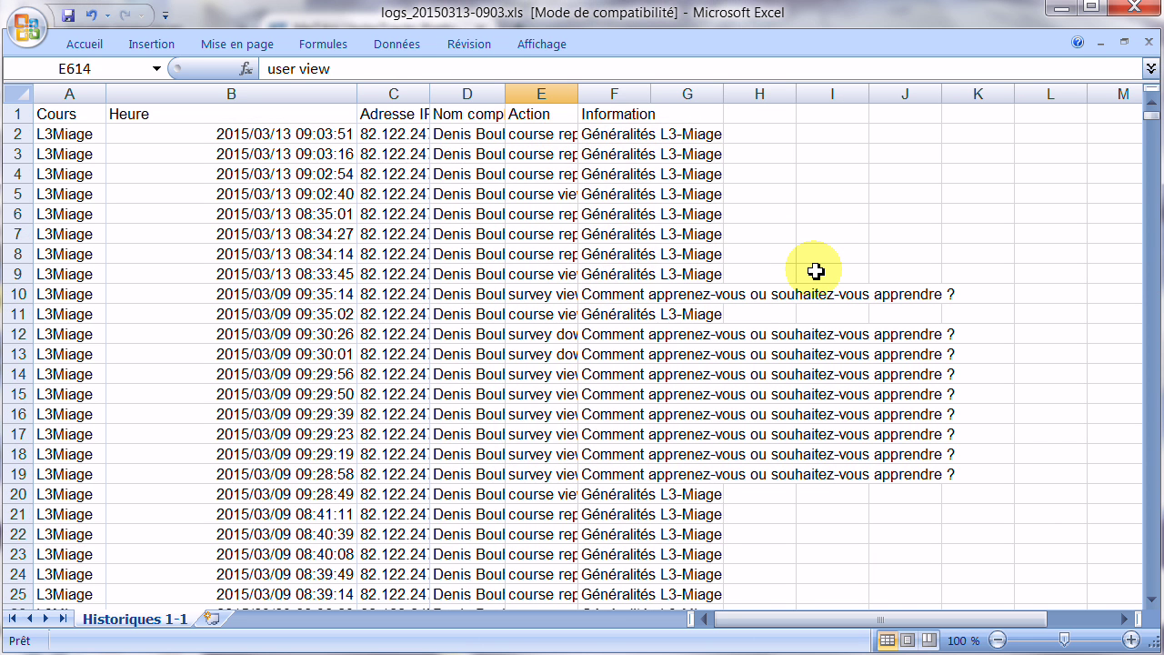
pyautogui.click(456, 136)
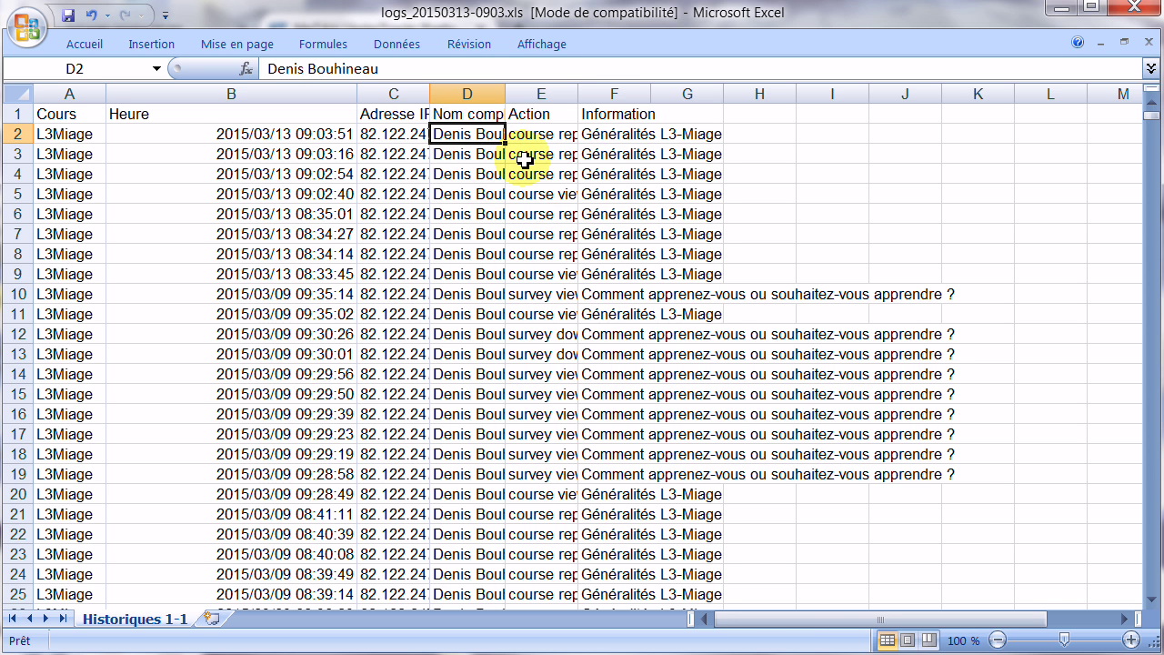
pyautogui.click(530, 95)
pyautogui.click(453, 335)
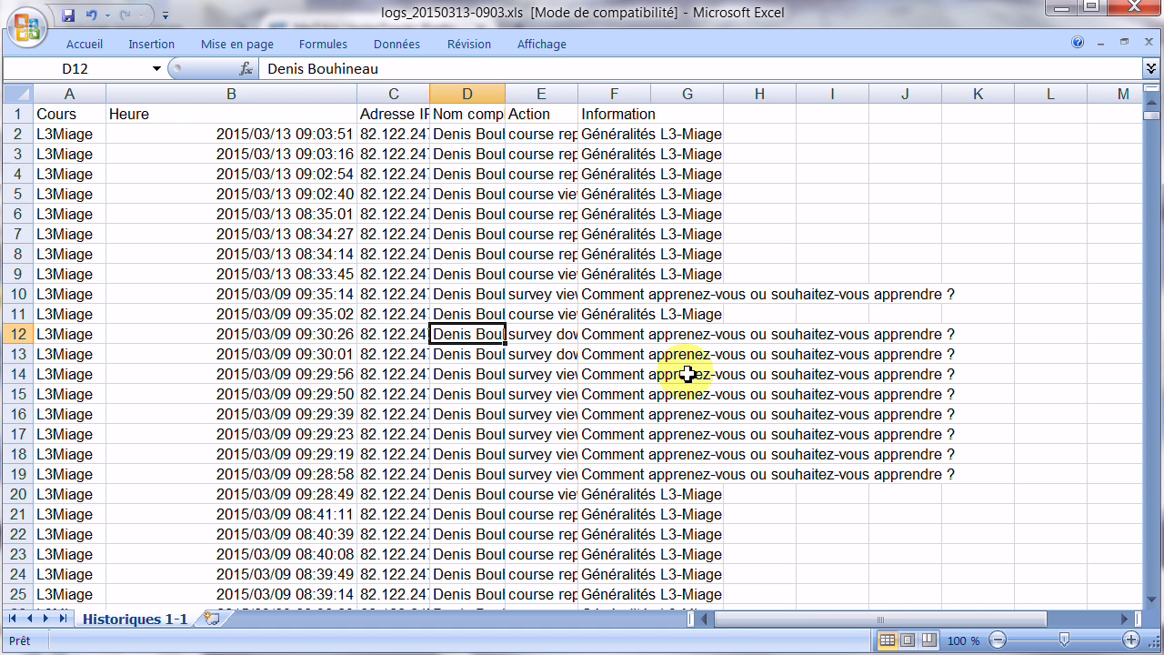
pyautogui.click(688, 373)
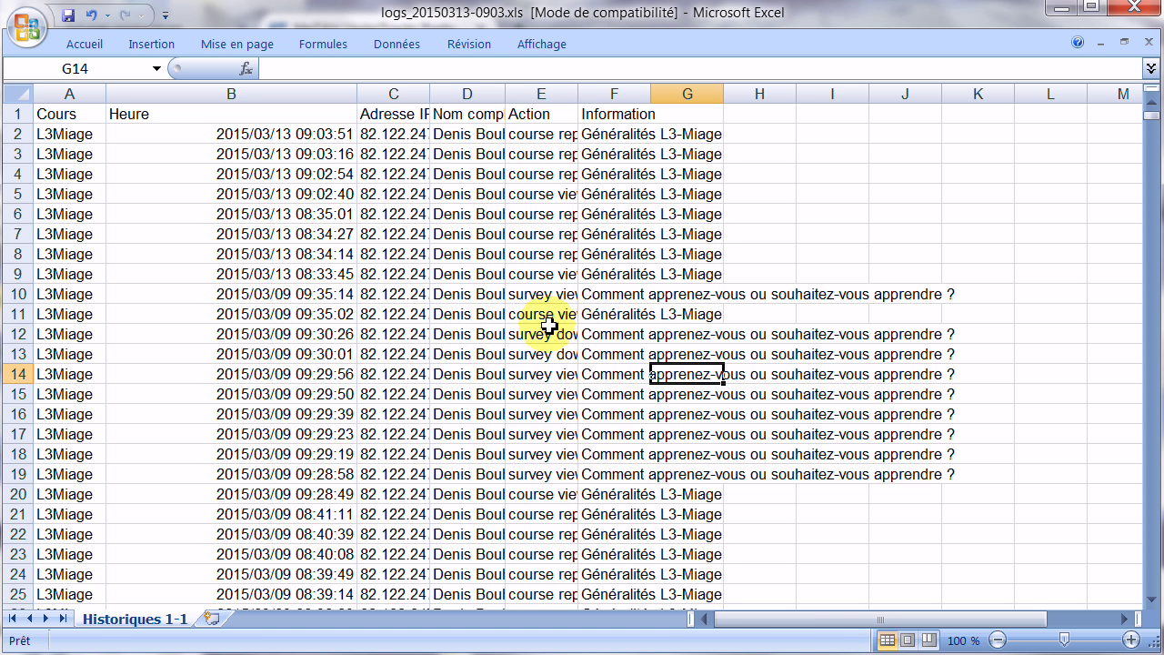
# Step: Insert an empty column between Nom complet and Action
pyautogui.click(541, 95)
pyautogui.rightClick(541, 95)
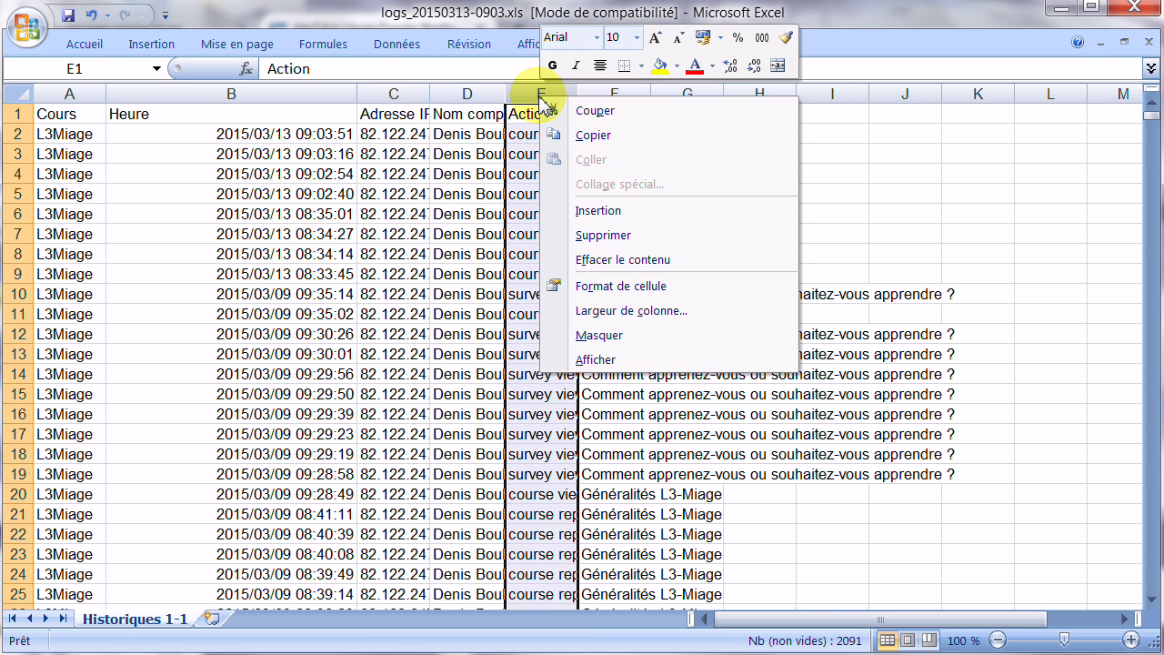
pyautogui.click(569, 211)
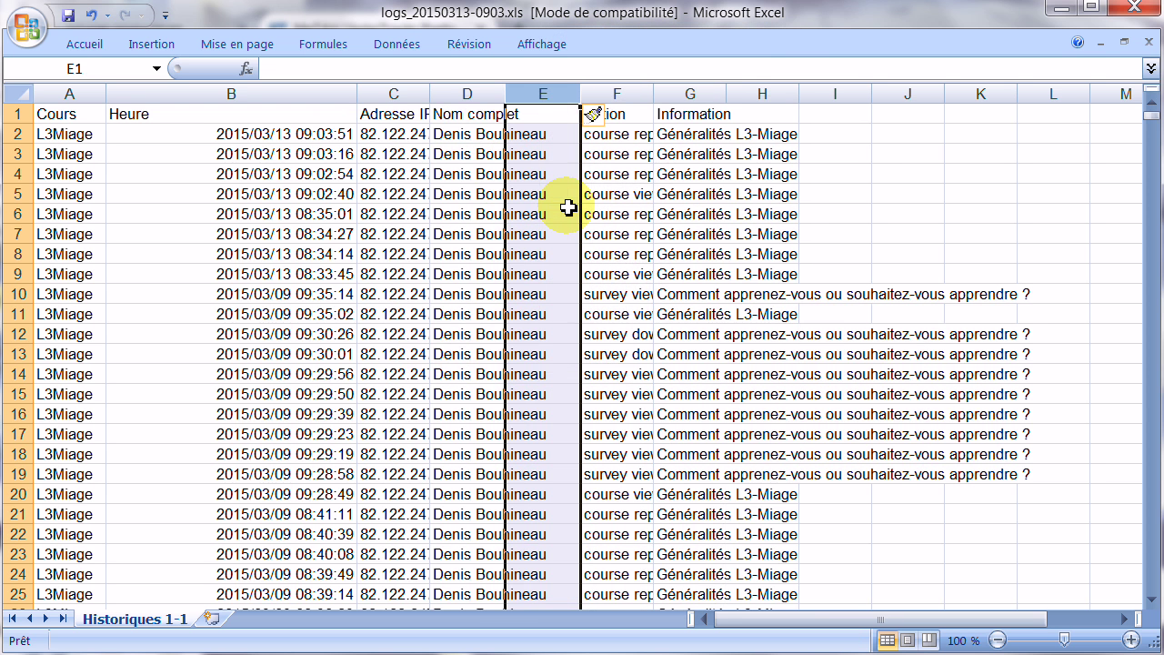
# Step: Enter the formula =concatener(gauche(D2;2);nbcar(D2)) in E2 to build a short user code from the full name
pyautogui.click(537, 136)
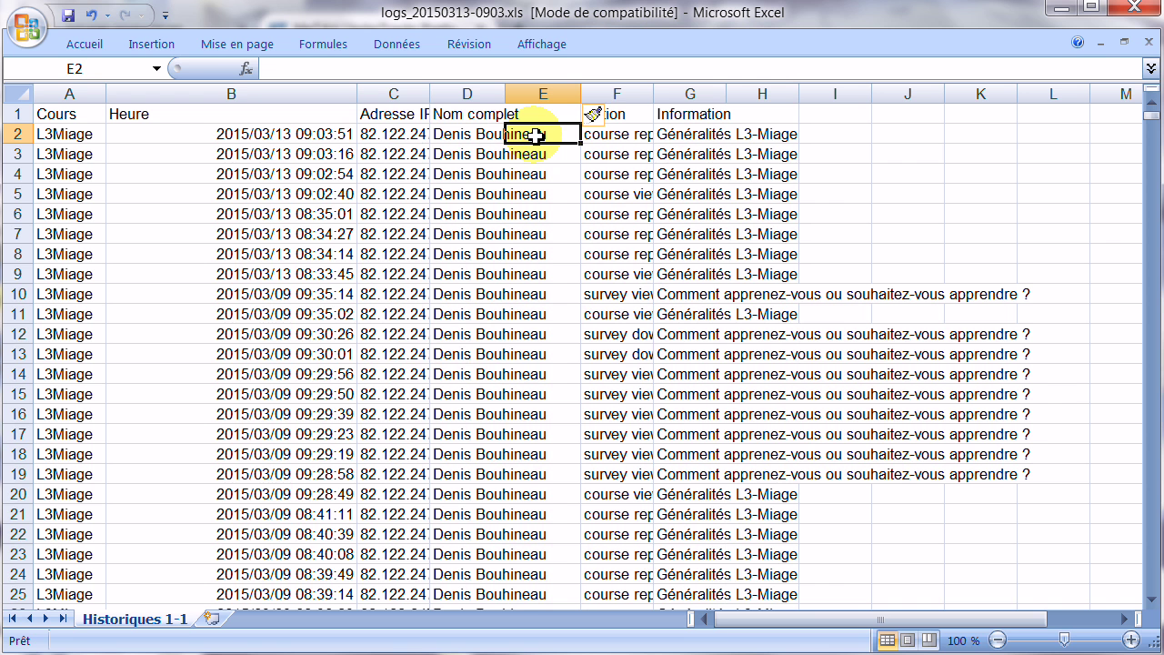
pyautogui.write('=')
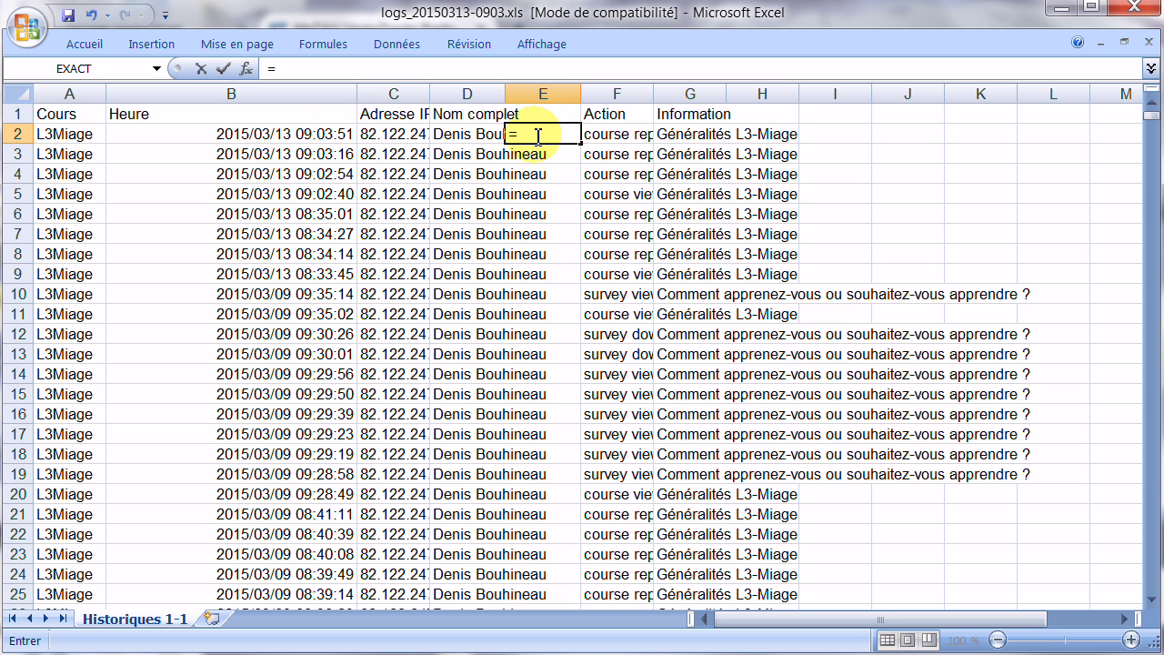
pyautogui.write('concatener(')
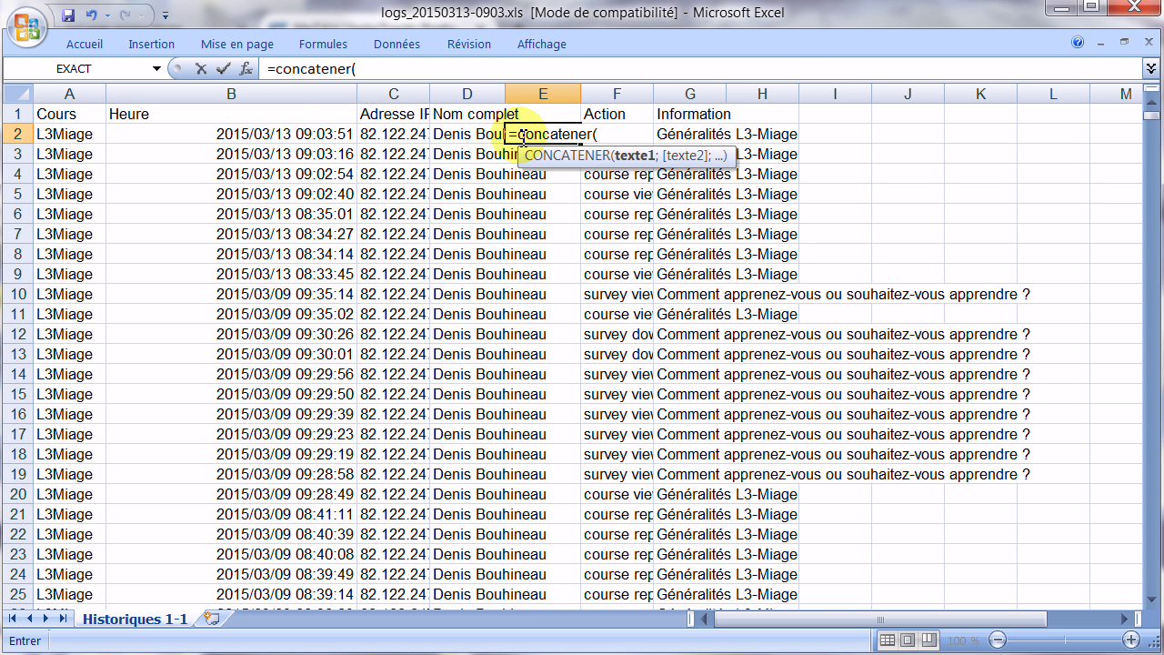
pyautogui.write('gauche(')
pyautogui.click(464, 138)
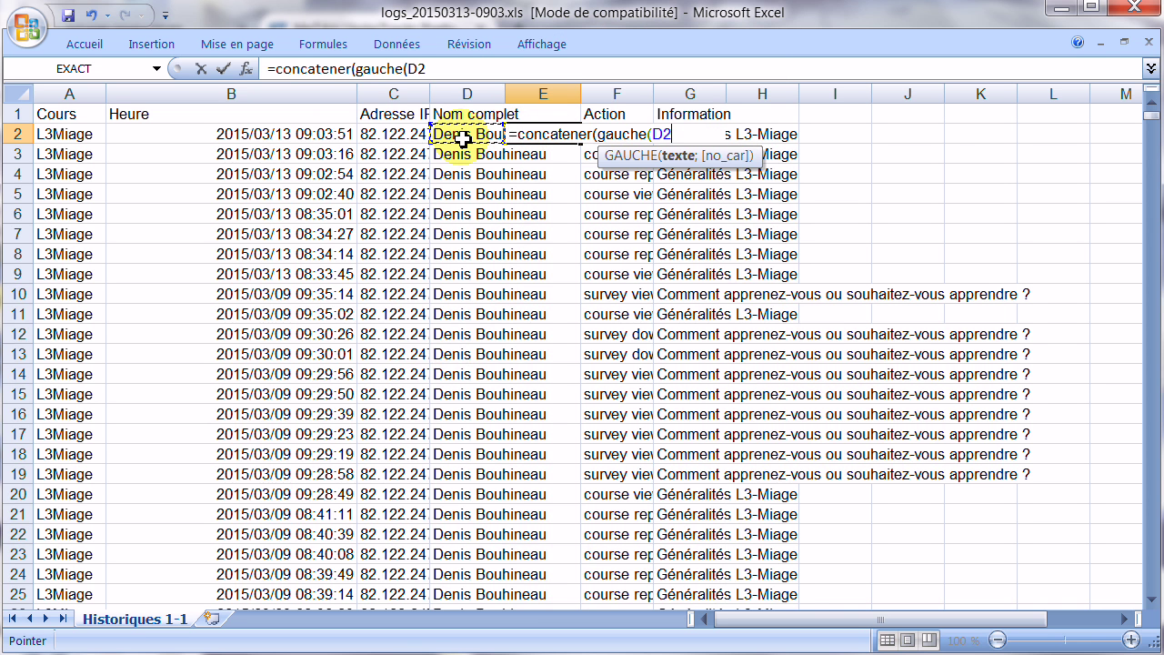
pyautogui.write(';2)')
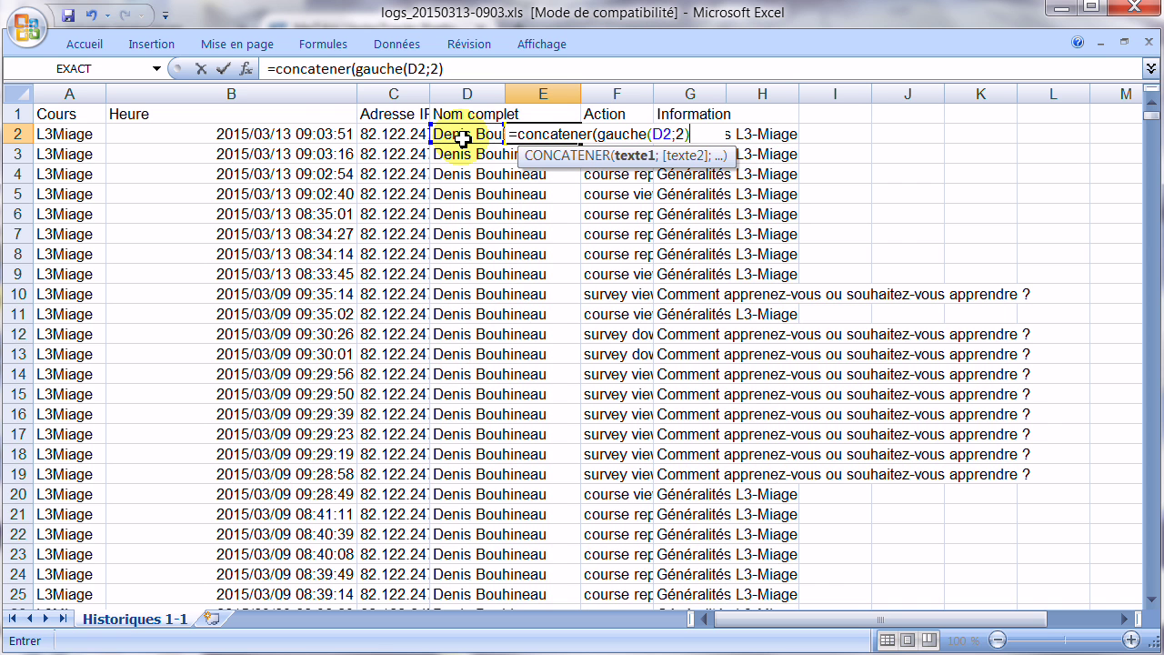
pyautogui.write(';')
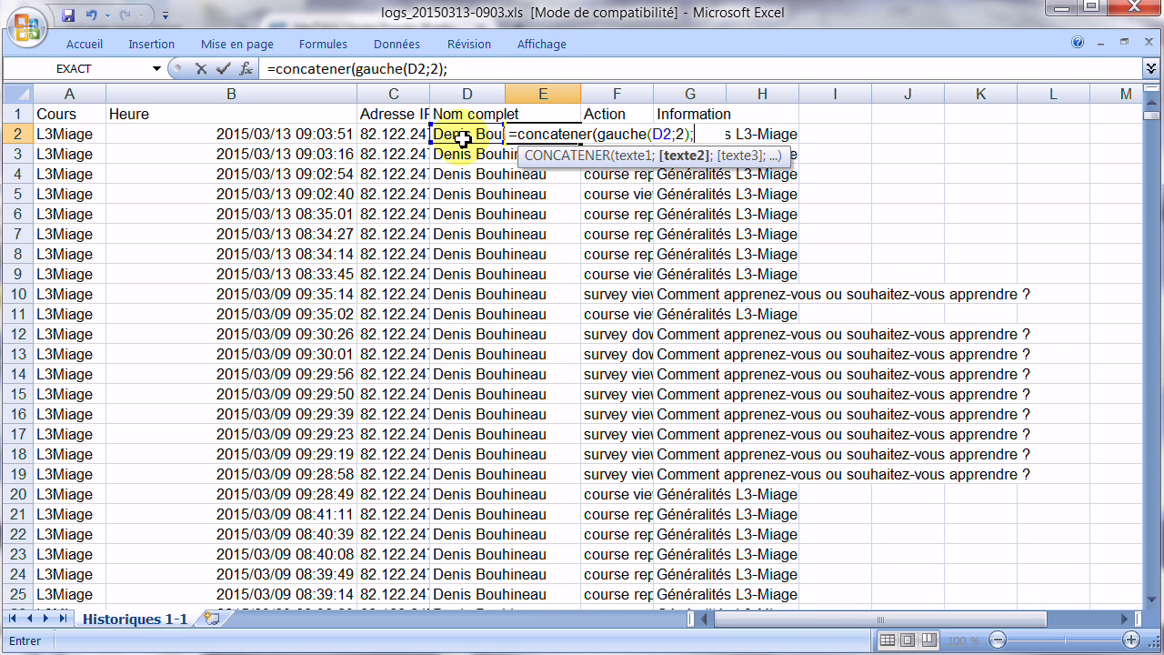
pyautogui.write('nbc')
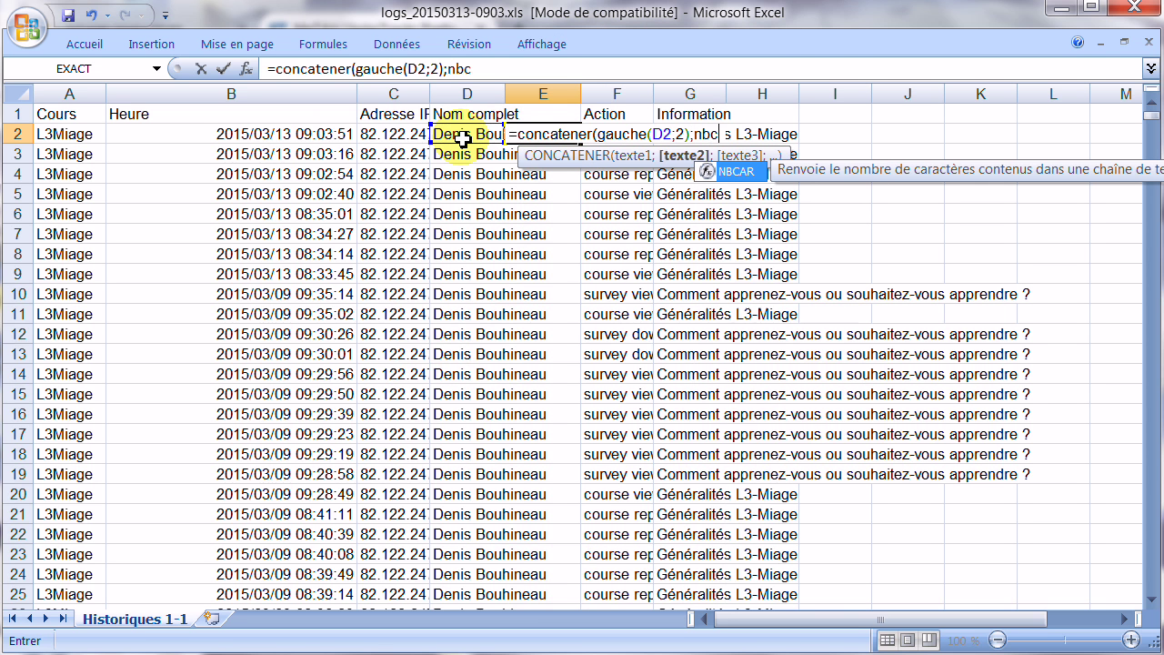
pyautogui.write('ar(')
pyautogui.click(462, 137)
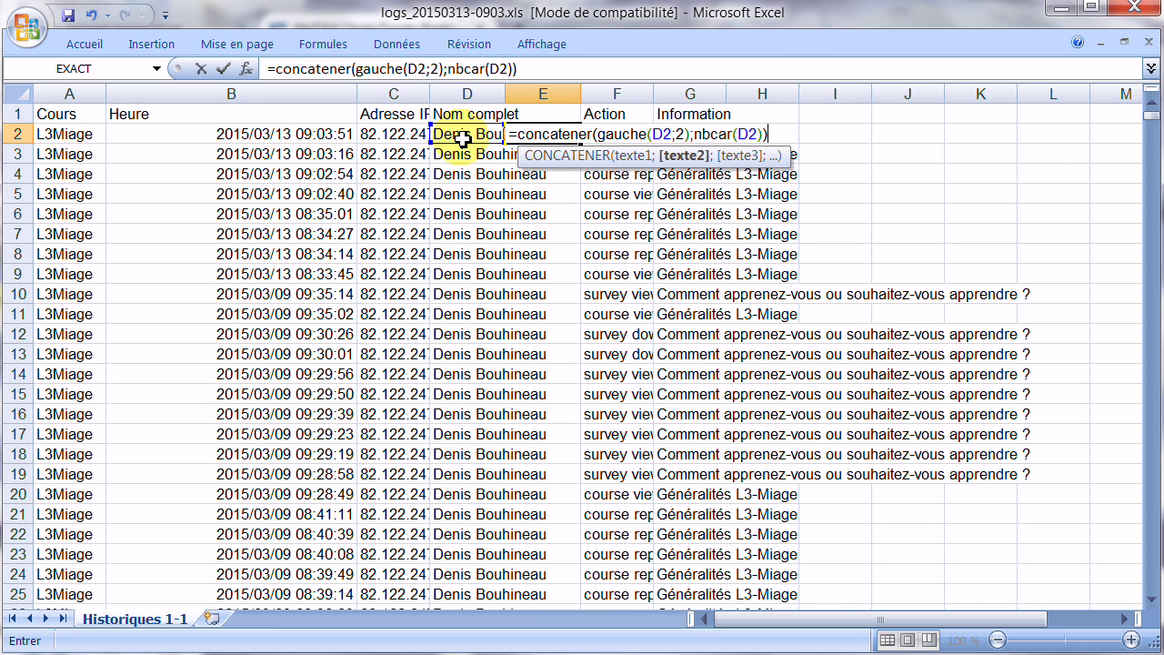
pyautogui.press('Return')
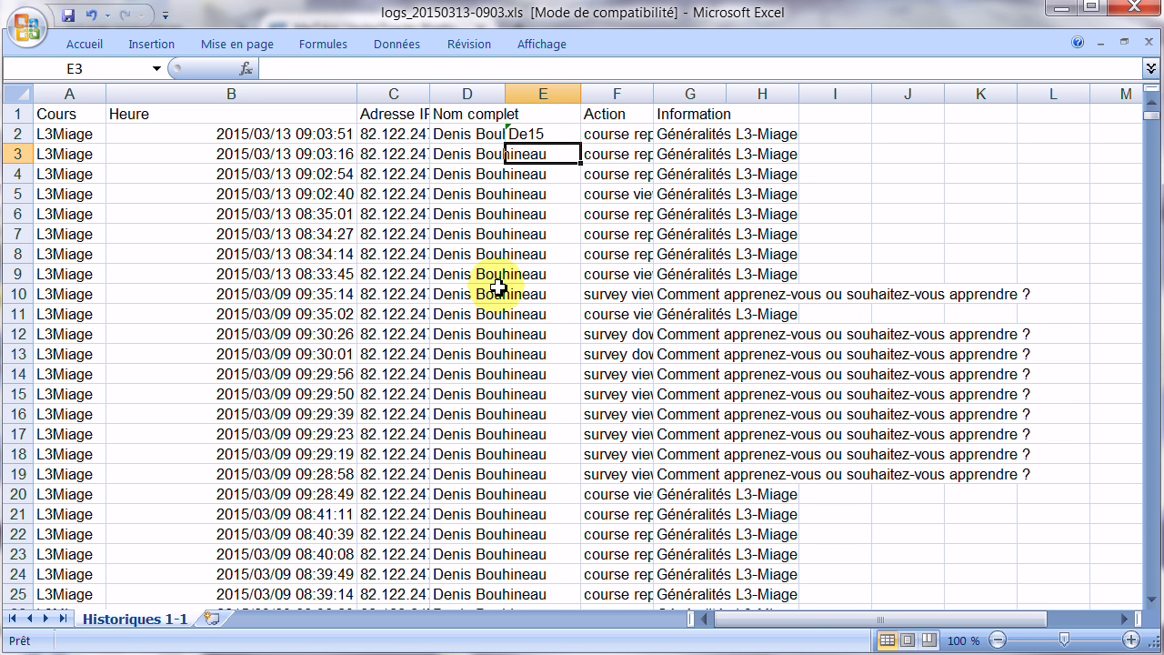
# Step: Copy the formula in E2 down column E to the last log row
pyautogui.click(526, 133)
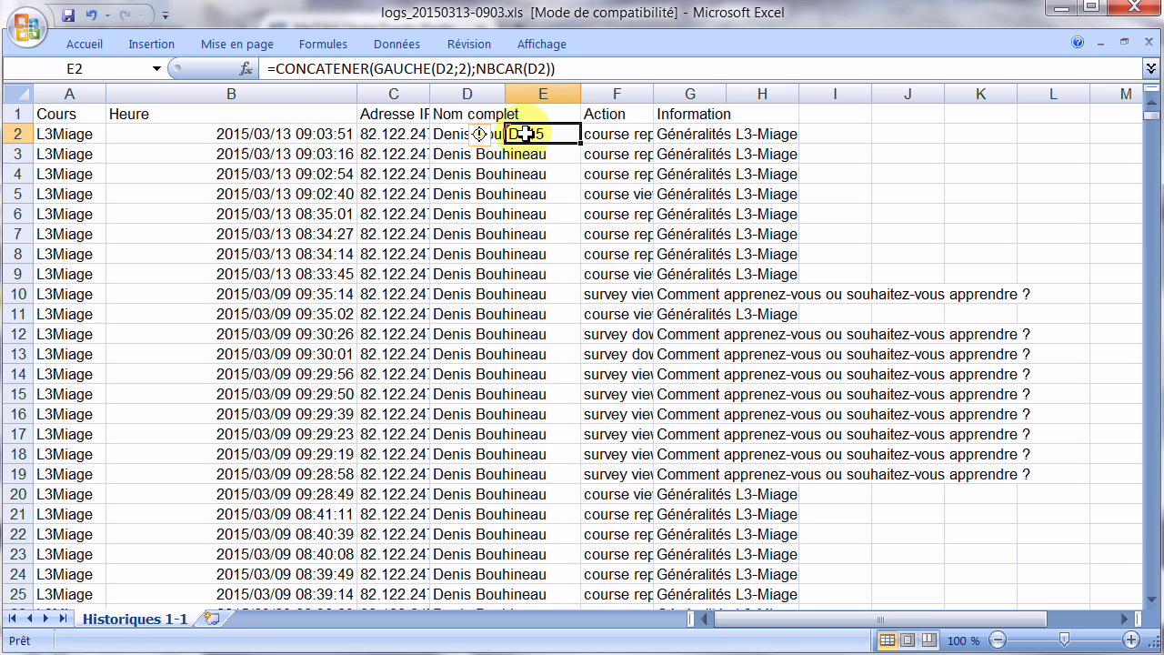
pyautogui.hotkey('ctrl', 'c')
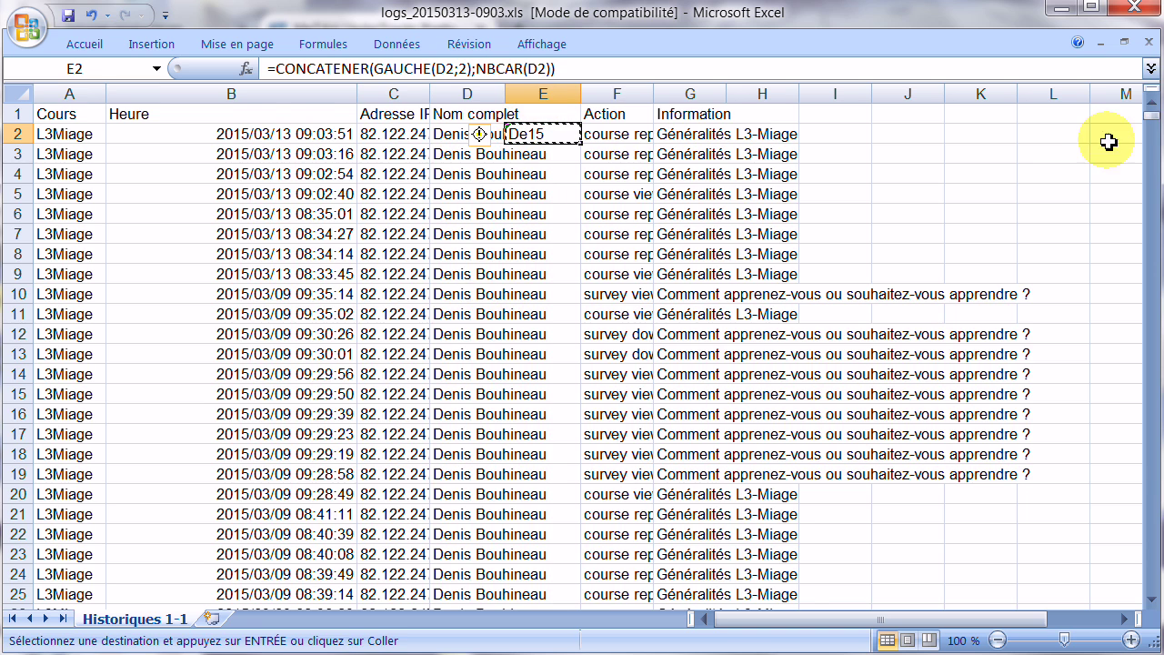
pyautogui.moveTo(1151, 101); pyautogui.dragTo(1153, 604)
pyautogui.keyDown('shift'); pyautogui.click(551, 554); pyautogui.keyUp('shift')
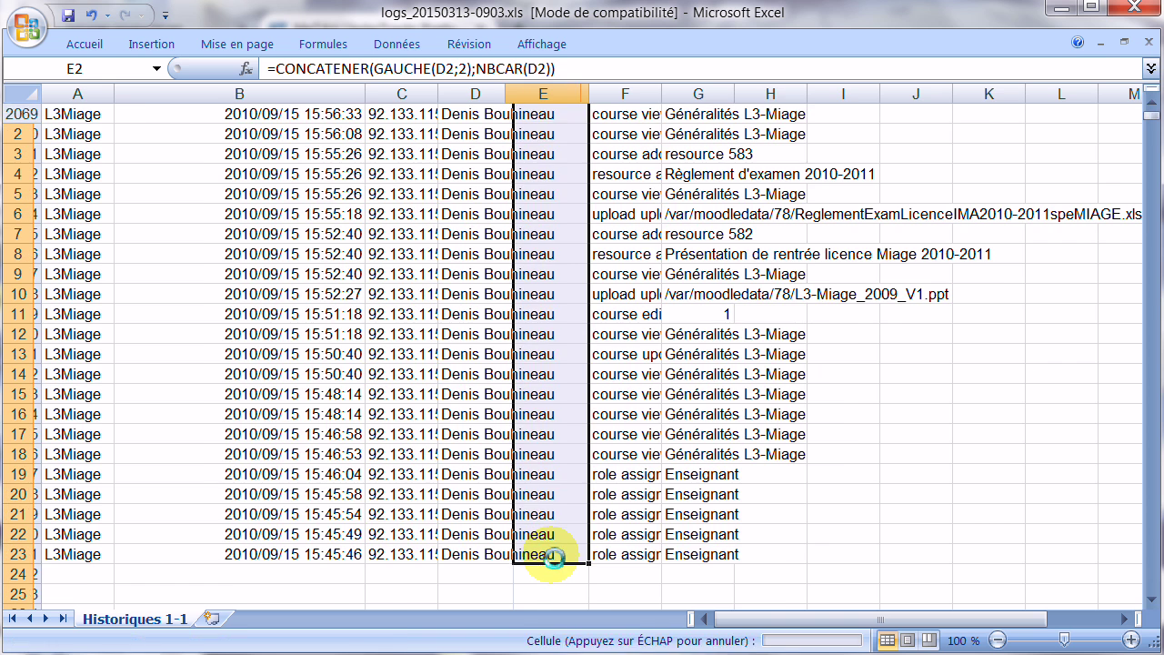
pyautogui.hotkey('ctrl', 'v')
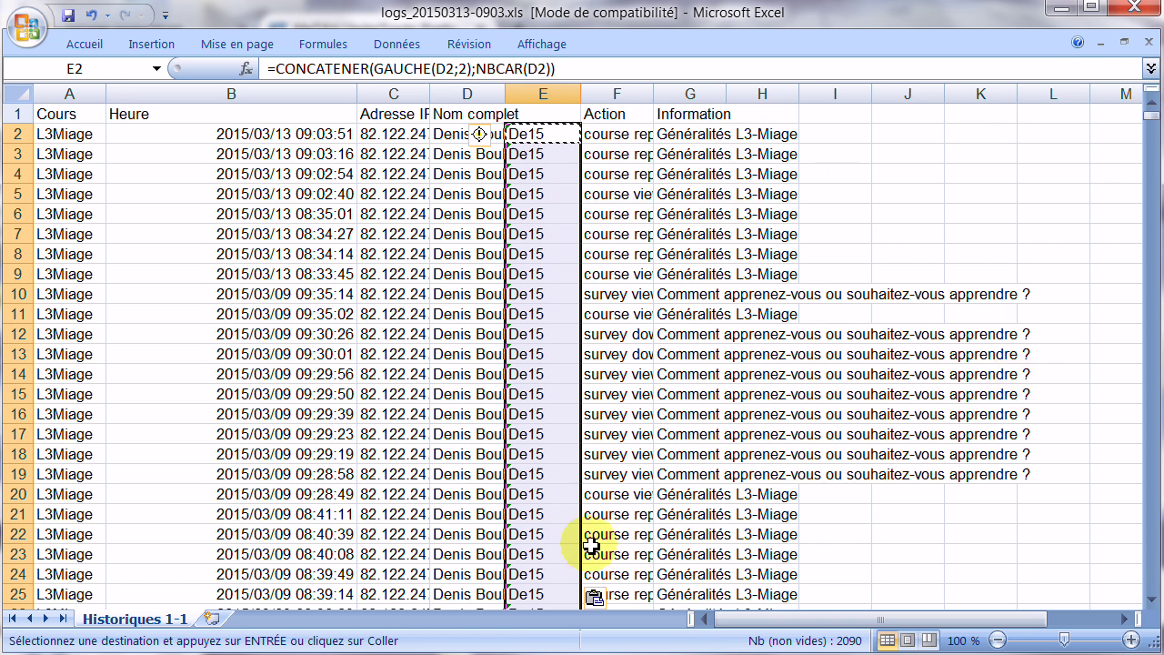
pyautogui.click(1152, 118)
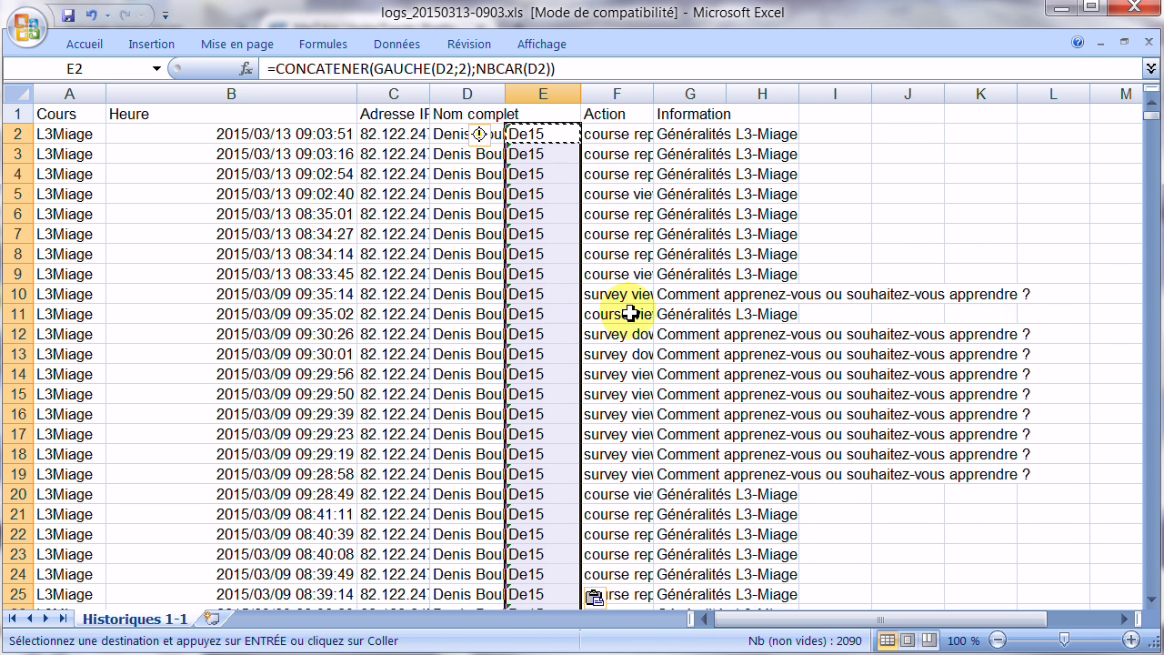
# Step: Copy column E and paste it over the Nom complet column as values only (Valeurs)
pyautogui.click(682, 138)
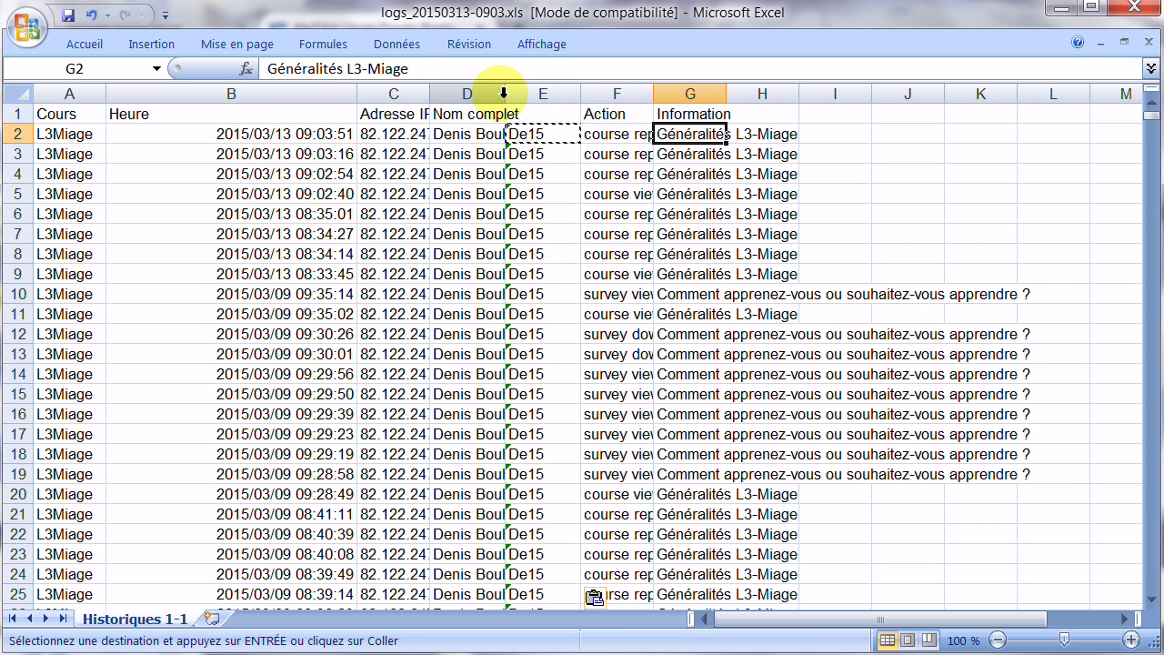
pyautogui.click(544, 93)
pyautogui.click(466, 94)
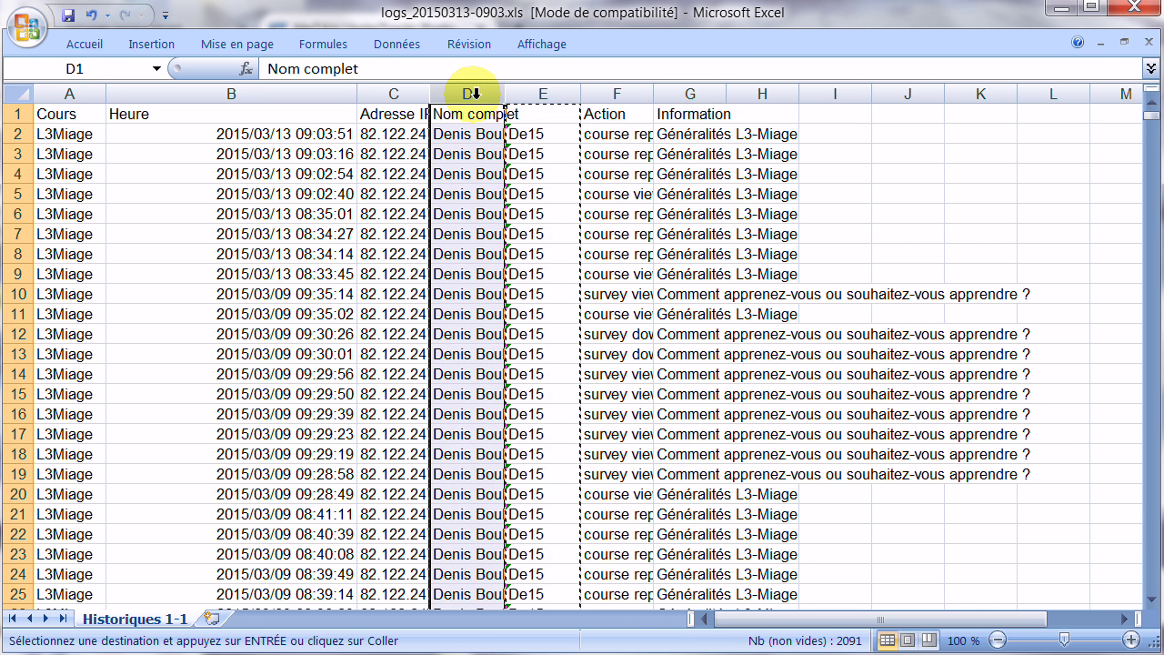
pyautogui.rightClick(475, 91)
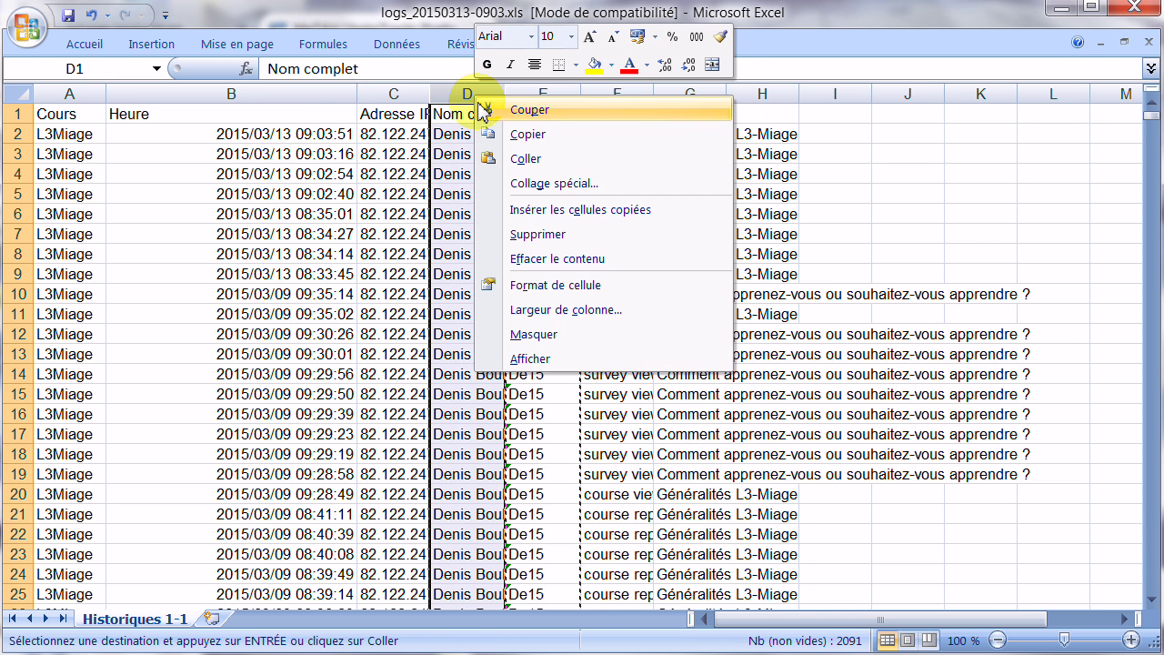
pyautogui.click(520, 182)
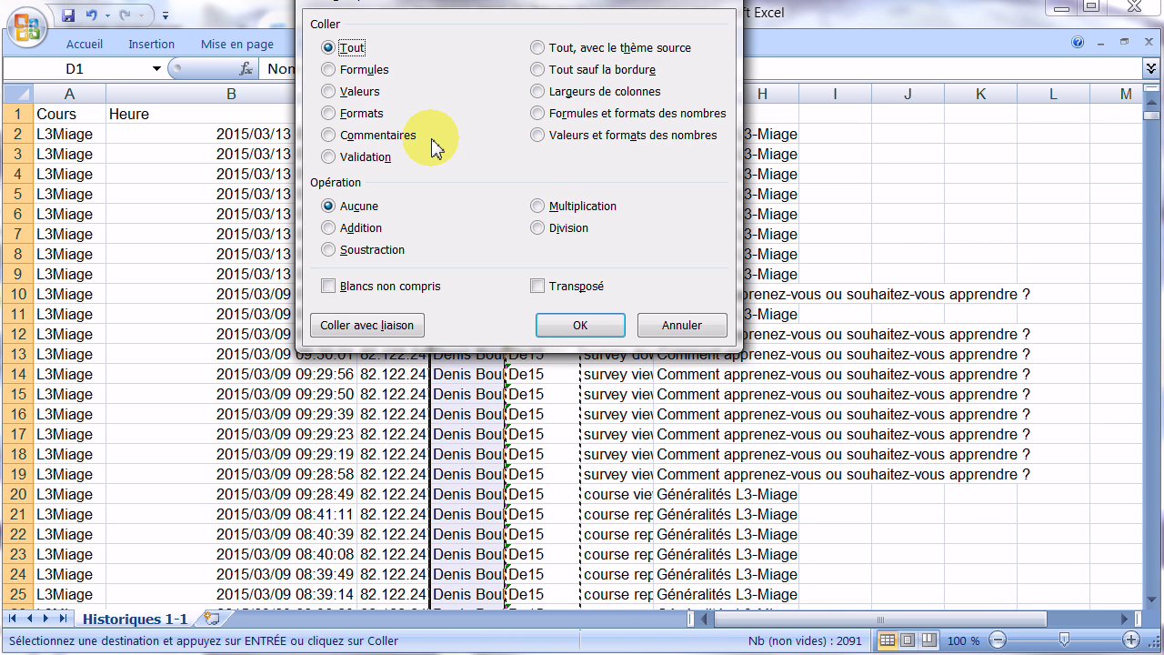
pyautogui.click(360, 91)
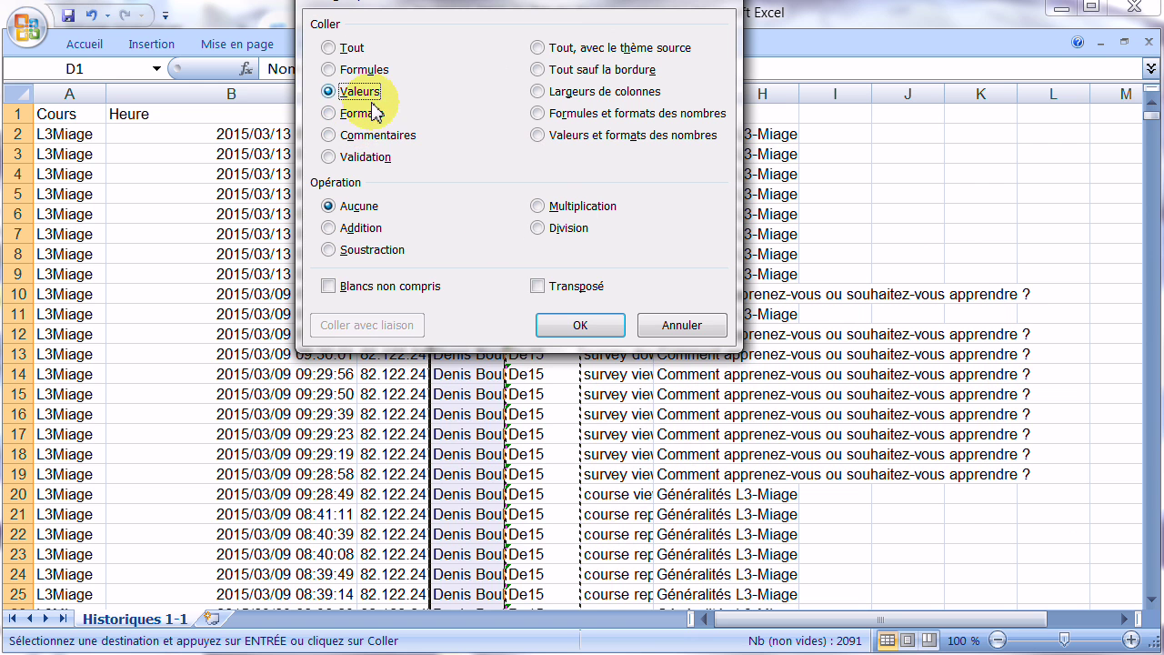
pyautogui.click(560, 326)
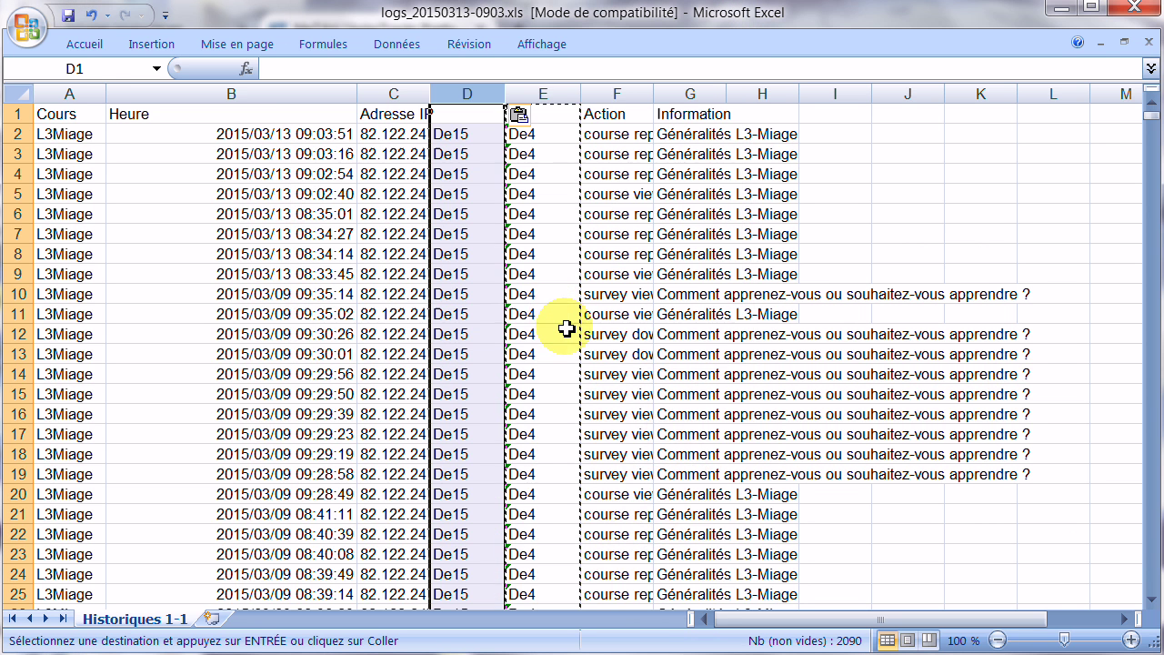
# Step: Delete helper column E that holds the code formulas
pyautogui.click(539, 91)
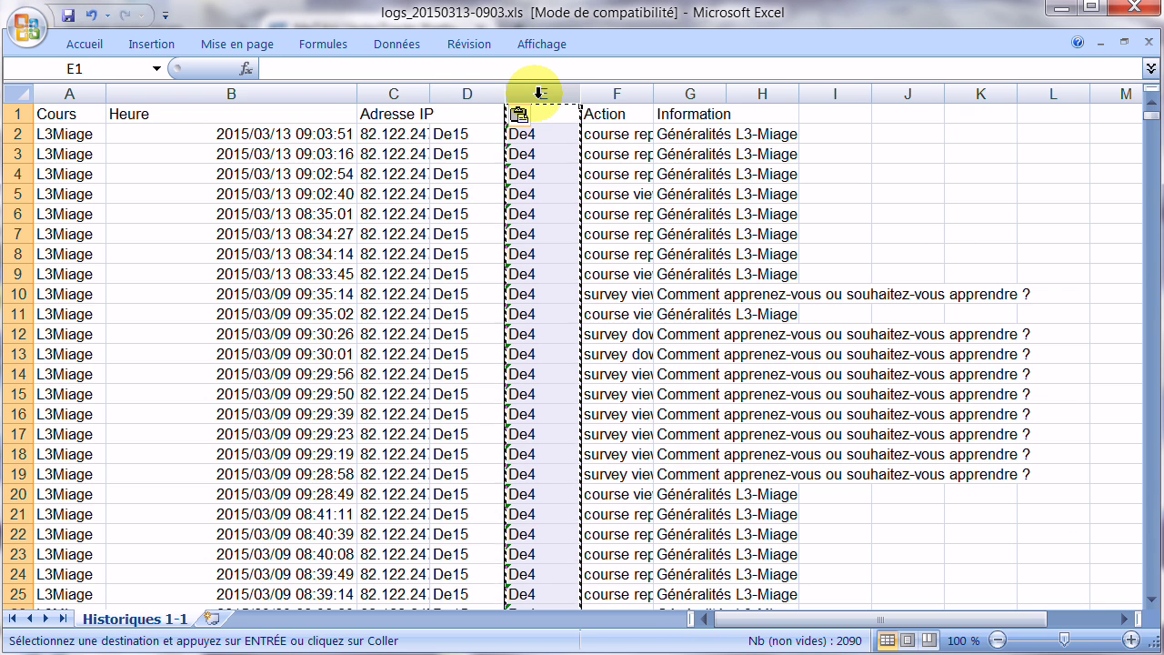
pyautogui.rightClick(539, 91)
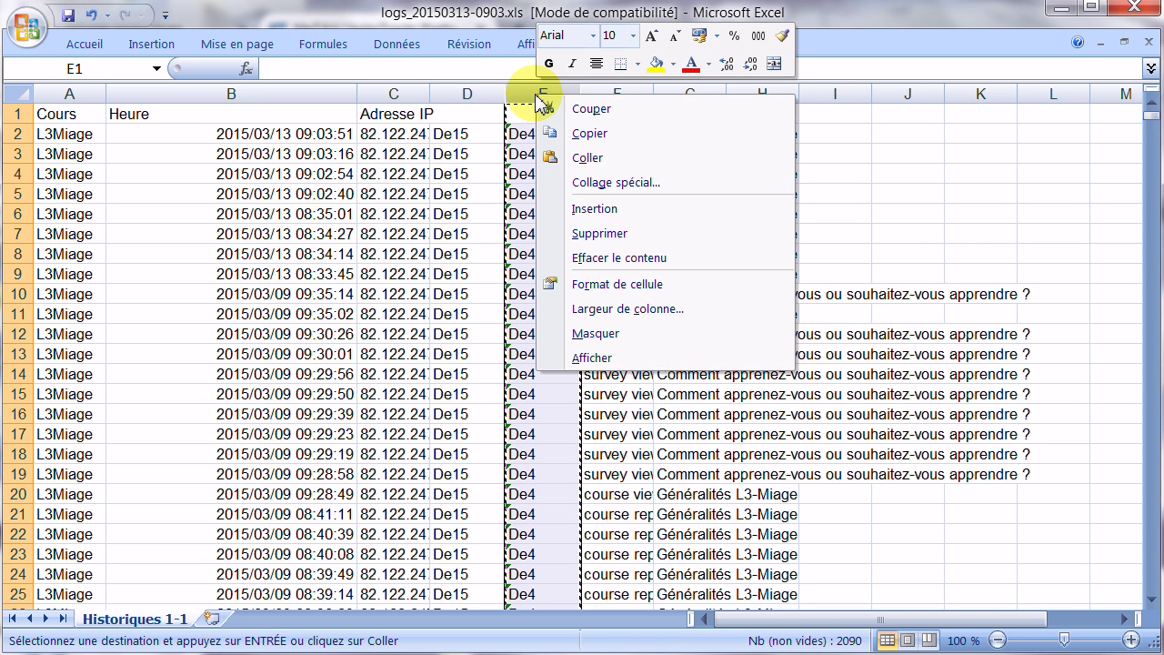
pyautogui.click(574, 234)
# Step: Enter Utilisateur as the header in D1, and narrow the Heure and Utilisateur columns
pyautogui.click(463, 118)
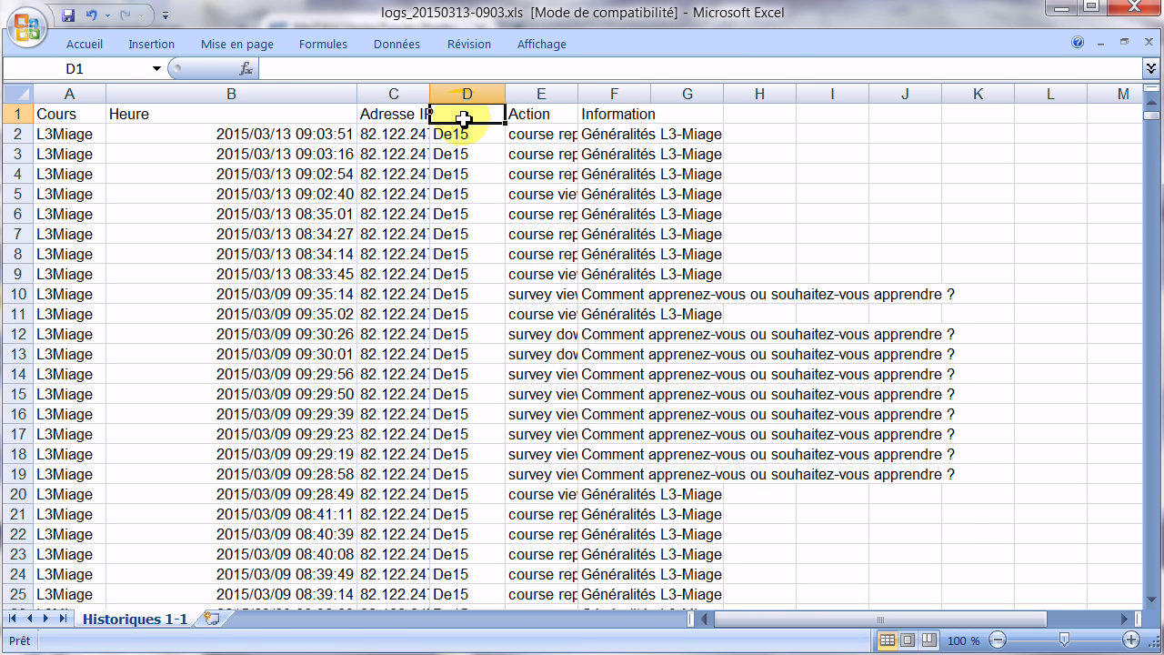
pyautogui.write('Utilisateur')
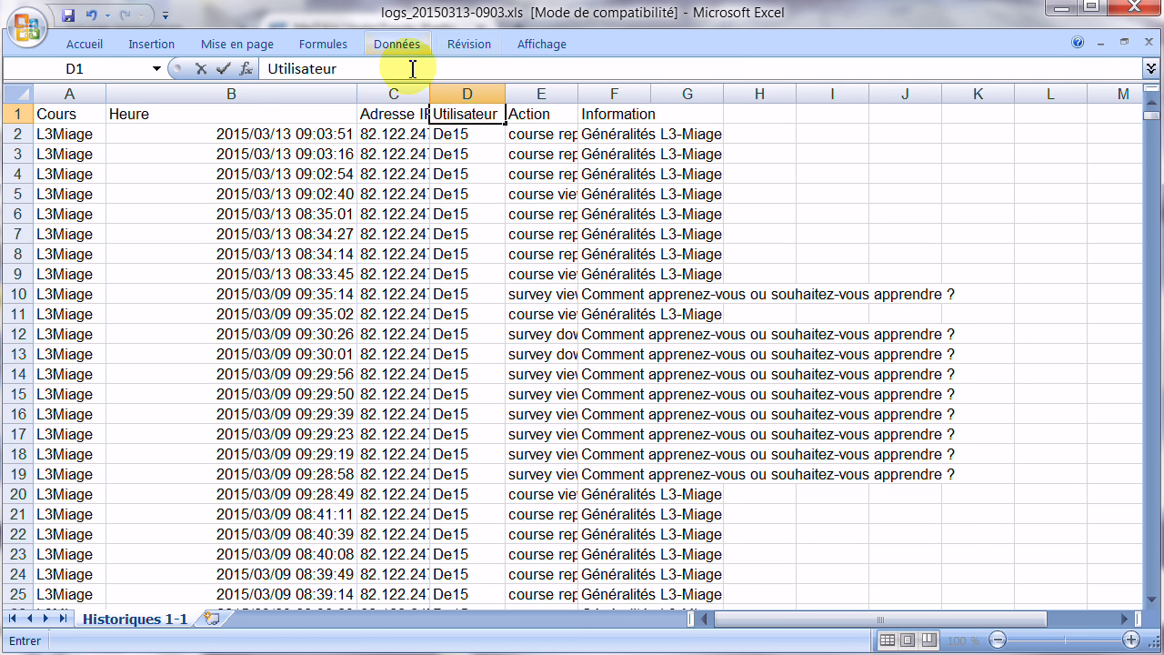
pyautogui.click(462, 133)
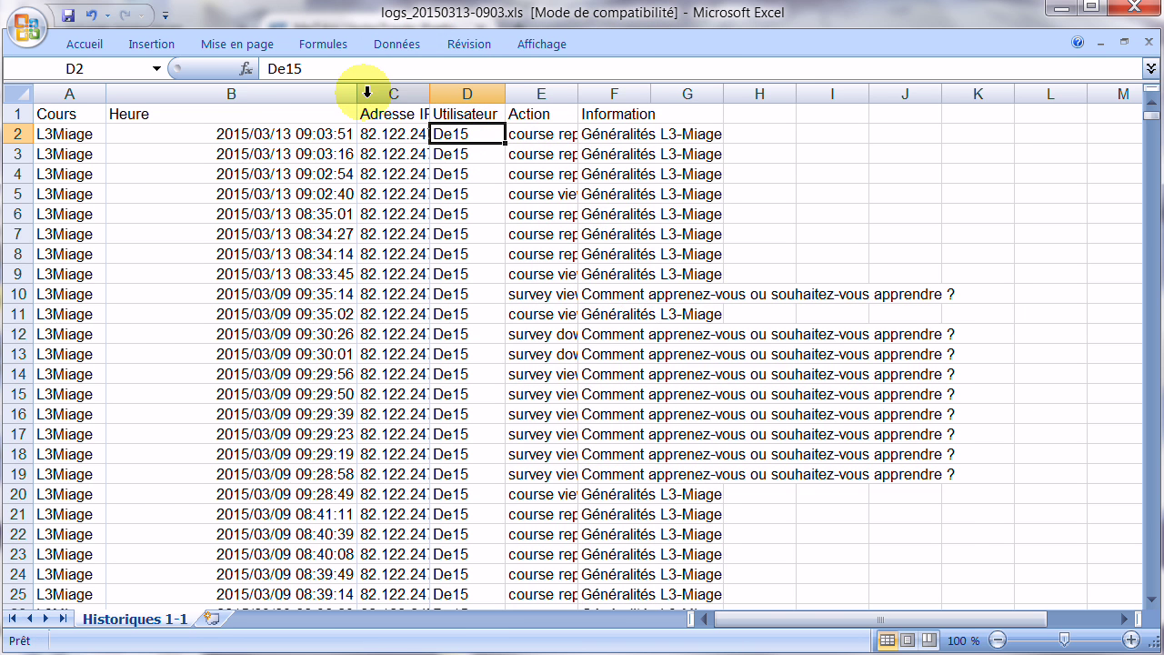
pyautogui.moveTo(357, 95); pyautogui.dragTo(283, 95)
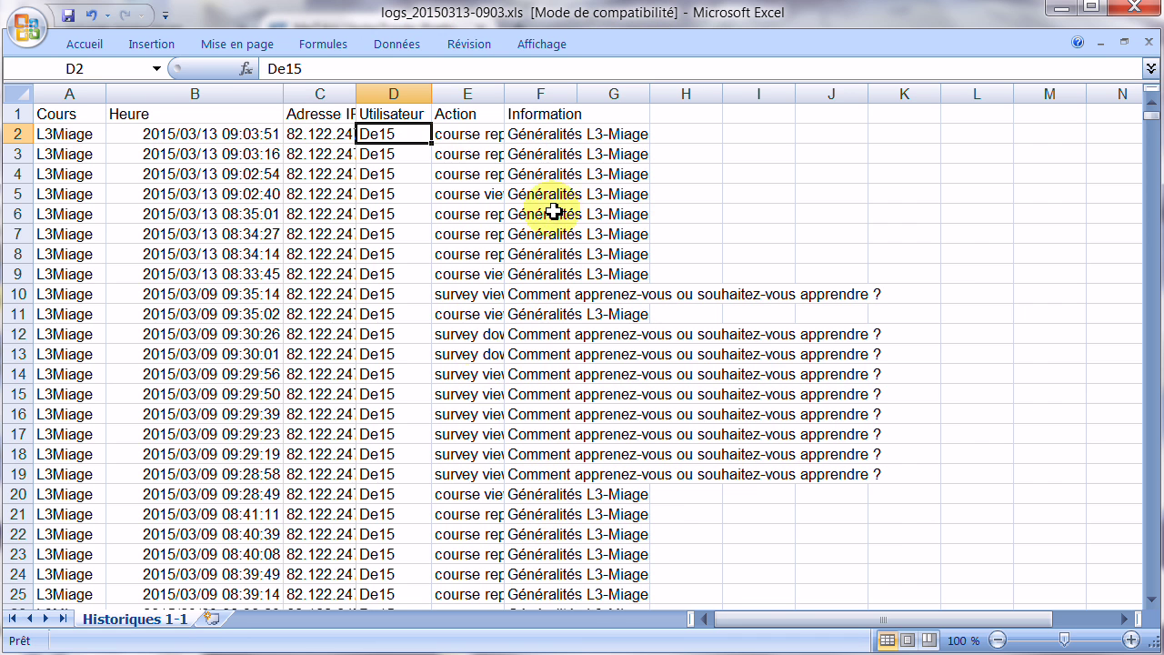
pyautogui.moveTo(432, 94); pyautogui.dragTo(429, 99)
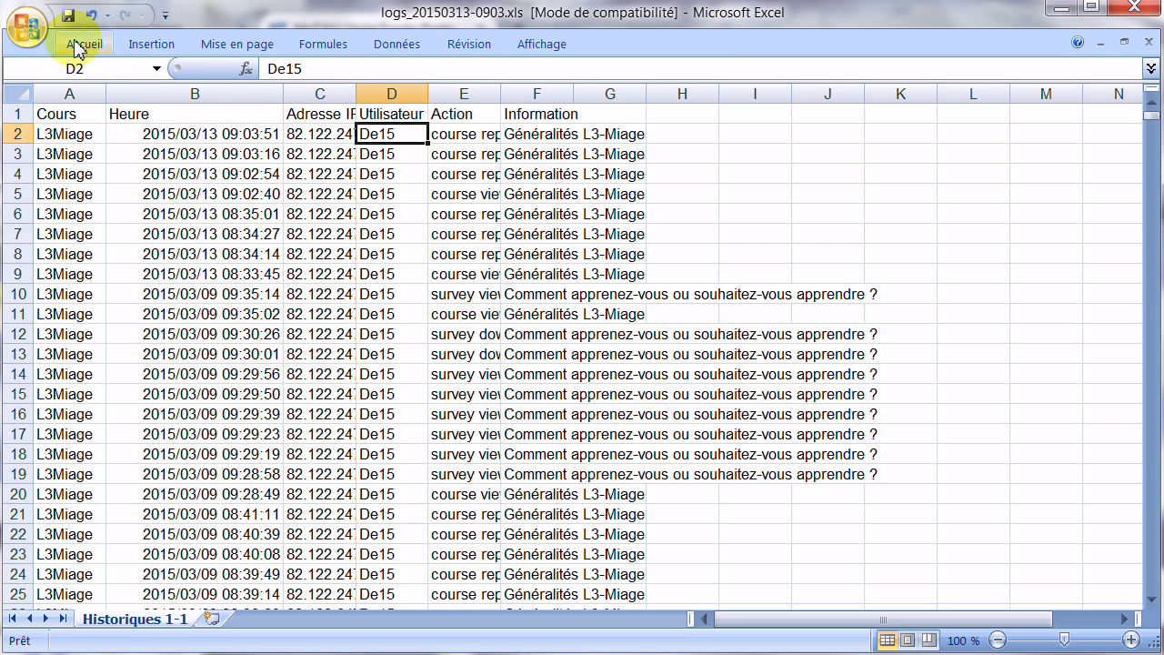
# Step: Save the workbook to the Desktop (Bureau) as Unicode text (Texte Unicode) under the name logs_20150313-0903.txt, accepting the format's limitations
pyautogui.click(30, 45)
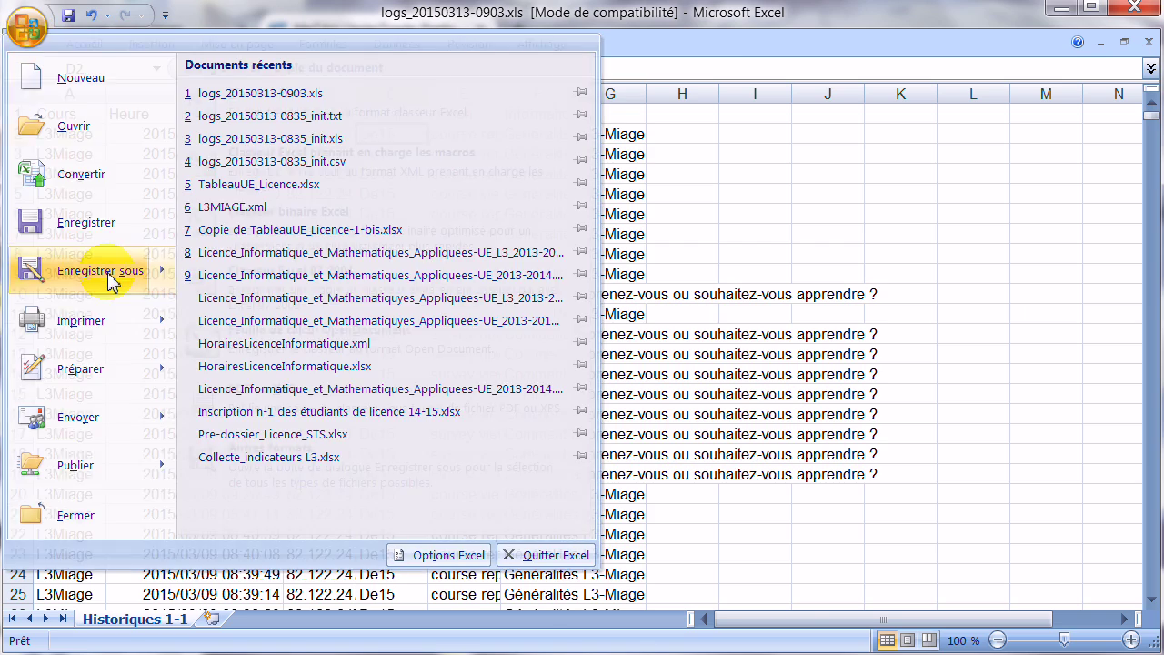
pyautogui.click(117, 273)
pyautogui.click(382, 522)
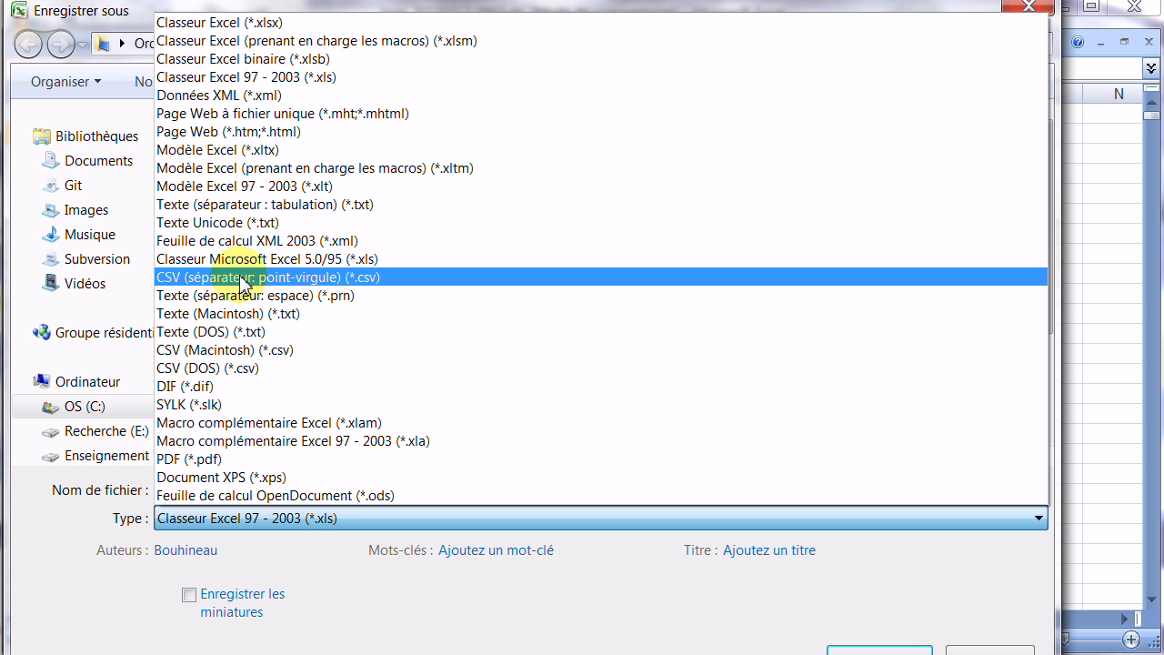
pyautogui.click(228, 224)
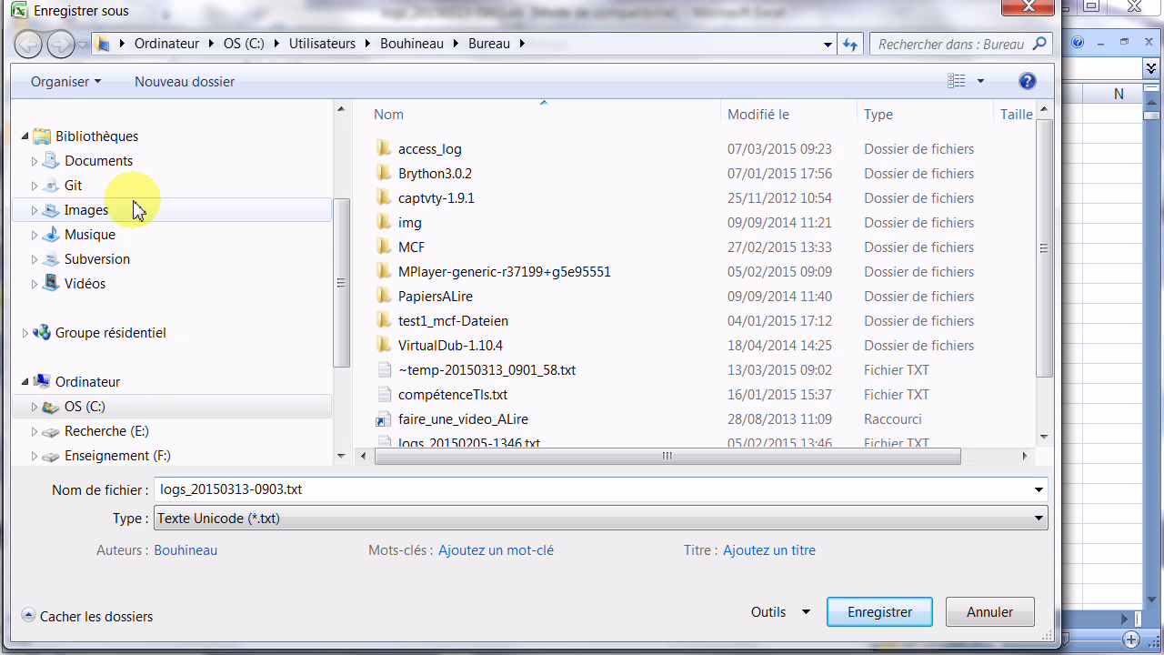
pyautogui.moveTo(342, 291); pyautogui.dragTo(227, 169)
pyautogui.click(60, 189)
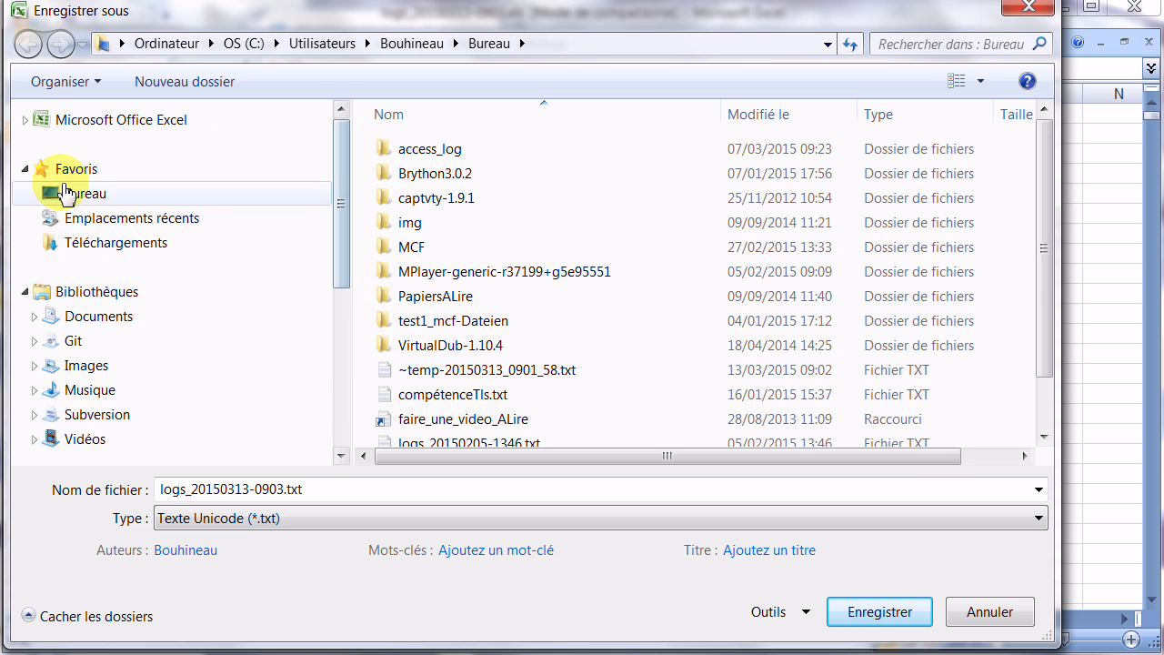
pyautogui.doubleClick(333, 488)
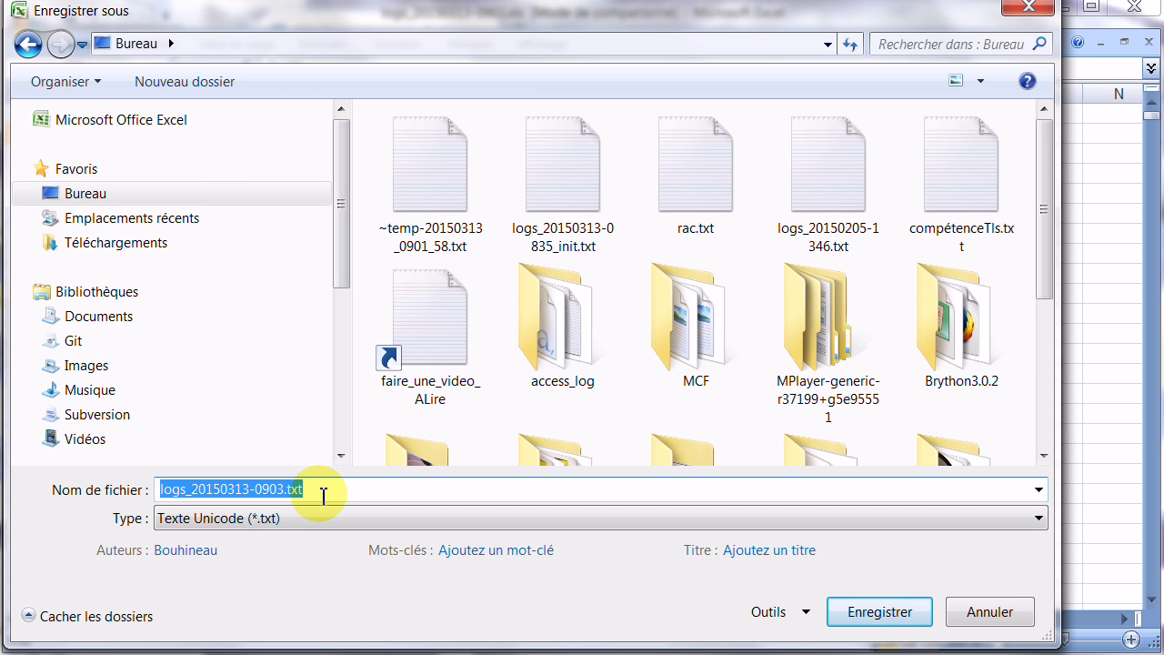
pyautogui.click(329, 489)
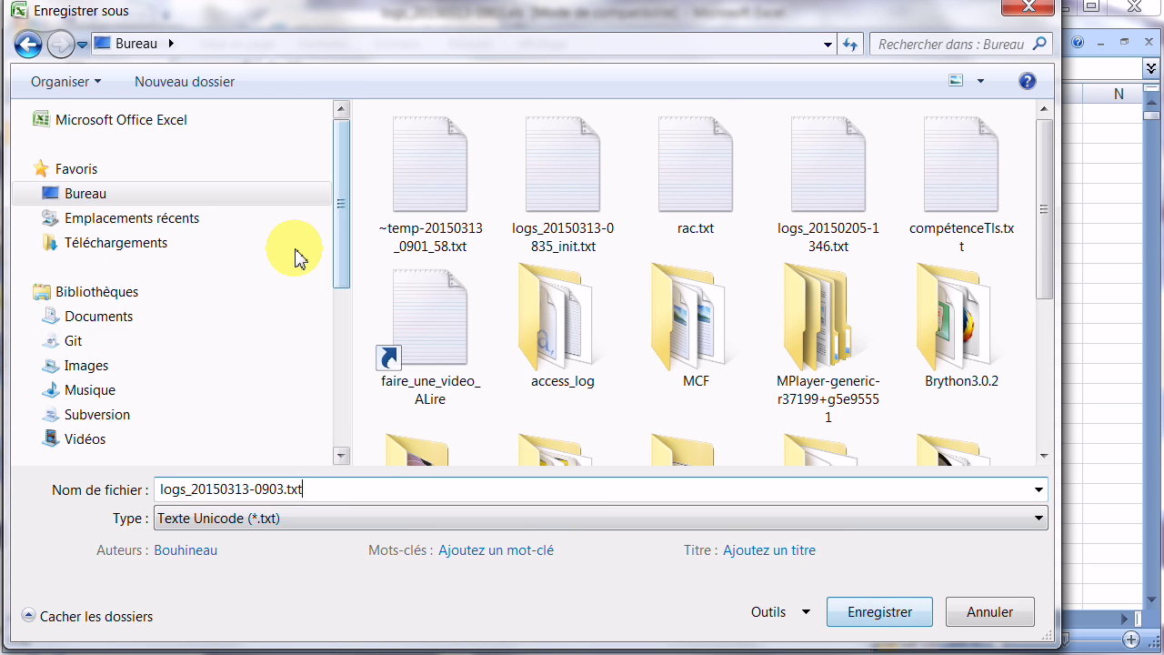
pyautogui.click(82, 192)
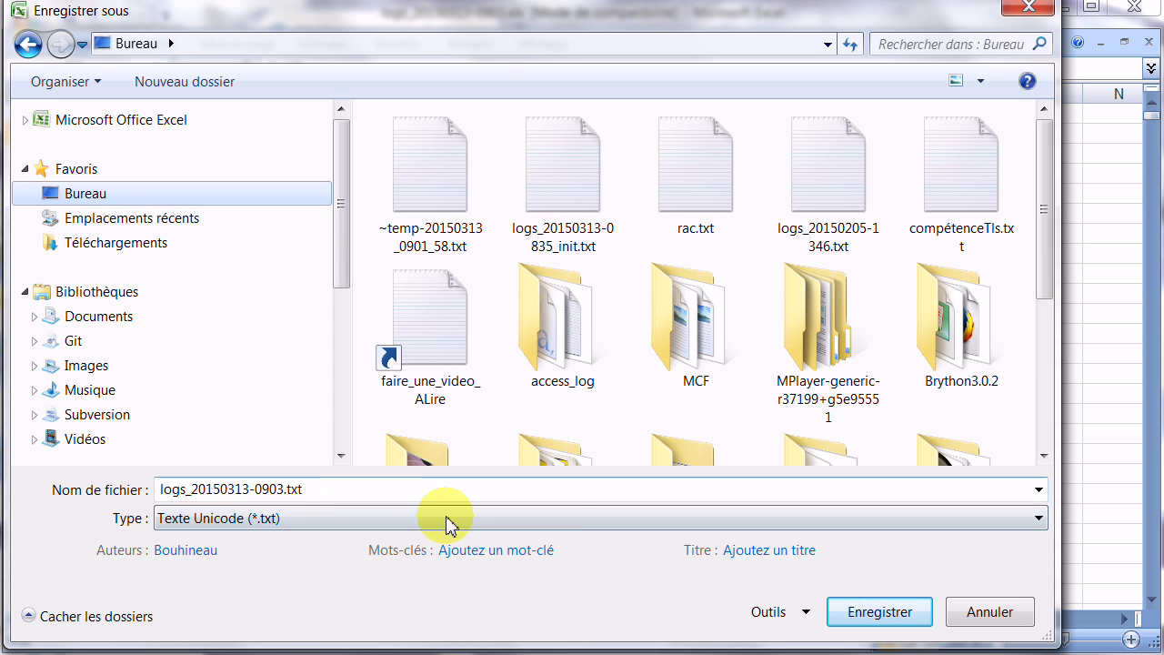
pyautogui.click(879, 611)
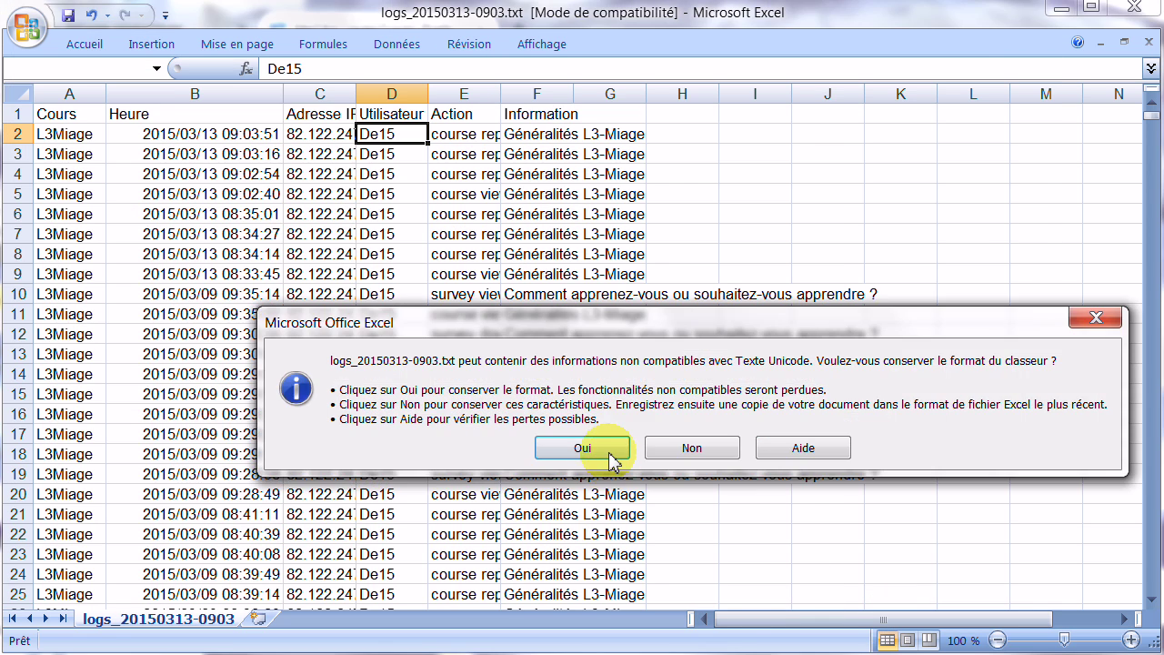
pyautogui.click(618, 447)
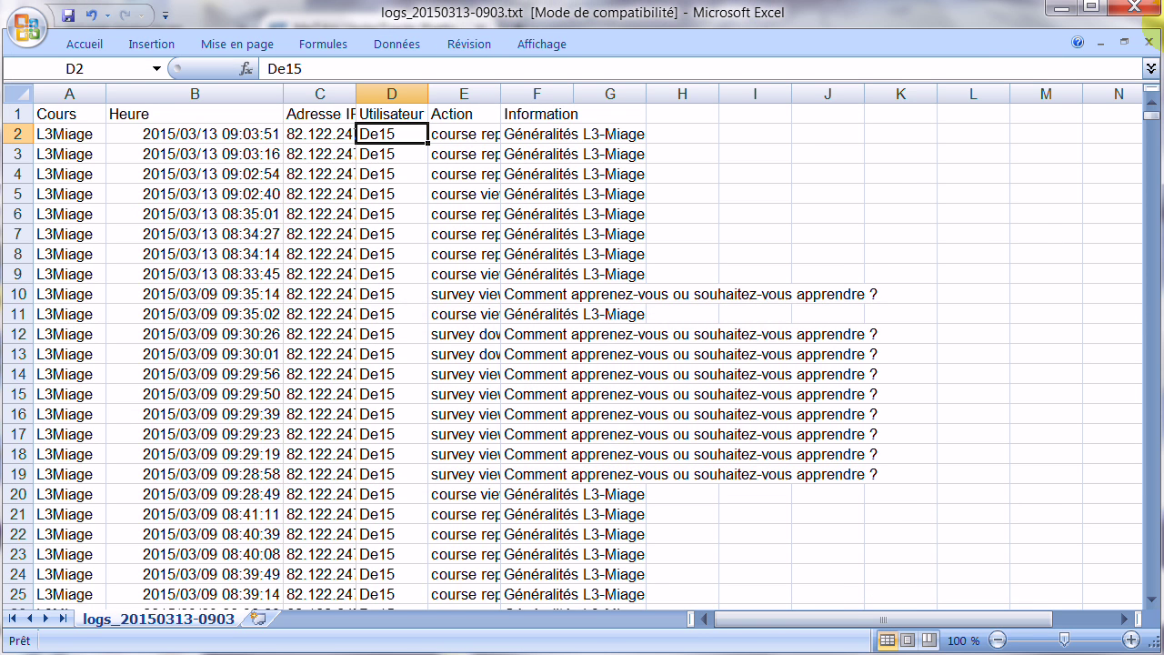
# Step: Start saving another copy of the sheet as Unicode text, changing the file name to logs_20150313-0903.csv
pyautogui.click(1066, 12)
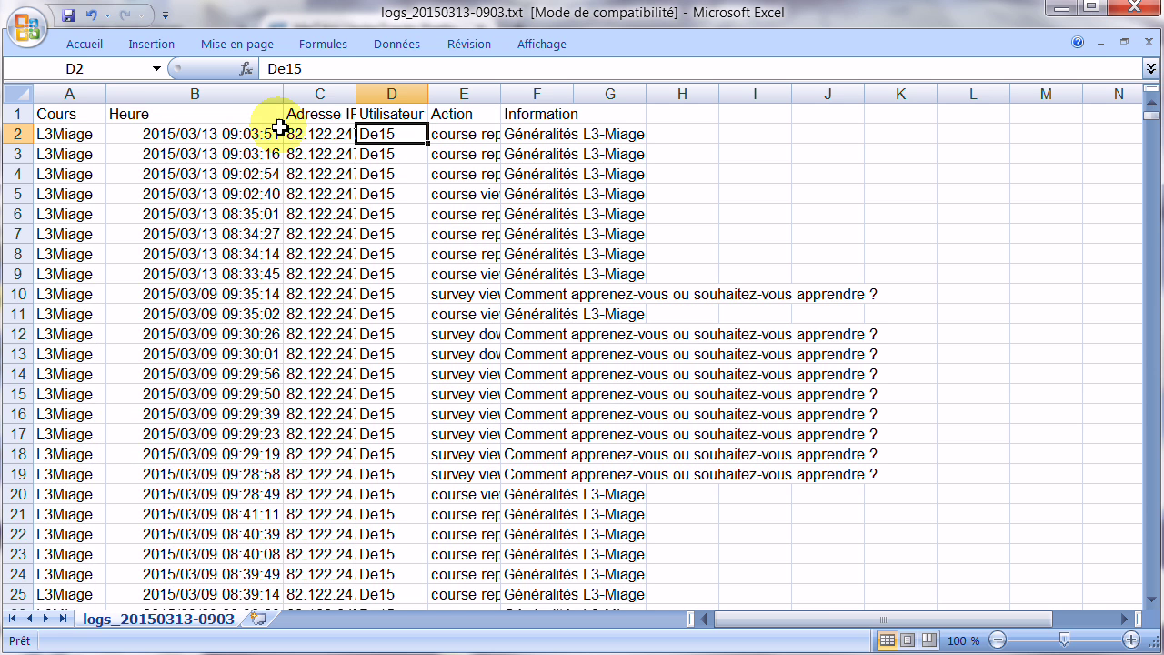
pyautogui.click(21, 43)
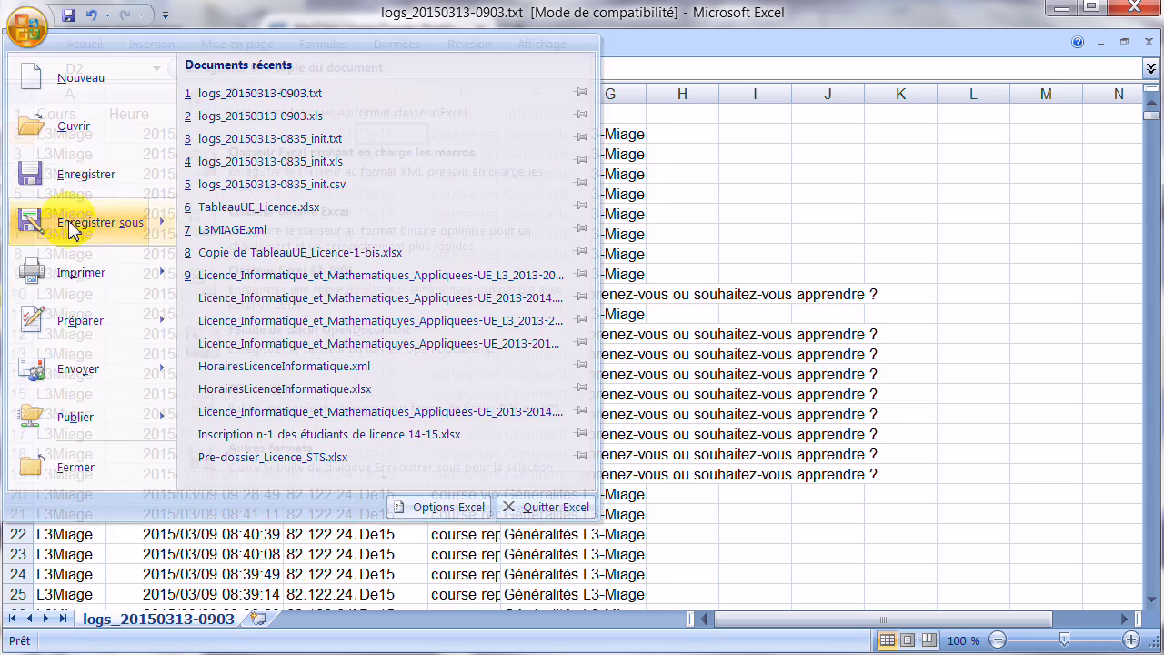
pyautogui.click(82, 229)
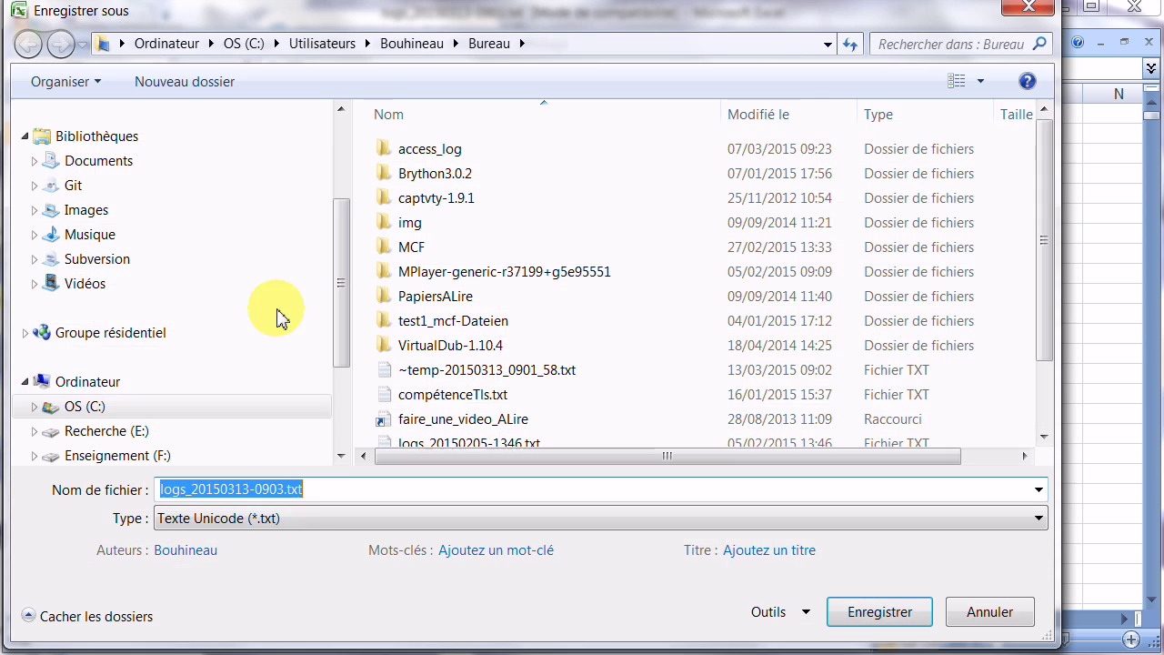
pyautogui.click(330, 490)
pyautogui.press('BackSpace')
pyautogui.press('BackSpace')
pyautogui.press('BackSpace')
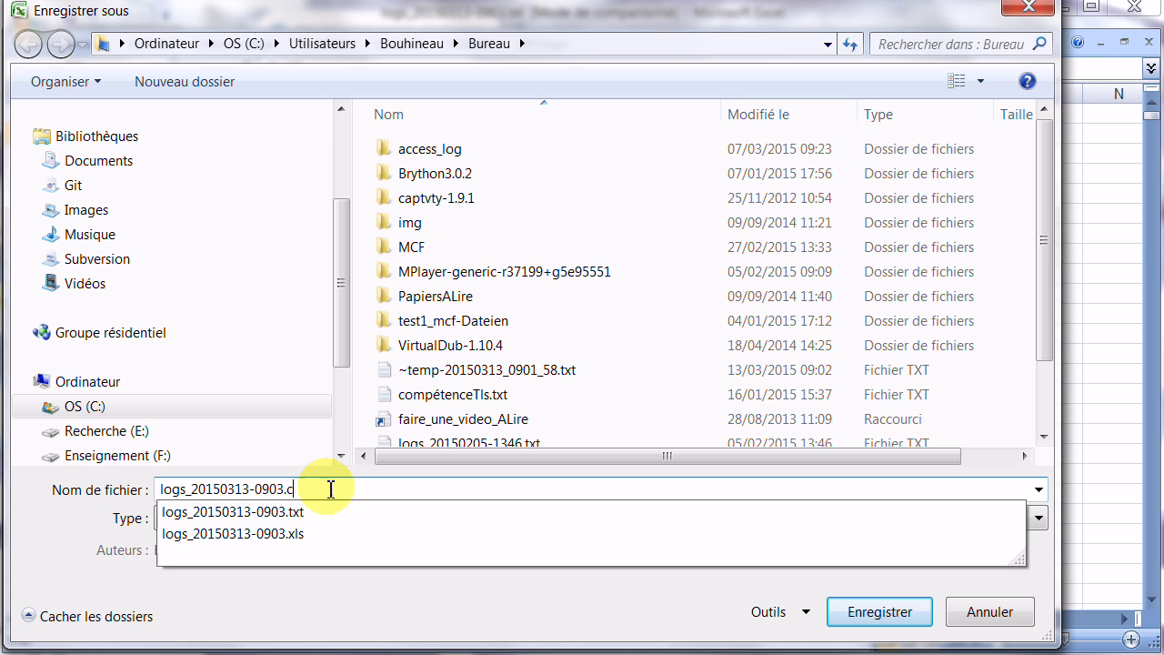
pyautogui.write('csv')
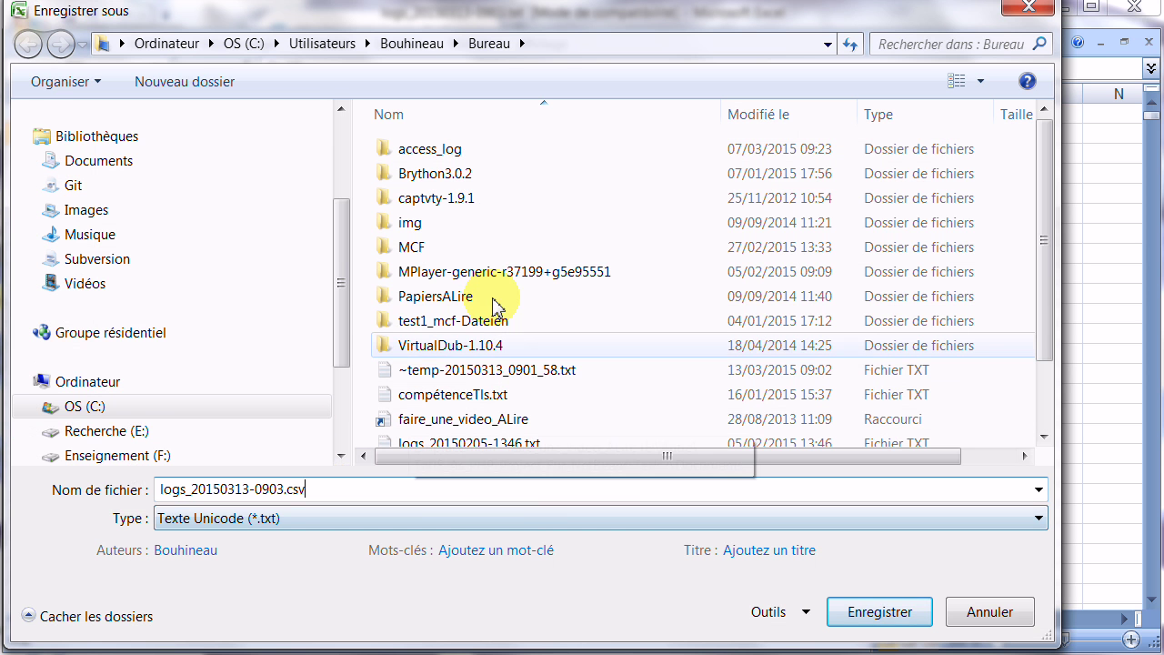
# Step: Choose the Desktop (Bureau) as the destination and save the copy, keeping the Unicode text format
pyautogui.moveTo(342, 259); pyautogui.dragTo(344, 142)
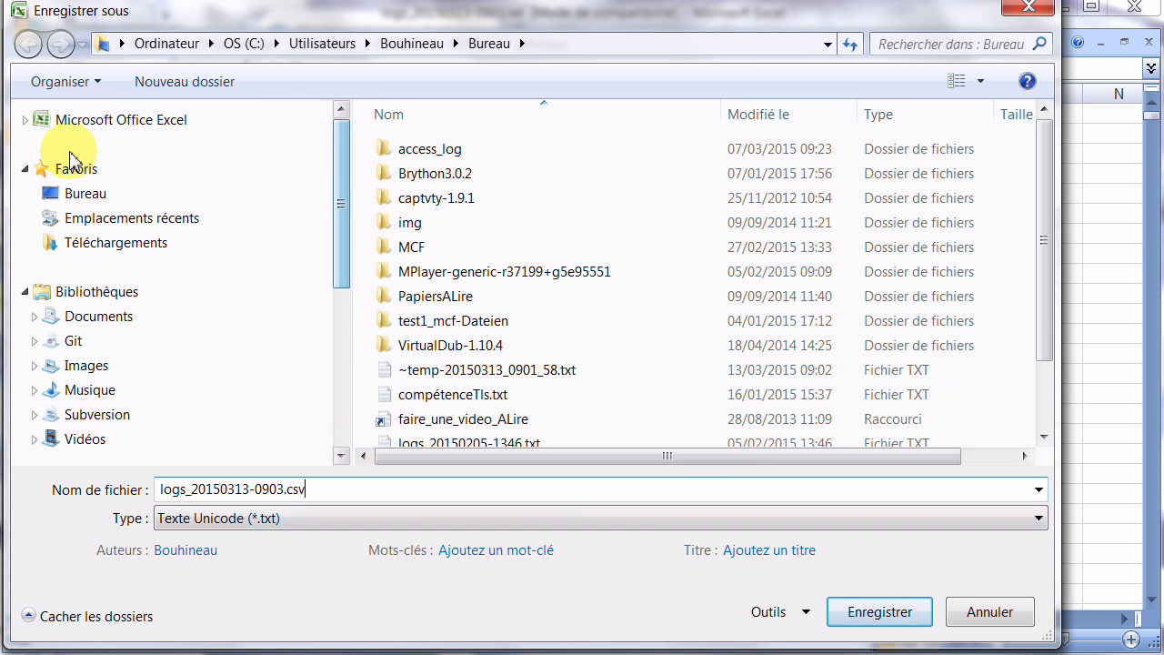
pyautogui.click(102, 121)
pyautogui.click(82, 202)
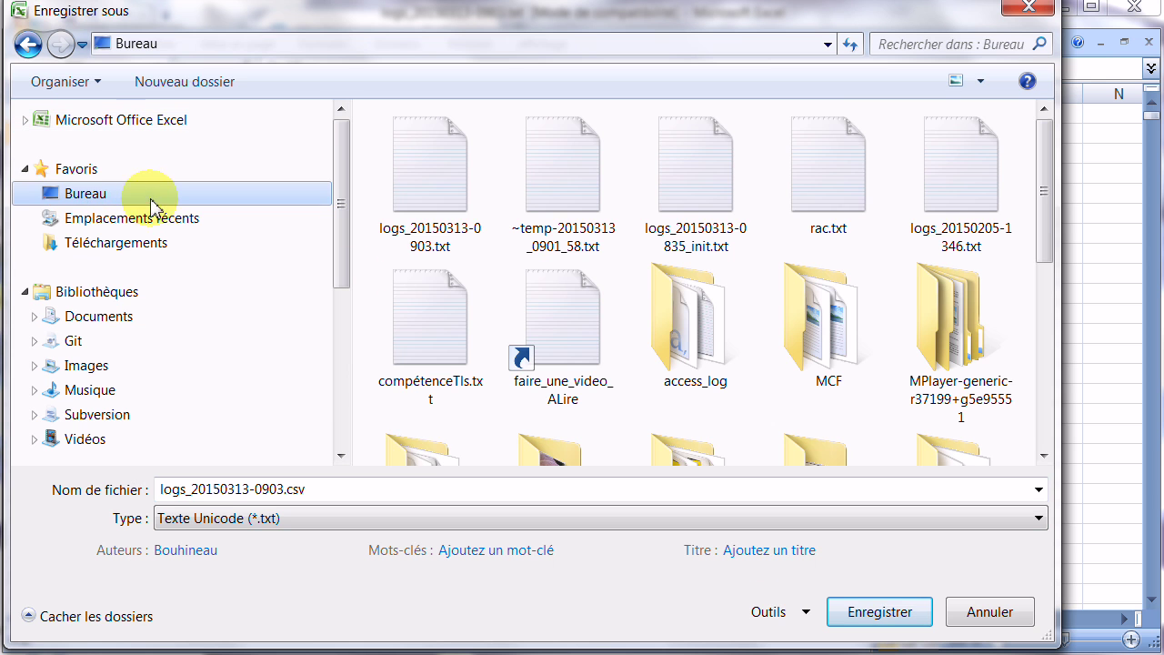
pyautogui.click(877, 612)
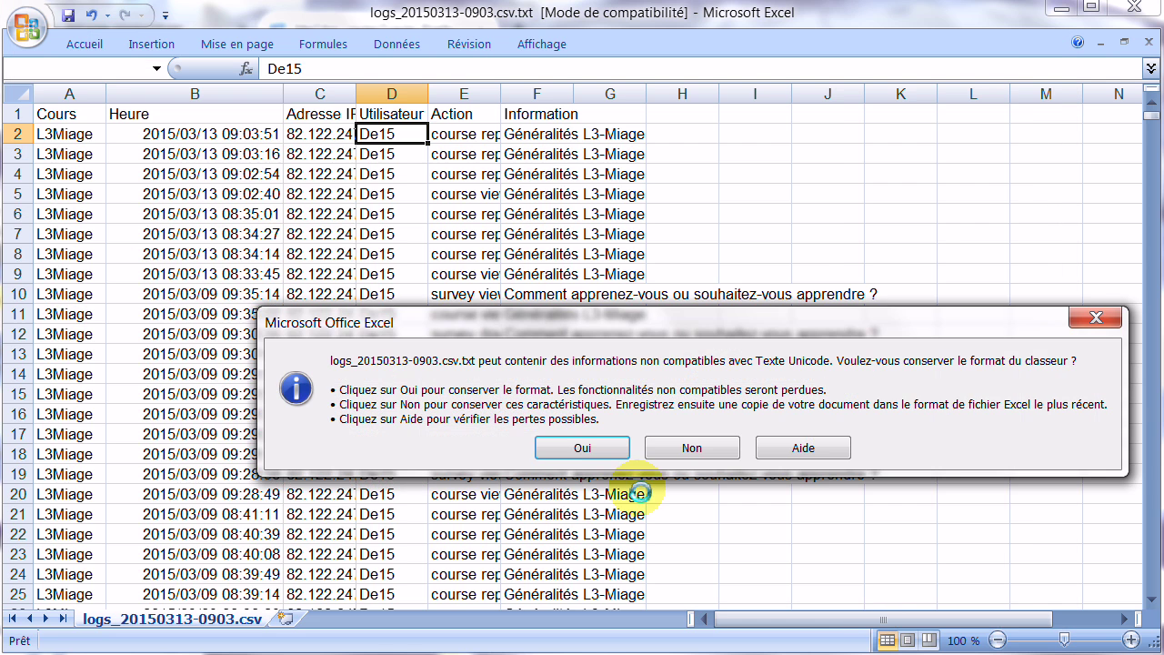
pyautogui.click(580, 446)
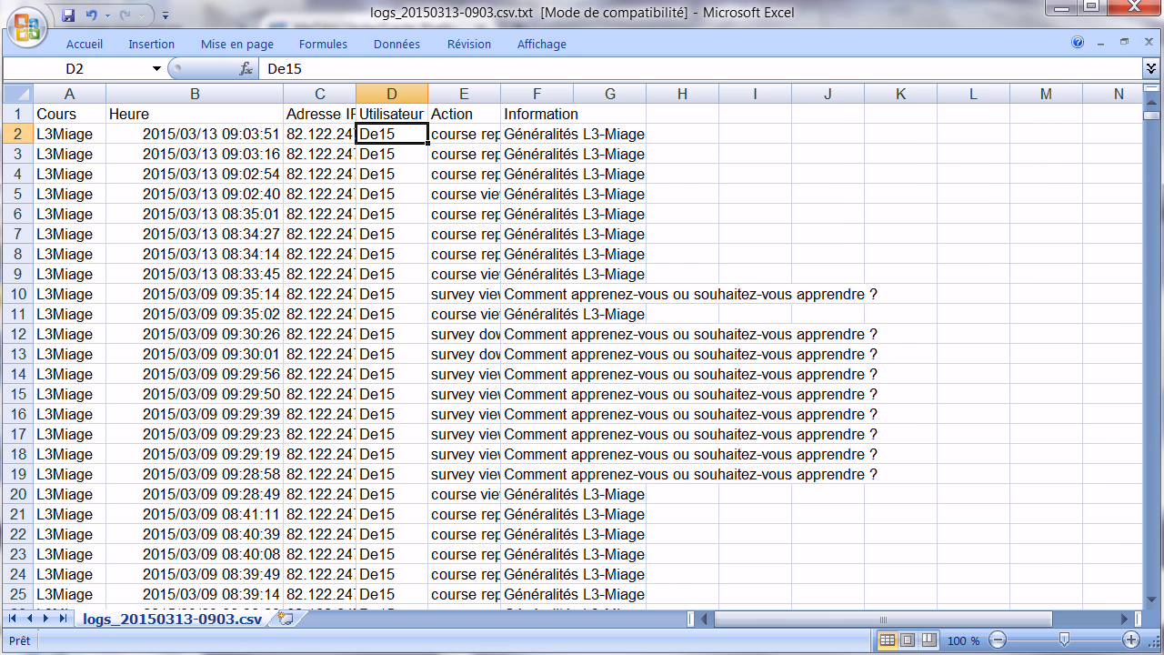
# Step: Open logs_20150313-0903.csv.txt in Notepad++ to examine its contents and encoding options, and return to UnderTracks in the browser
pyautogui.rightClick(94, 191)
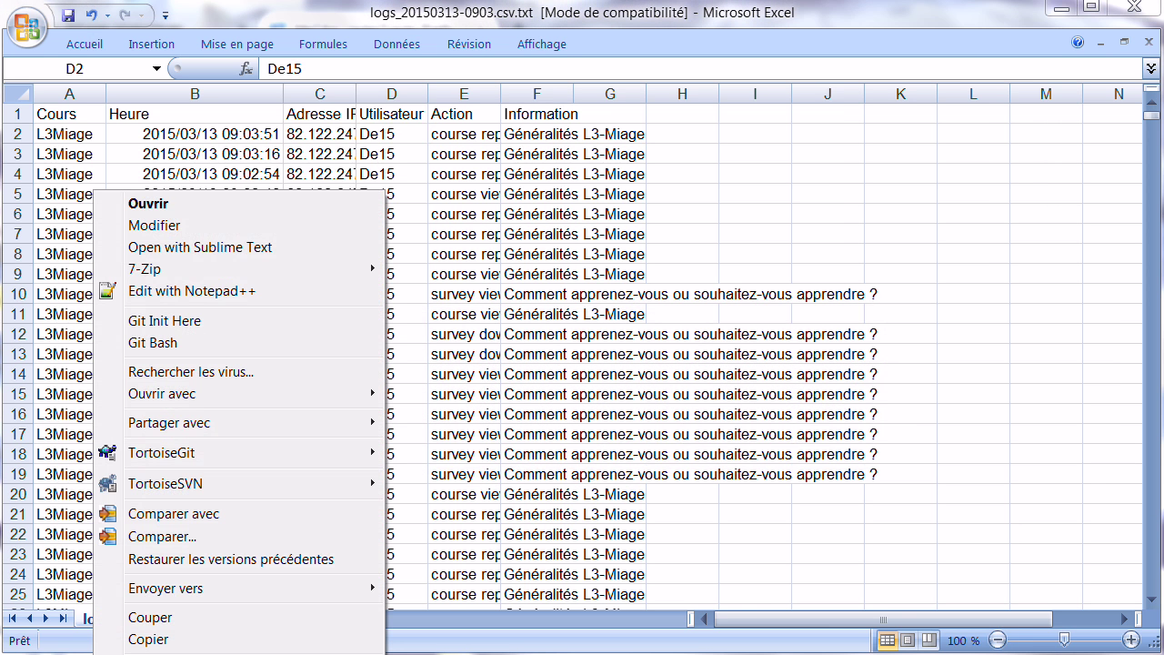
pyautogui.click(175, 293)
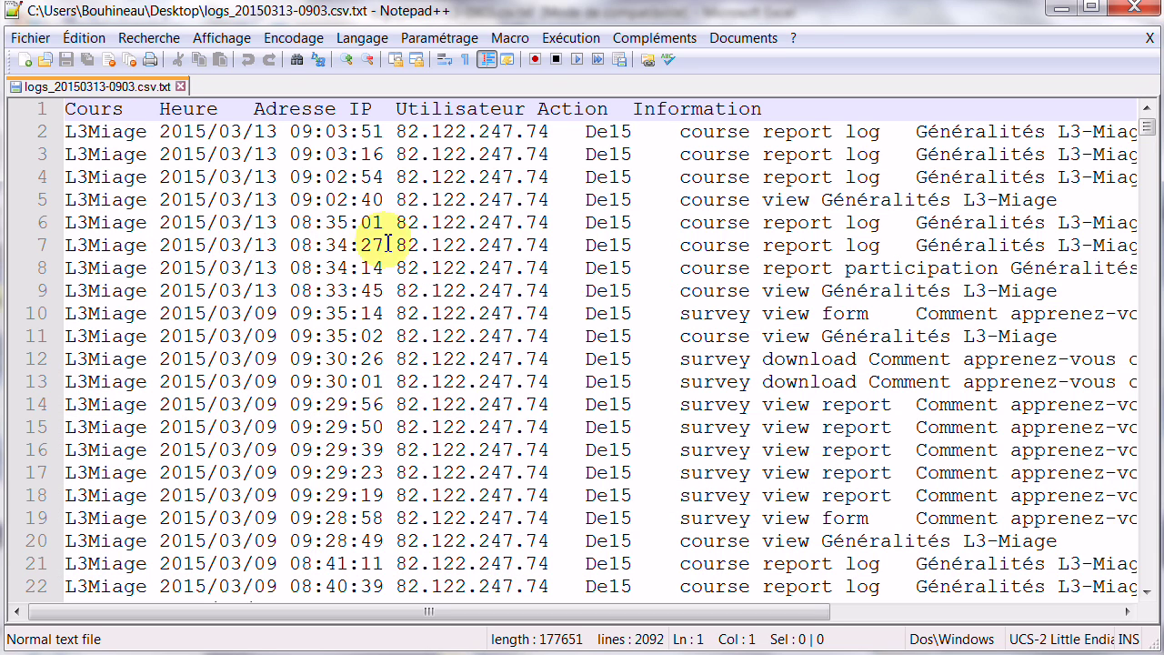
pyautogui.click(563, 199)
pyautogui.moveTo(564, 199); pyautogui.dragTo(575, 201)
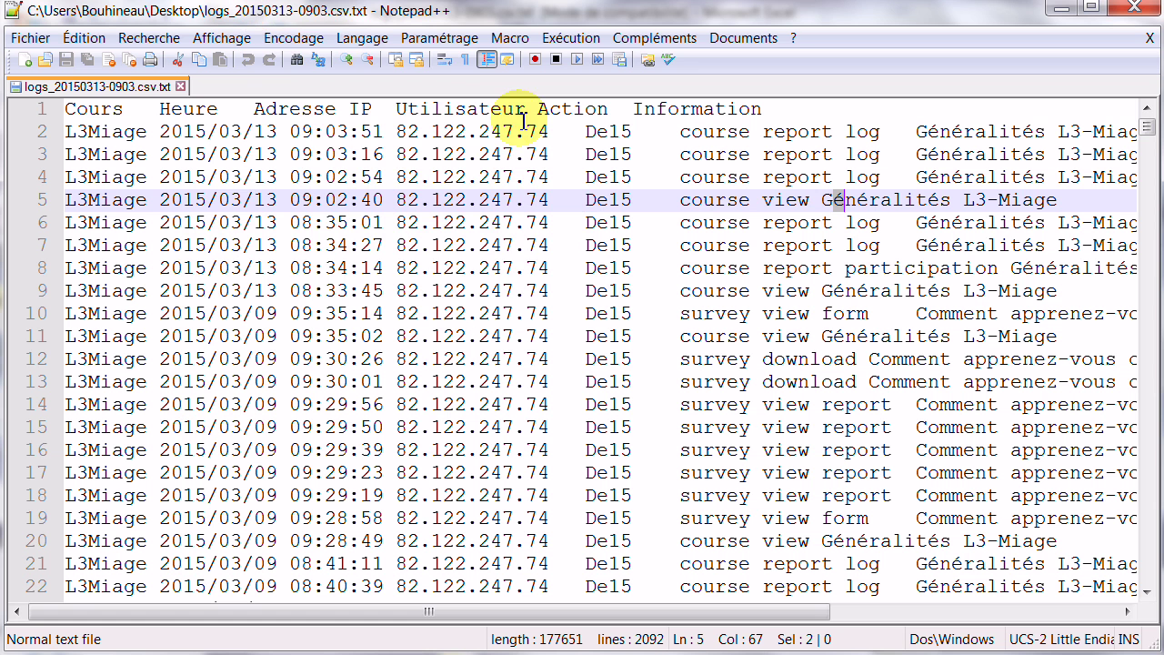
pyautogui.click(295, 39)
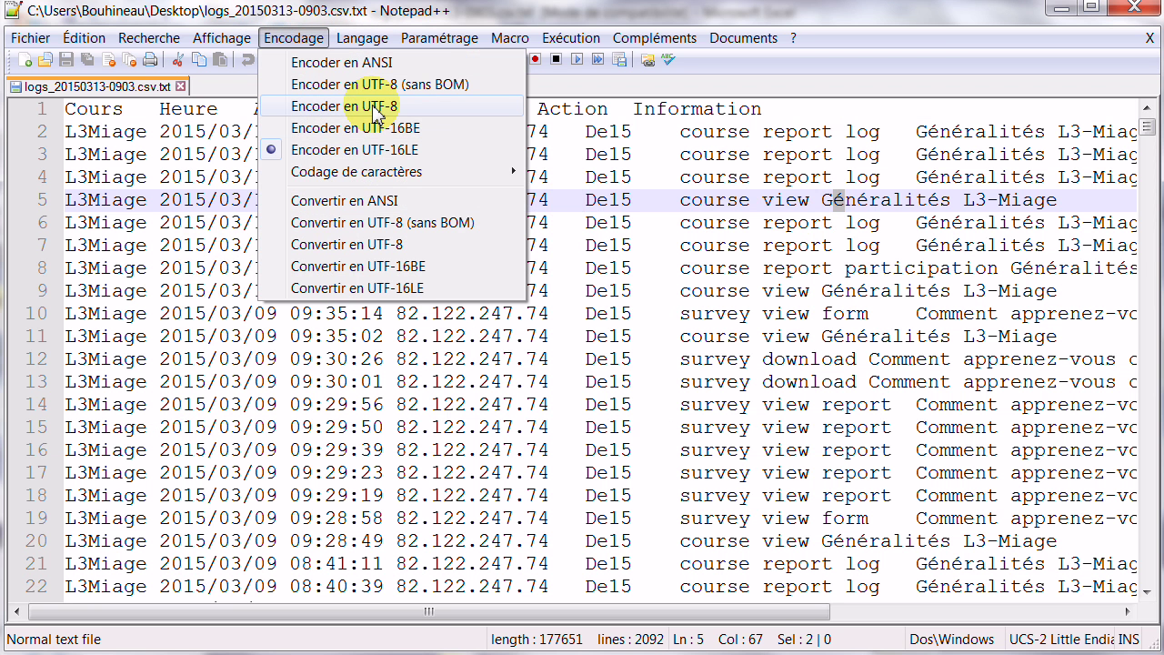
pyautogui.click(750, 267)
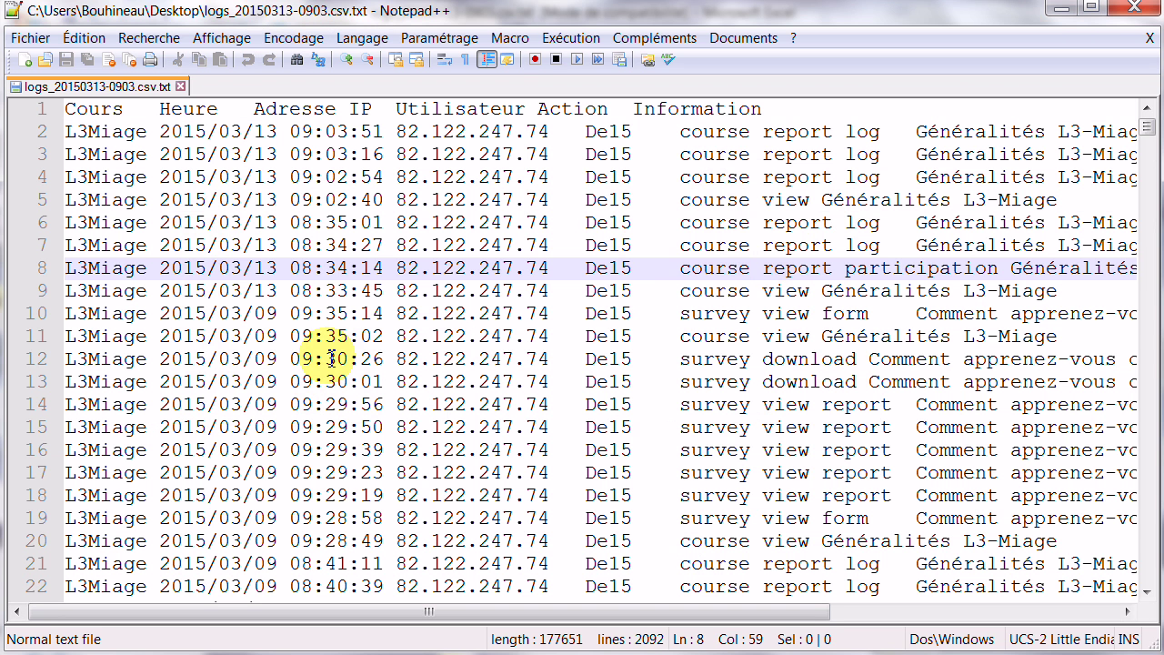
pyautogui.click(279, 358)
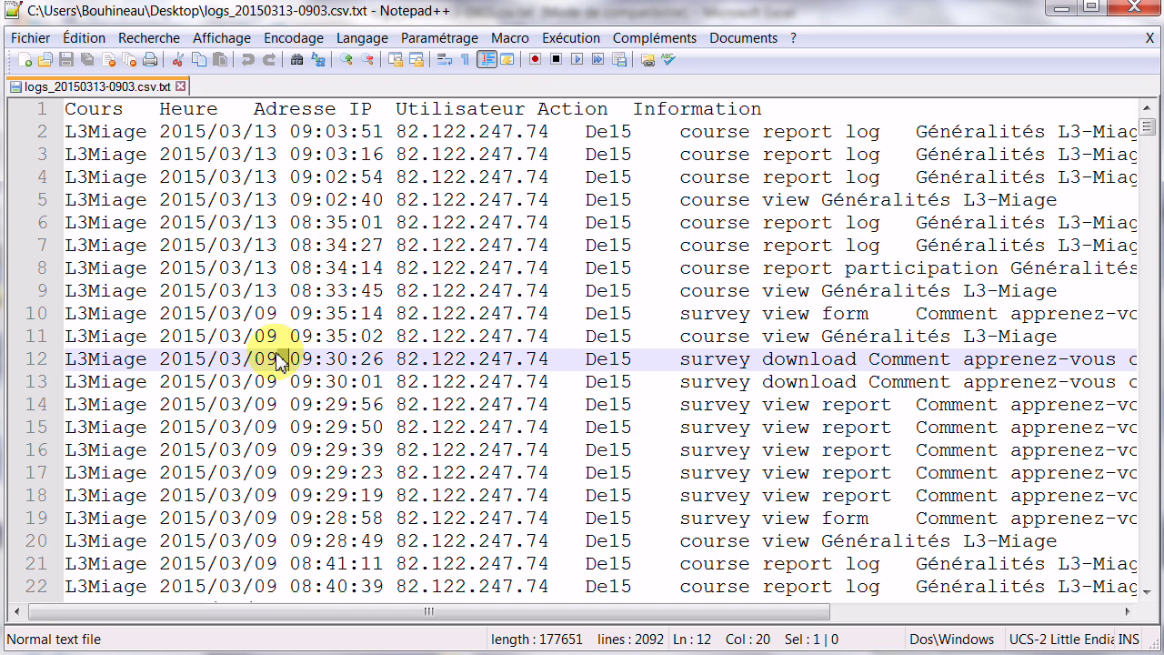
pyautogui.click(1062, 11)
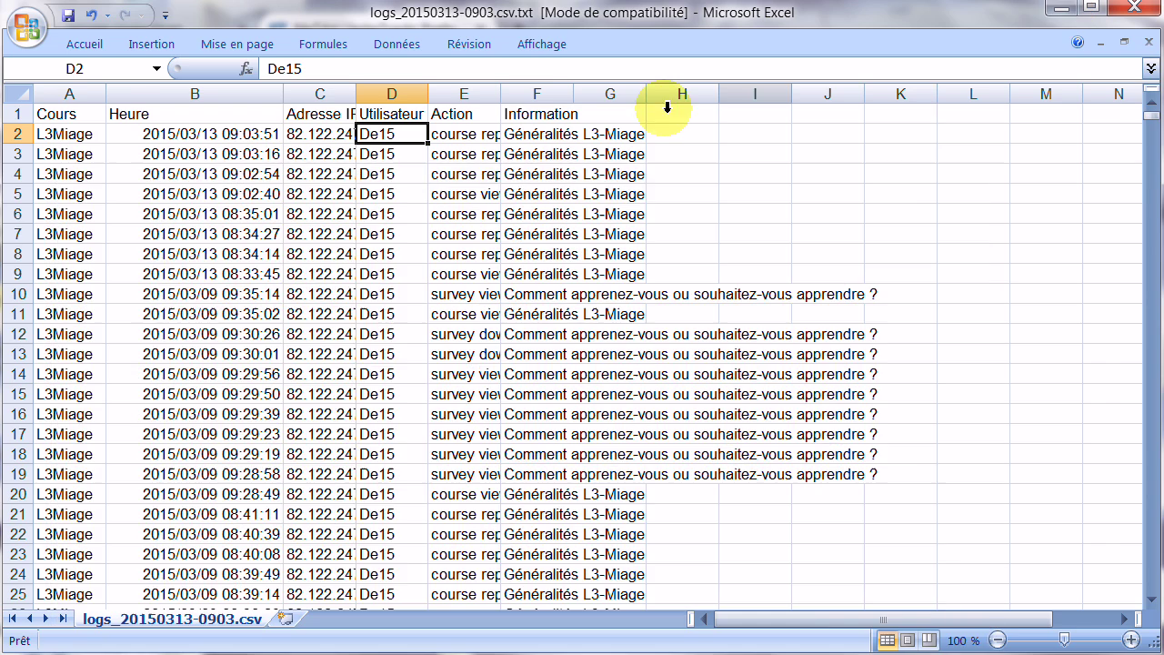
pyautogui.click(1043, 11)
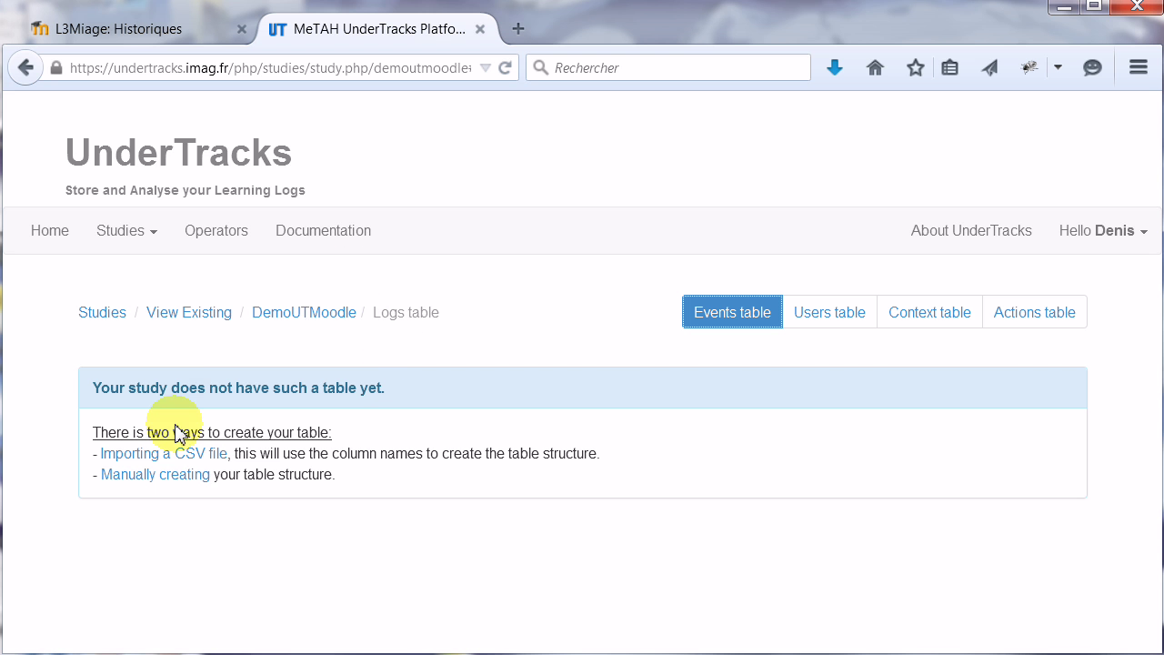
# Step: Try to load logs_20150313-0903.csv.txt from the Desktop into the CSV import for the Events table, and return to the study page
pyautogui.click(179, 457)
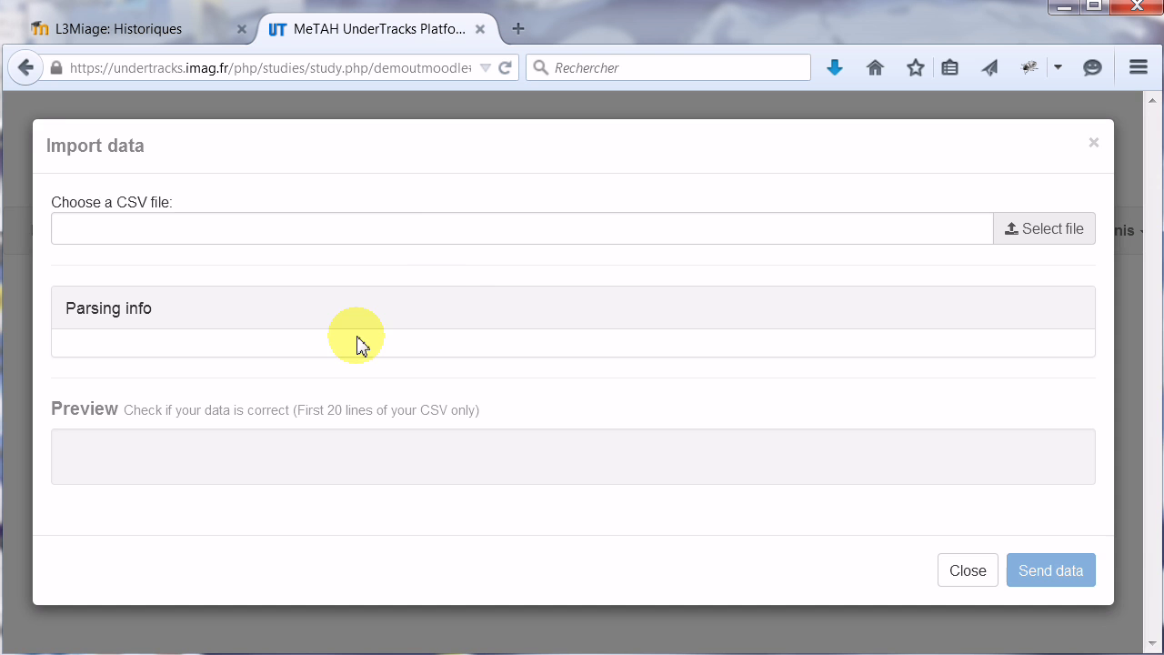
pyautogui.moveTo(871, 351); pyautogui.dragTo(1031, 208)
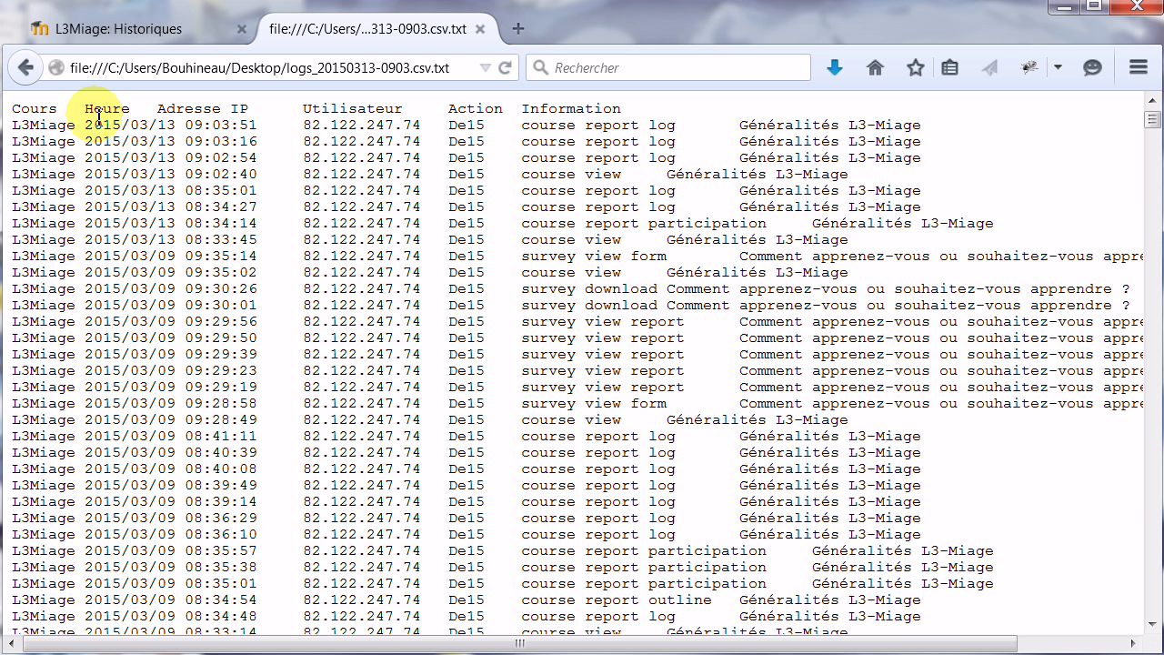
pyautogui.click(27, 68)
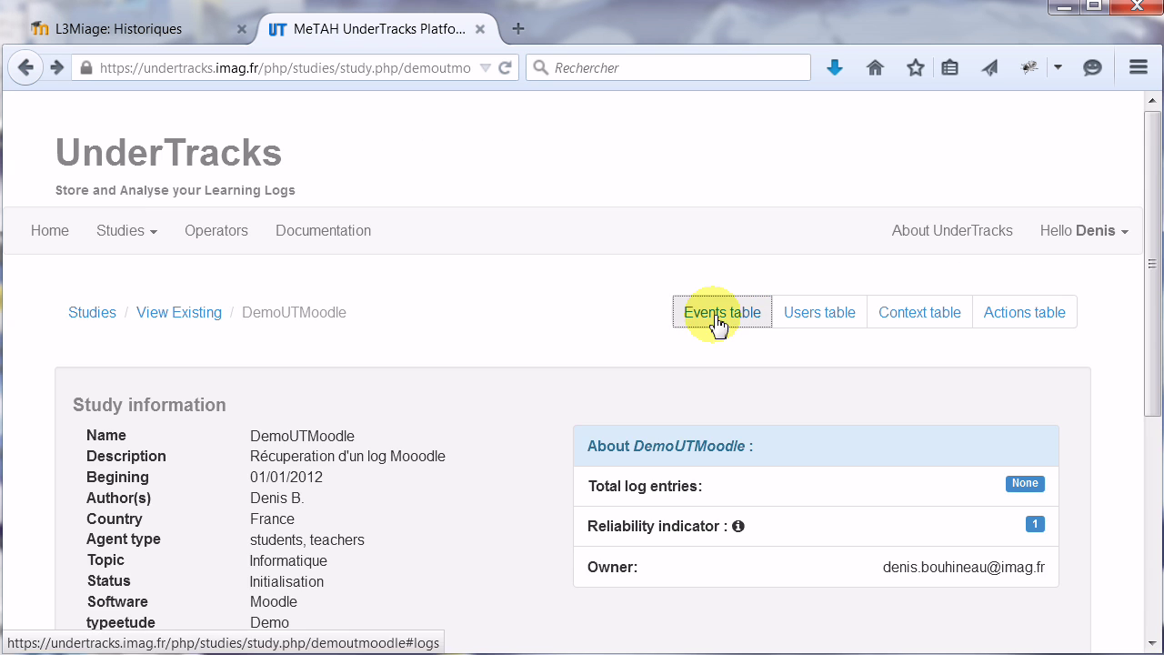
# Step: Open the CSV import for DemoUTMoodle's Events table, load logs_20150313-0903.csv.txt from the Desktop, and review the parsing info
pyautogui.click(718, 324)
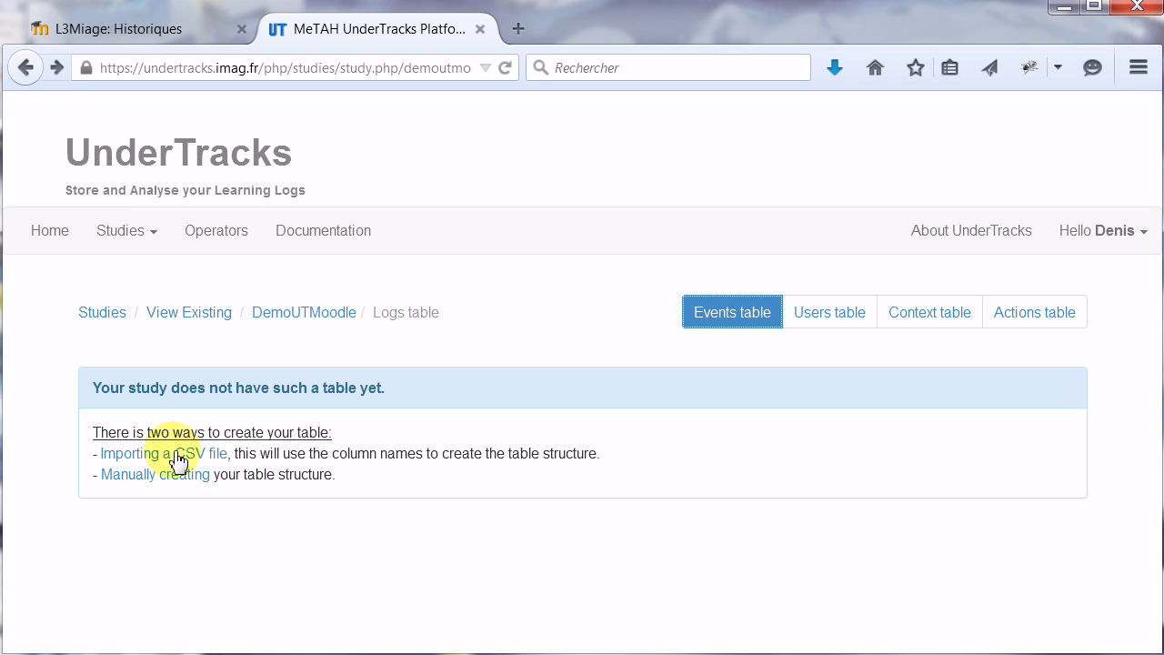
pyautogui.click(179, 460)
pyautogui.moveTo(1155, 37); pyautogui.dragTo(1034, 229)
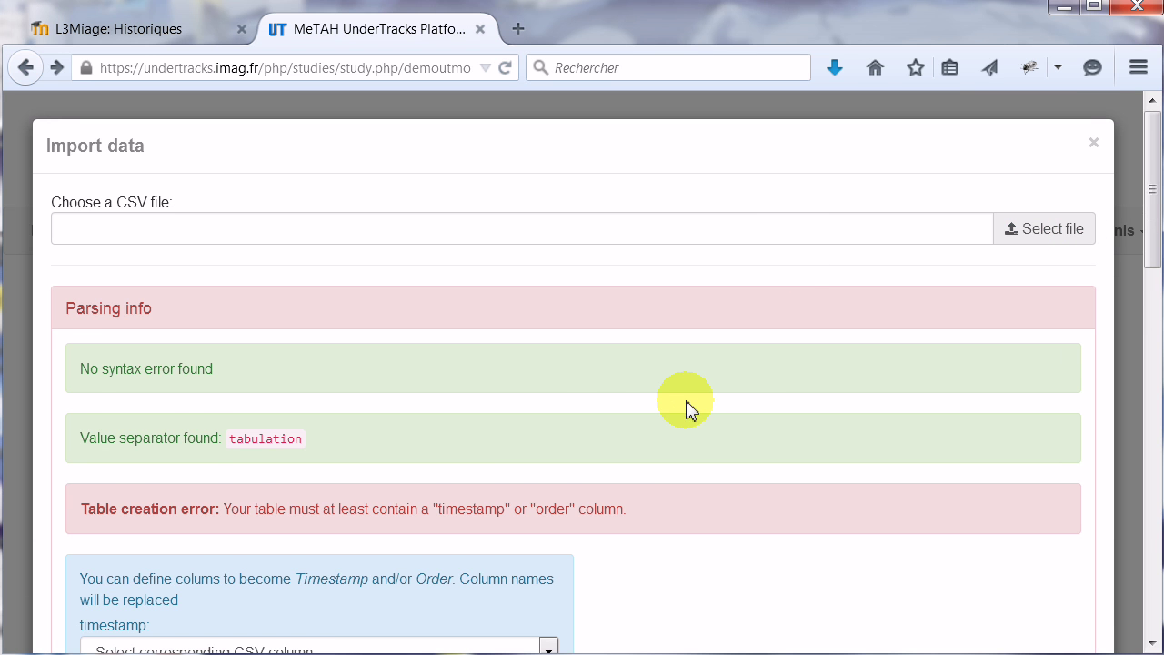
pyautogui.scroll(-2, 646, 400)
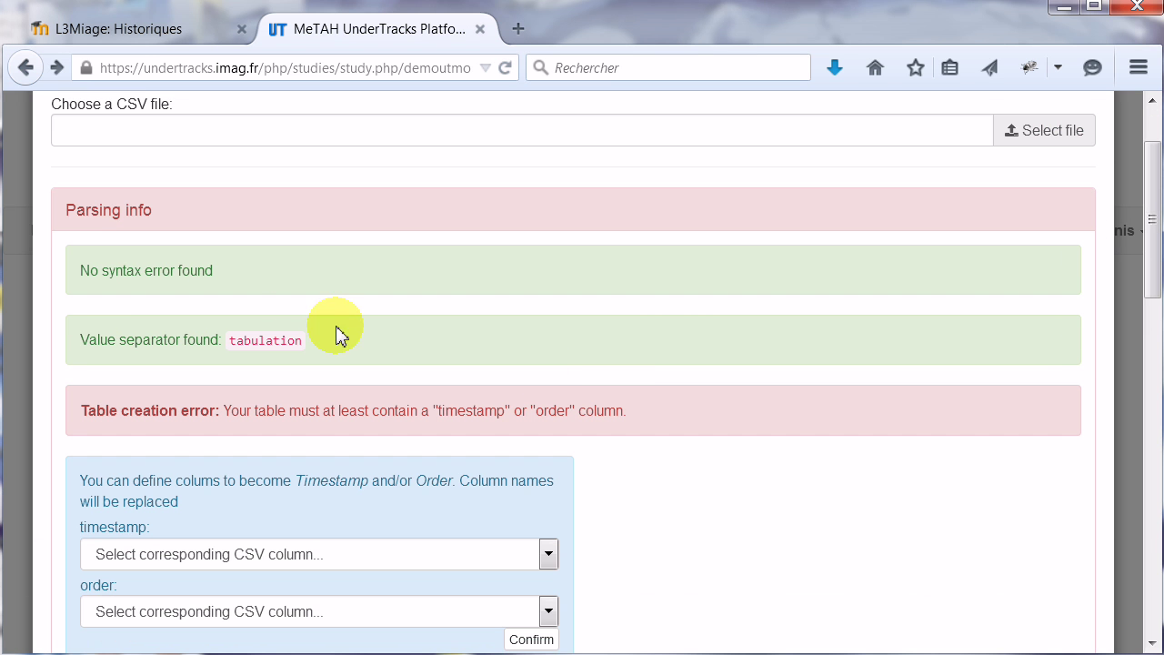
pyautogui.scroll(-1, 429, 429)
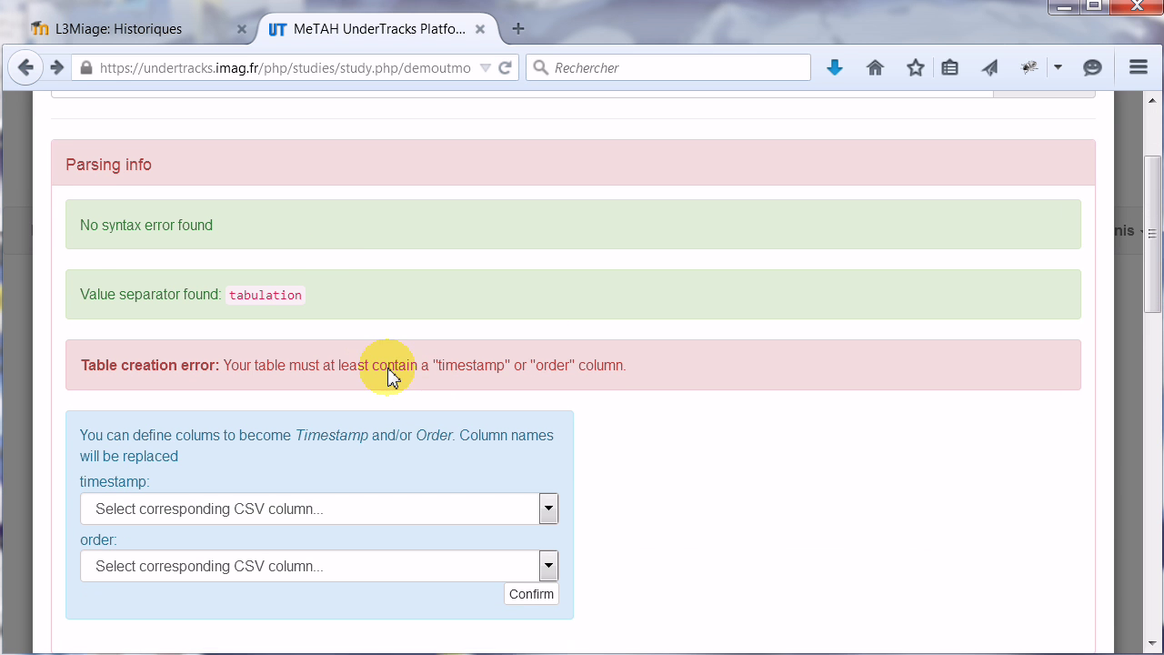